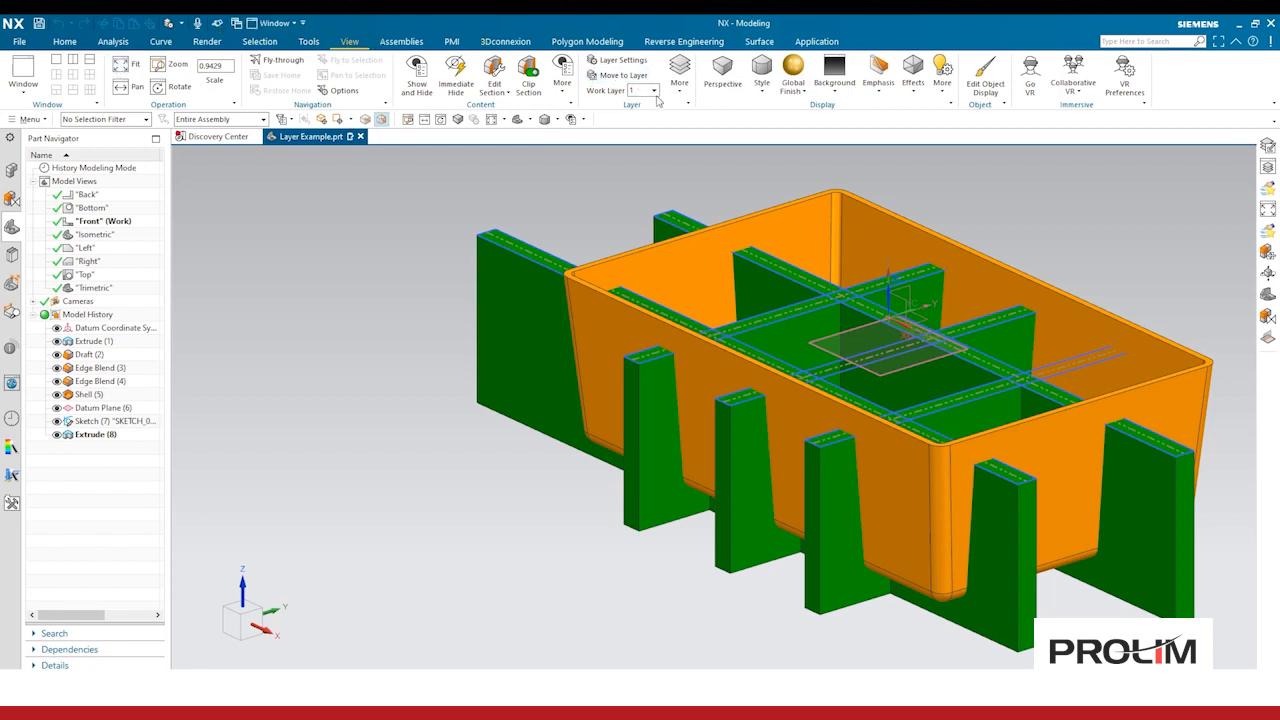
Step: Open Layer Settings and find which layer holds one of the solid rib bodies in the model
{"action": "left_click", "coordinate": [617, 60]}
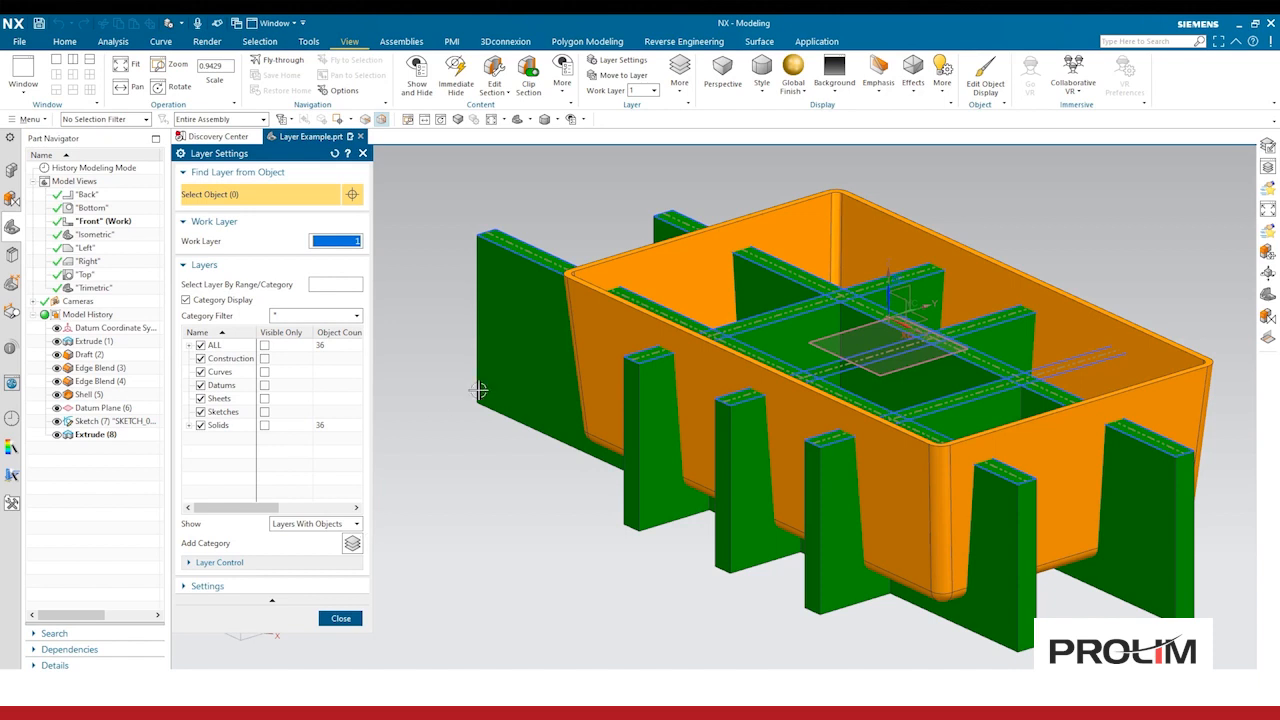
{"action": "left_click", "coordinate": [517, 316]}
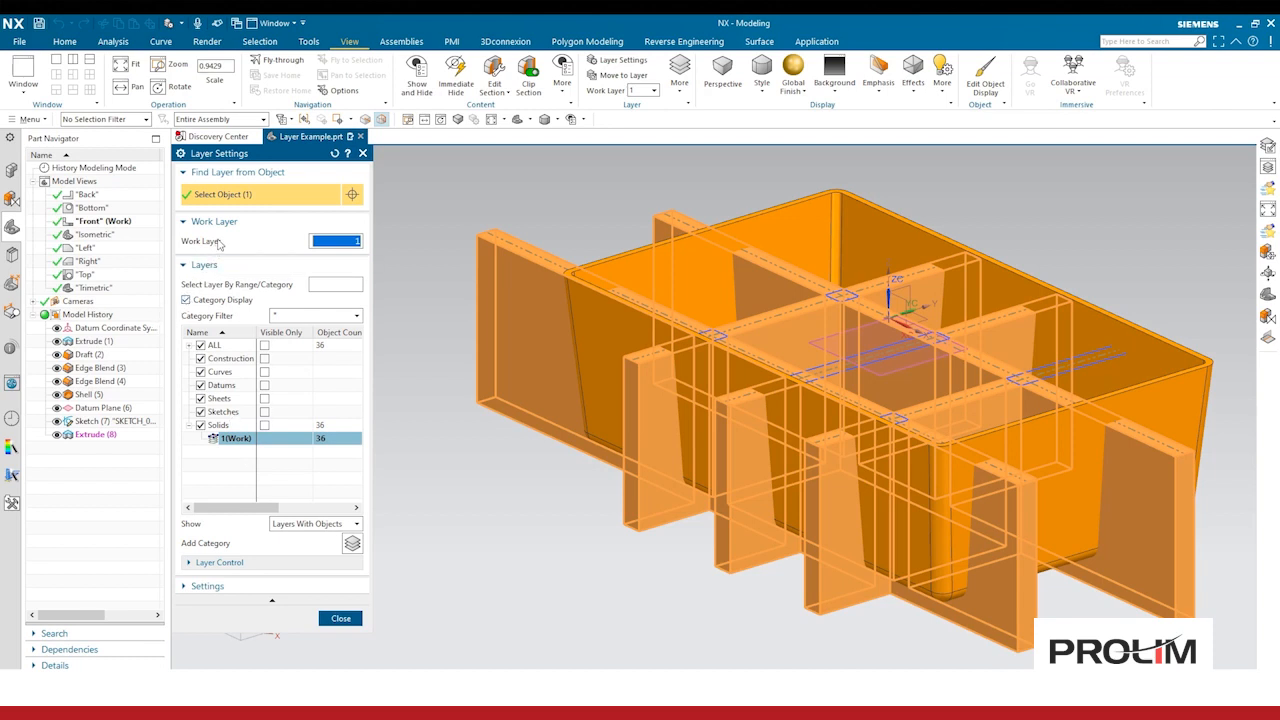
{"action": "left_click", "coordinate": [574, 352], "text": "shift"}
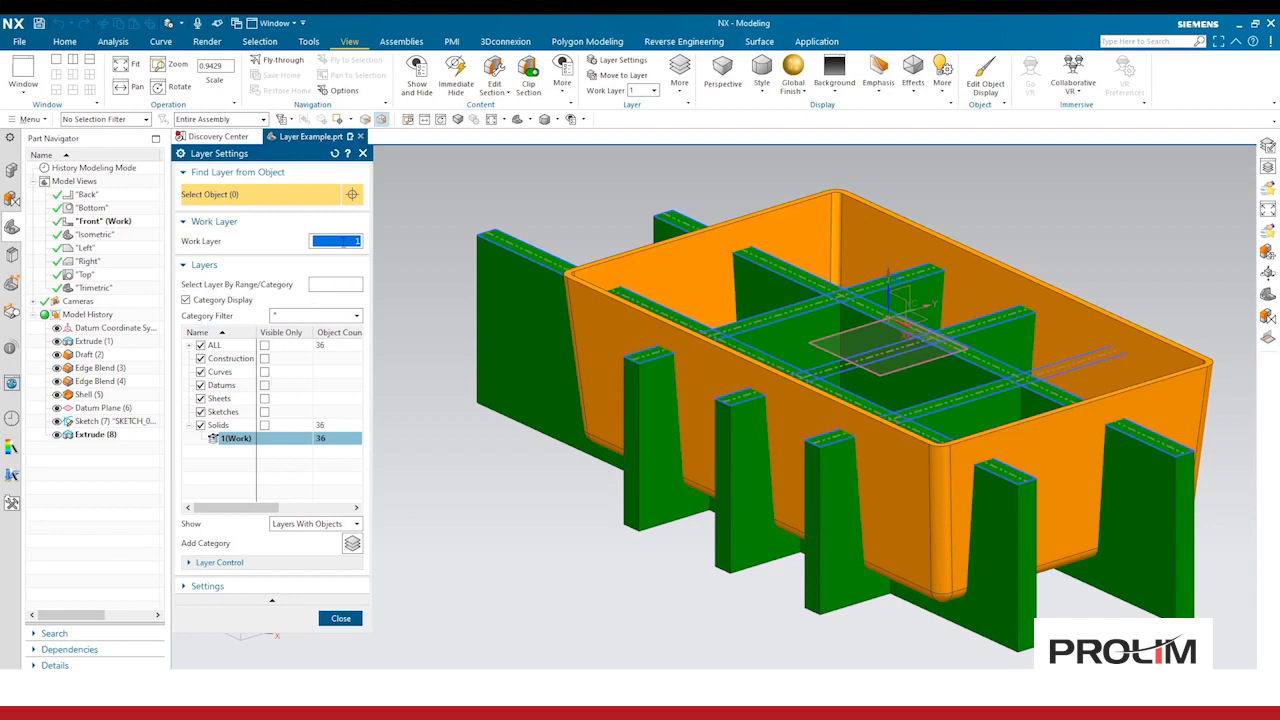
Step: Set the work layer to 10, then make layer 1 the work layer again
{"action": "type", "text": "10"}
{"action": "key", "text": "Return"}
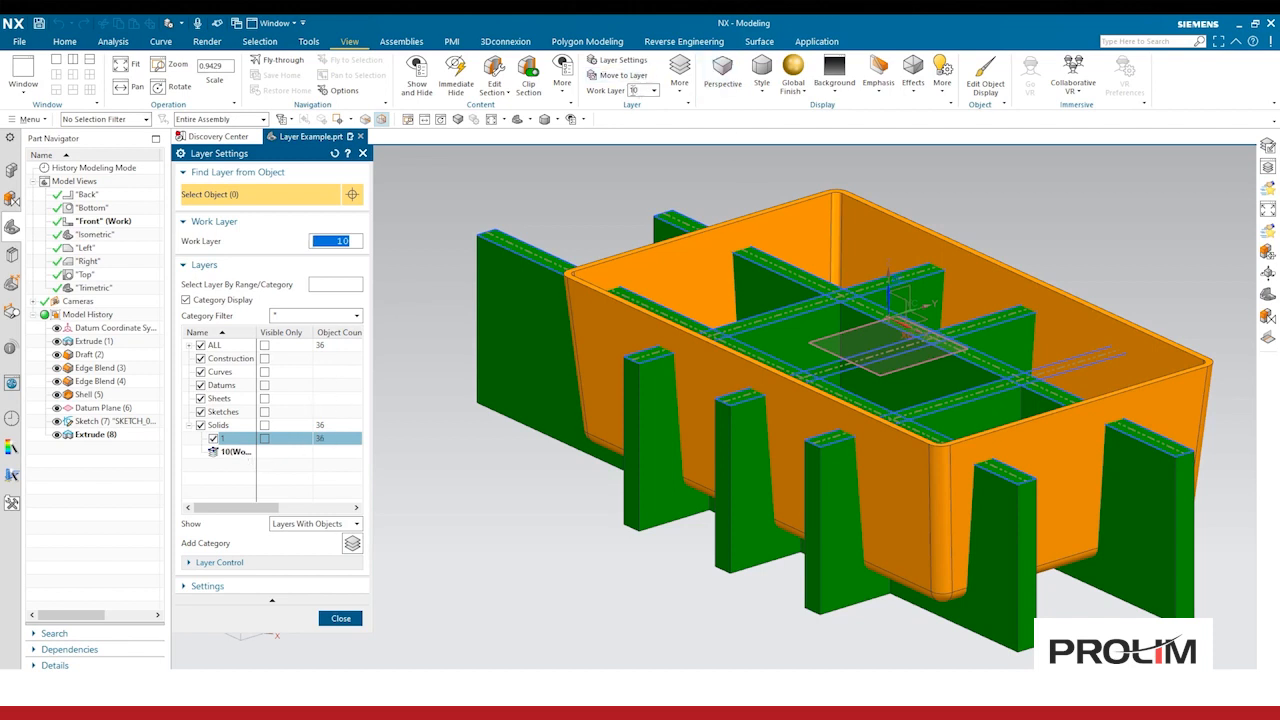
{"action": "left_click", "coordinate": [641, 91]}
{"action": "double_click", "coordinate": [234, 440]}
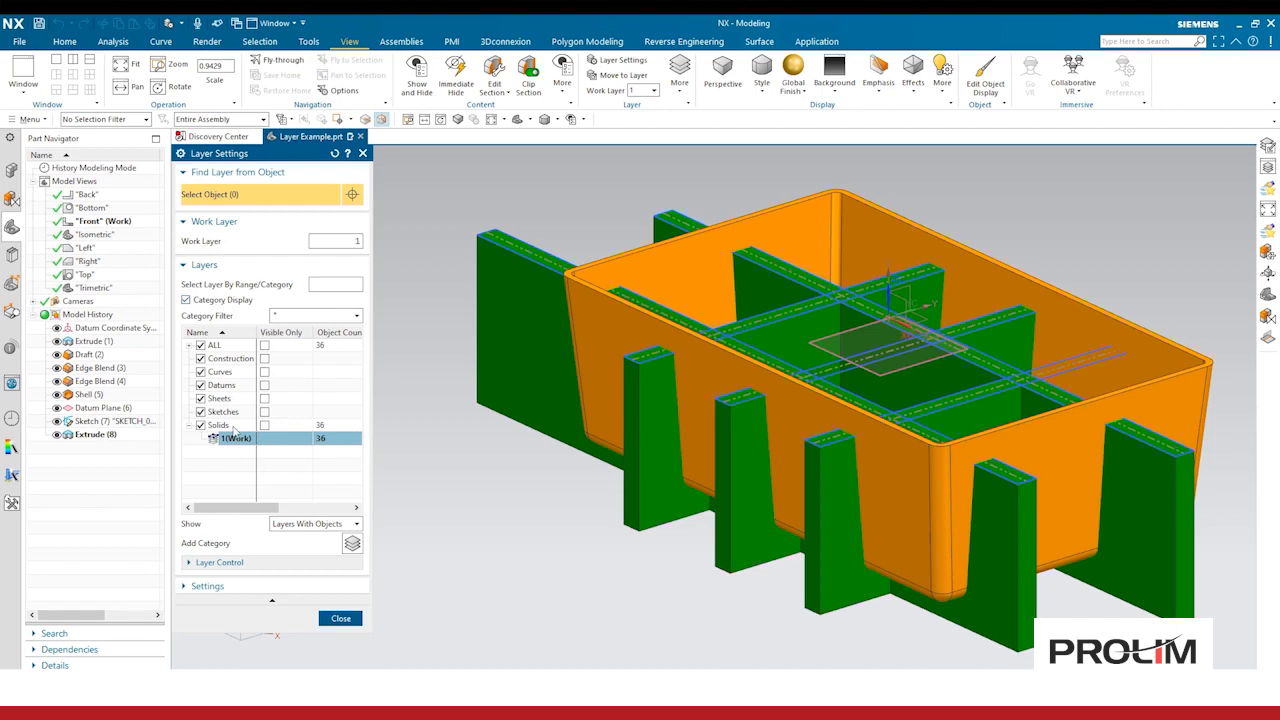
Step: Set the layer list to show All Layers and expand and collapse the category groups
{"action": "left_click", "coordinate": [230, 362]}
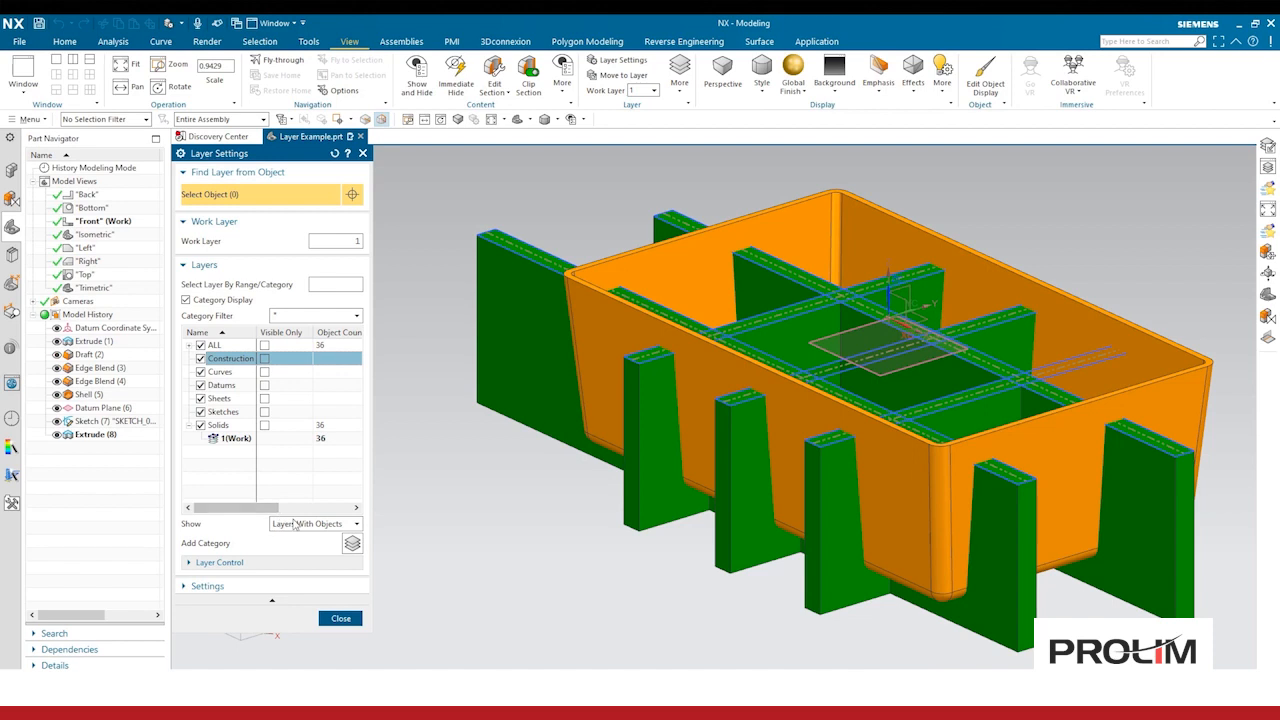
{"action": "left_click", "coordinate": [301, 524]}
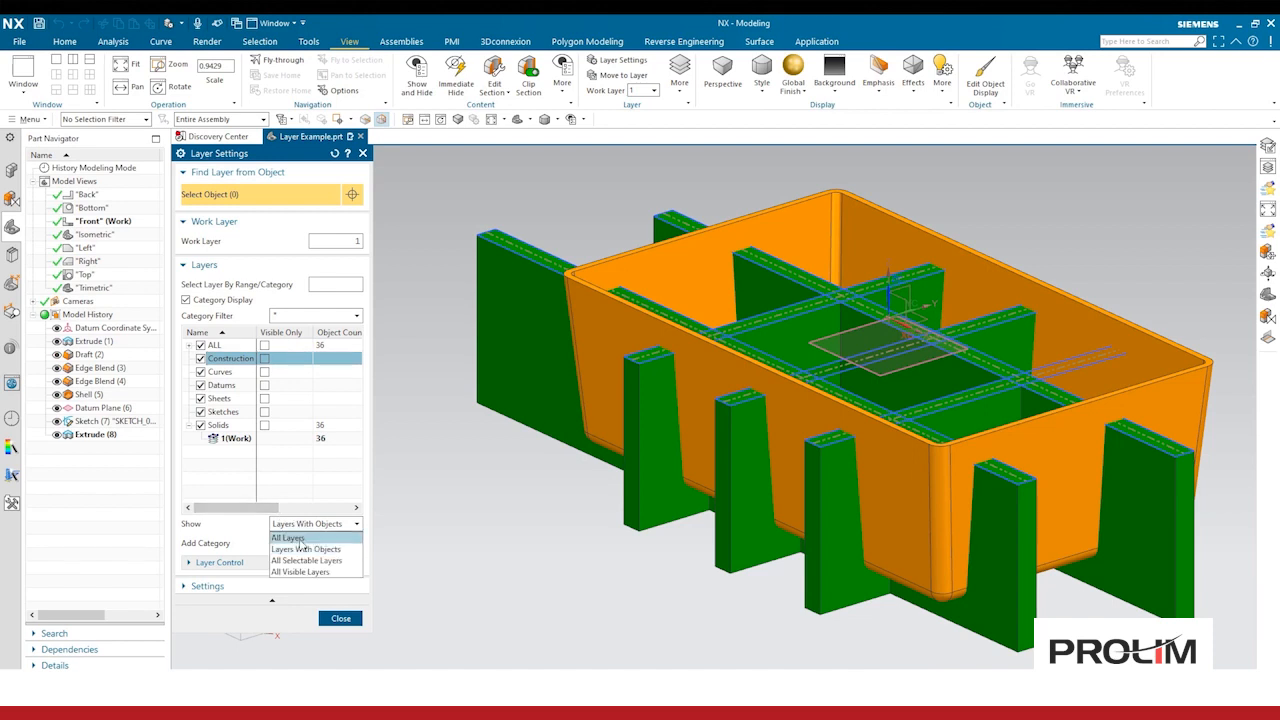
{"action": "left_click", "coordinate": [289, 537]}
{"action": "left_click", "coordinate": [189, 412]}
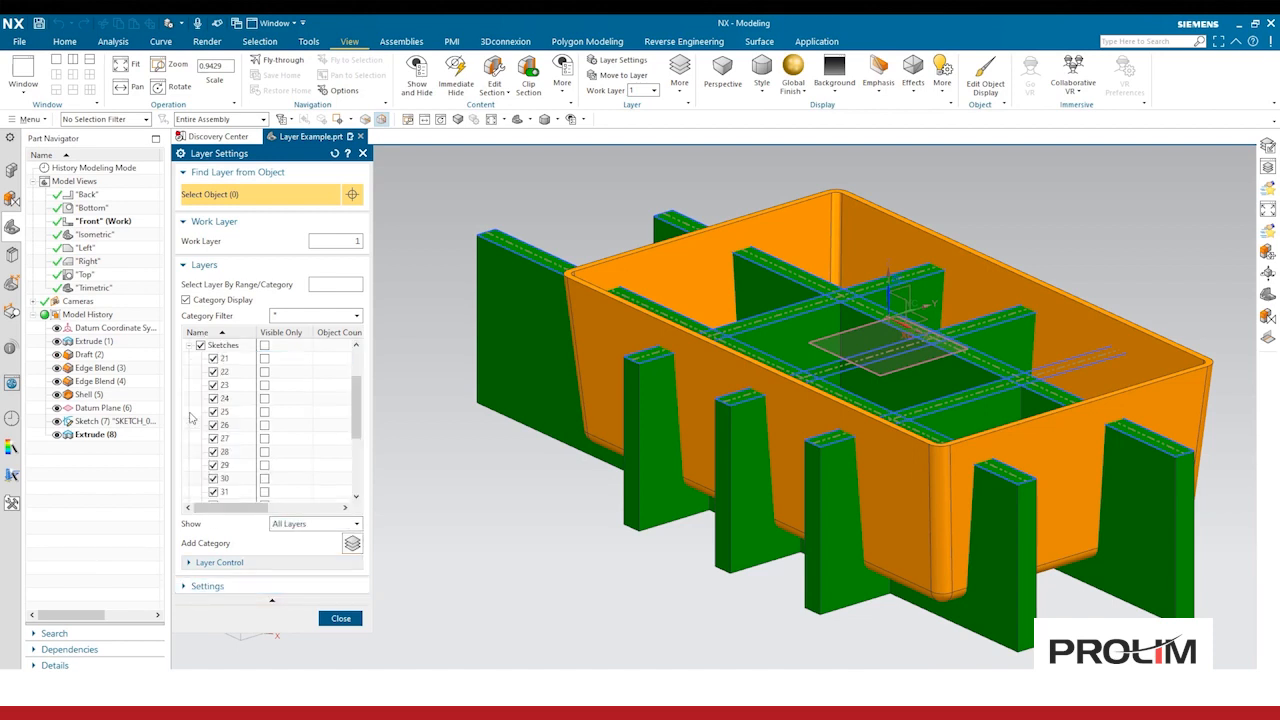
{"action": "left_click", "coordinate": [188, 346]}
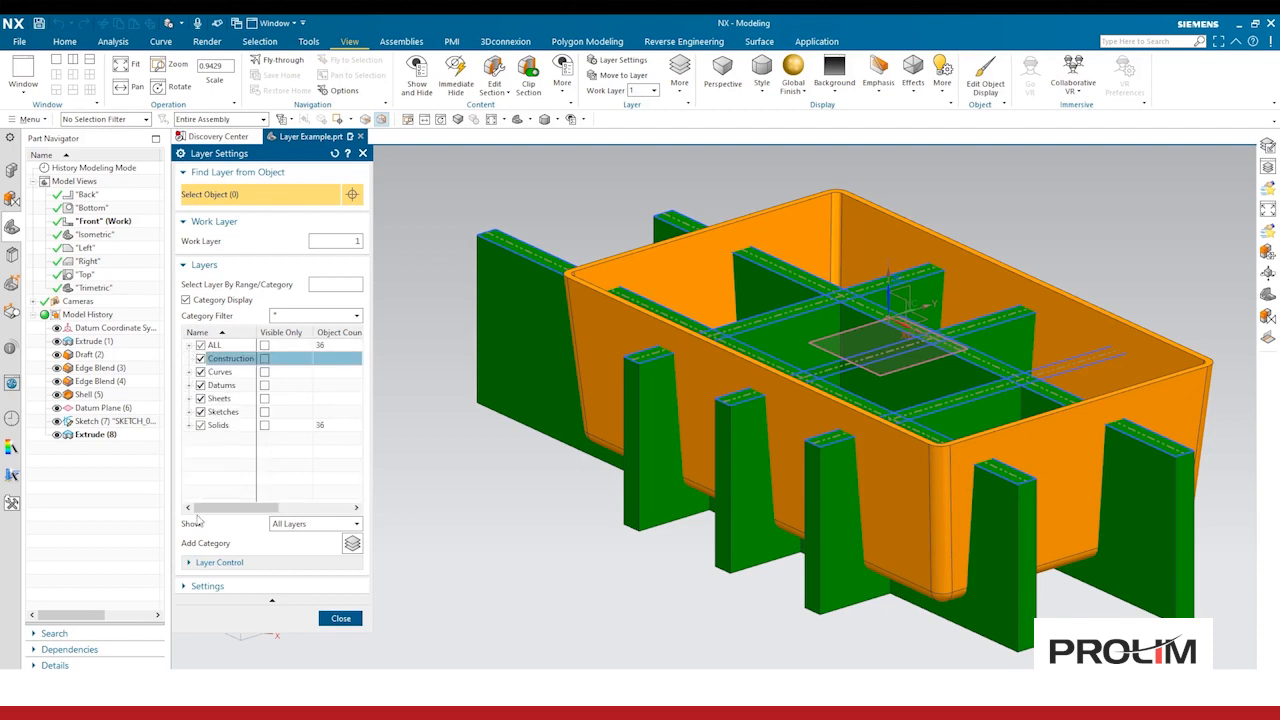
{"action": "left_click", "coordinate": [296, 529]}
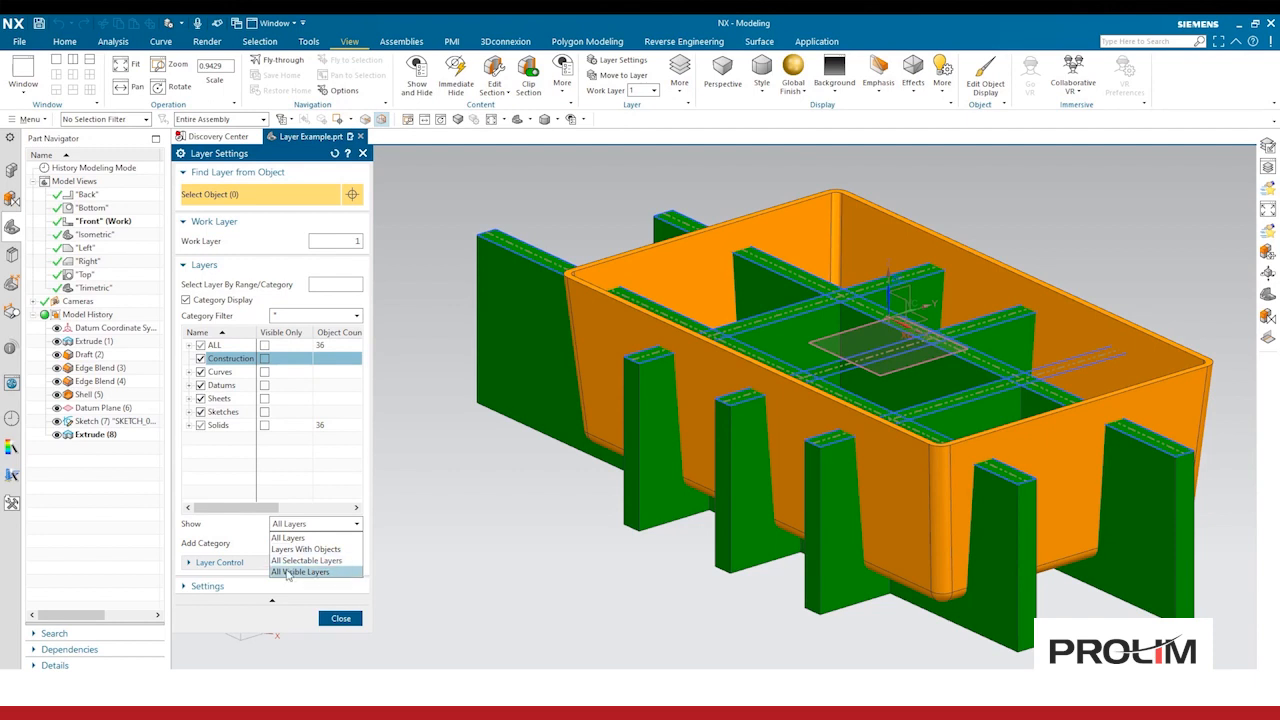
{"action": "left_click", "coordinate": [245, 541]}
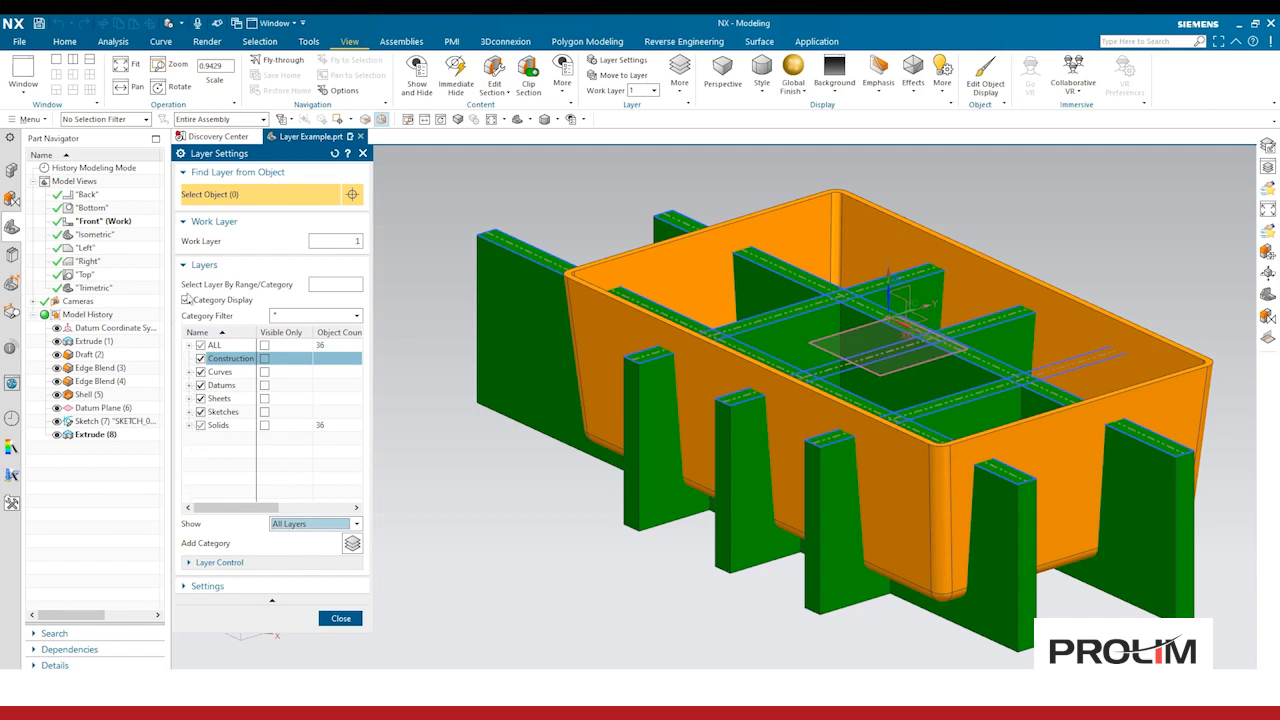
Step: Turn off category display and scroll through the numbered layer list
{"action": "left_click", "coordinate": [186, 299]}
{"action": "scroll", "coordinate": [236, 438], "scroll_direction": "down", "scroll_amount": 6}
{"action": "scroll", "coordinate": [236, 438], "scroll_direction": "down", "scroll_amount": 16}
{"action": "scroll", "coordinate": [236, 438], "scroll_direction": "up", "scroll_amount": 16}
{"action": "mouse_move", "coordinate": [360, 370]}
{"action": "left_mouse_down"}
{"action": "mouse_move", "coordinate": [360, 497]}
{"action": "mouse_move", "coordinate": [362, 347]}
{"action": "left_mouse_up"}
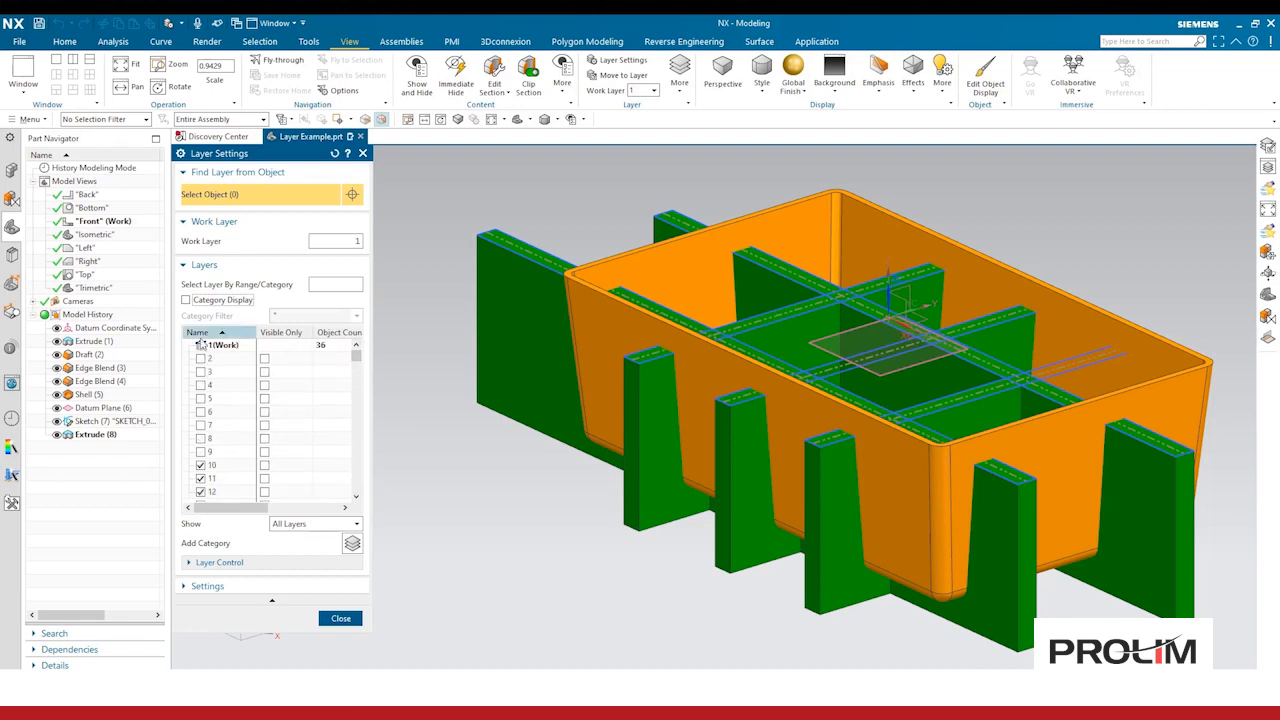
Step: Switch the layer filter to Layers With Objects and back to All Layers, toggling category display on and off
{"action": "left_click", "coordinate": [298, 525]}
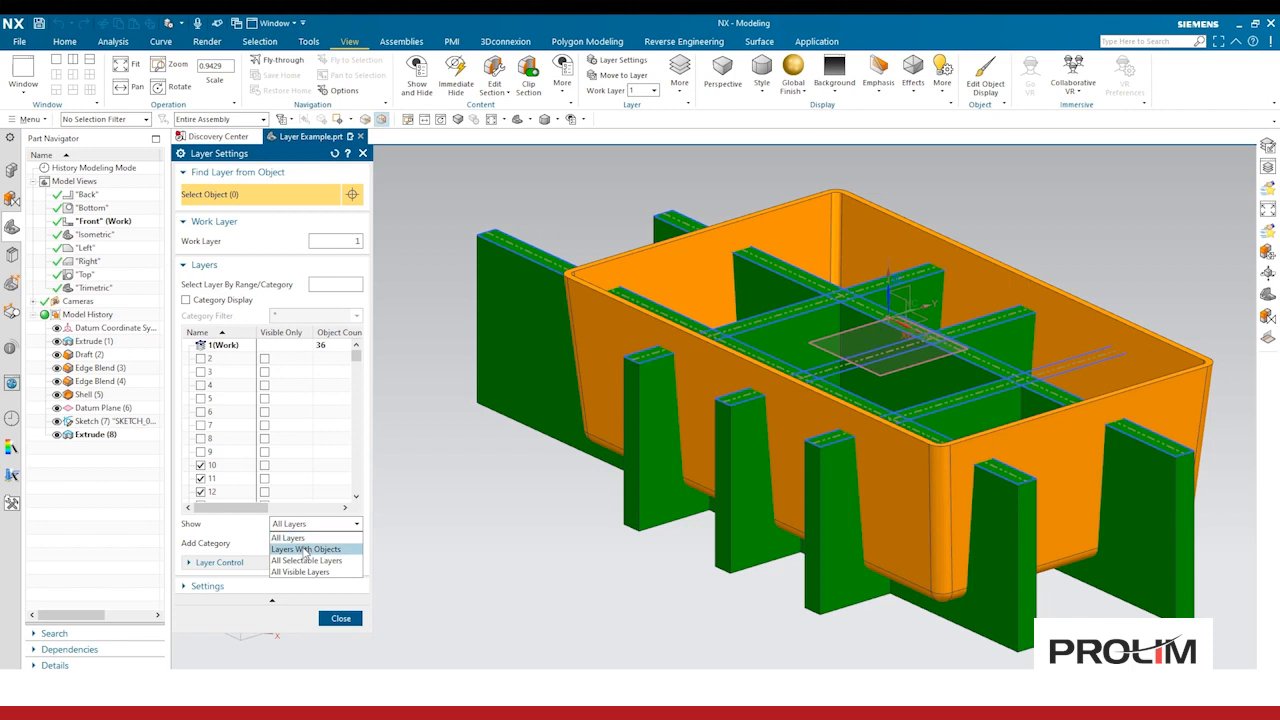
{"action": "left_click", "coordinate": [302, 549]}
{"action": "left_click", "coordinate": [294, 523]}
{"action": "left_click", "coordinate": [292, 535]}
{"action": "left_click", "coordinate": [185, 300]}
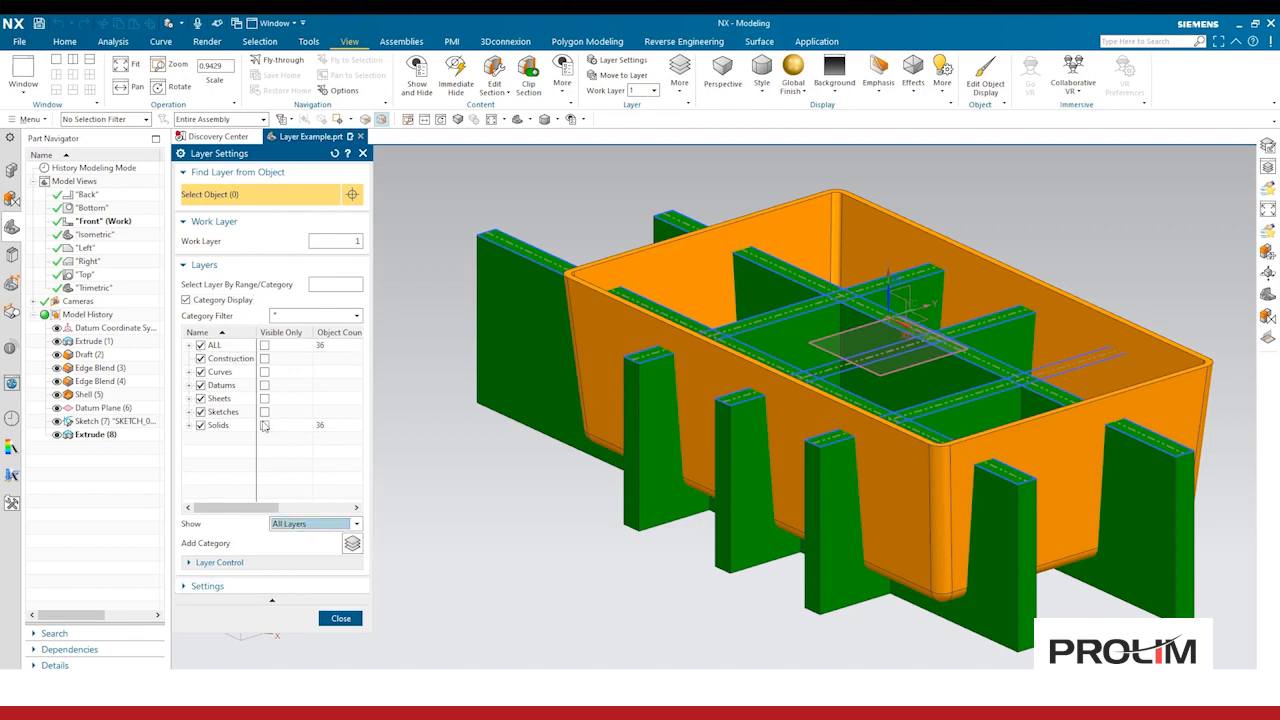
{"action": "left_click", "coordinate": [210, 300]}
Step: Hide layer 6 by clearing its visibility checkbox in the layer list
{"action": "scroll", "coordinate": [219, 365], "scroll_direction": "down", "scroll_amount": 20}
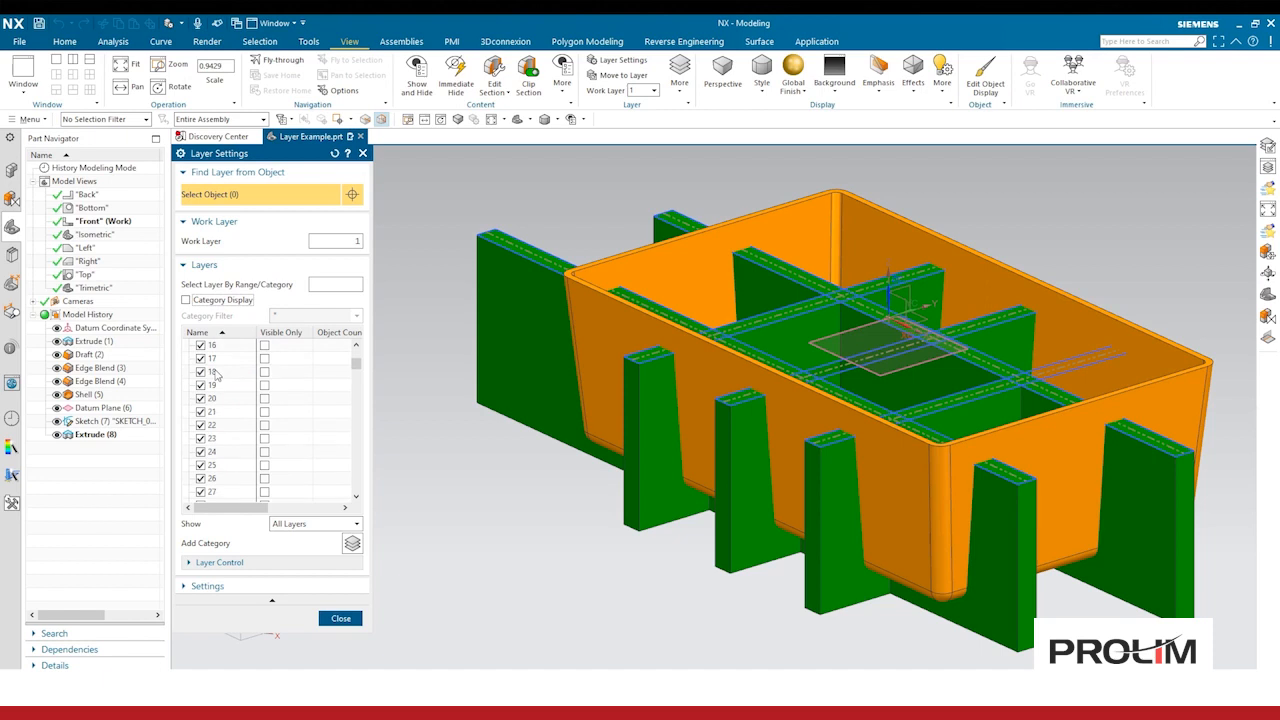
{"action": "scroll", "coordinate": [216, 375], "scroll_direction": "up", "scroll_amount": 20}
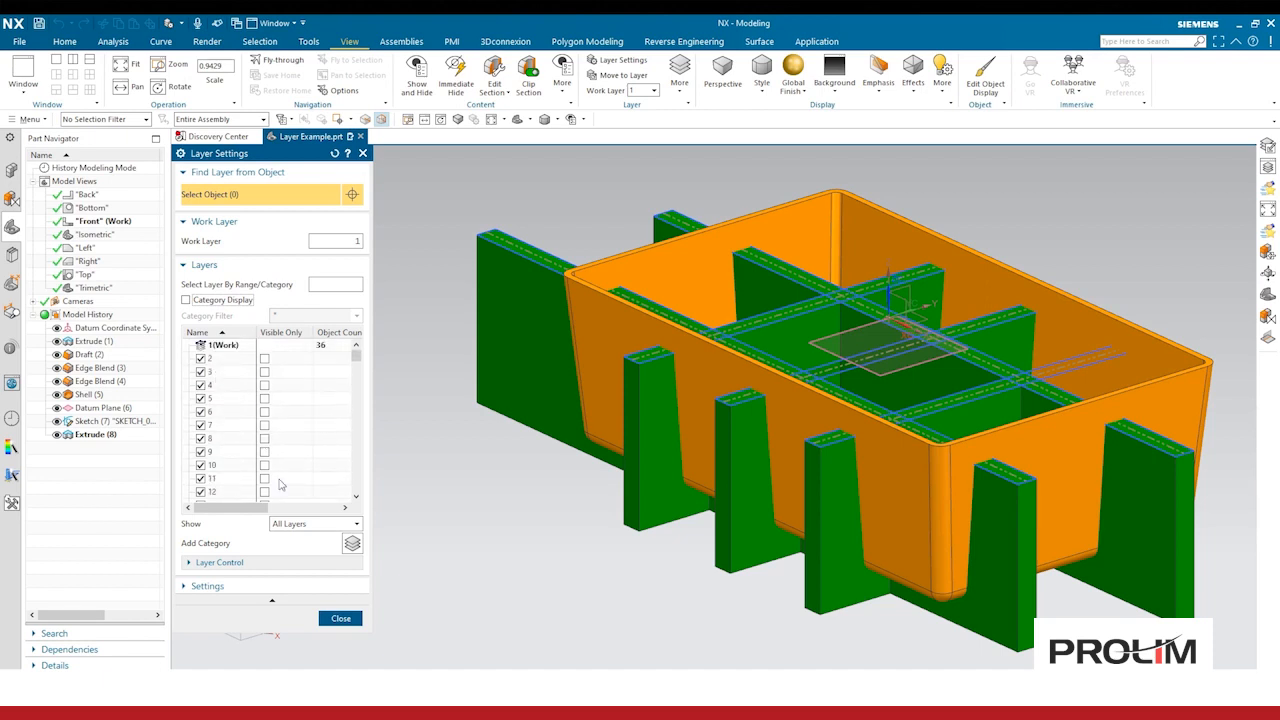
{"action": "left_click", "coordinate": [298, 524]}
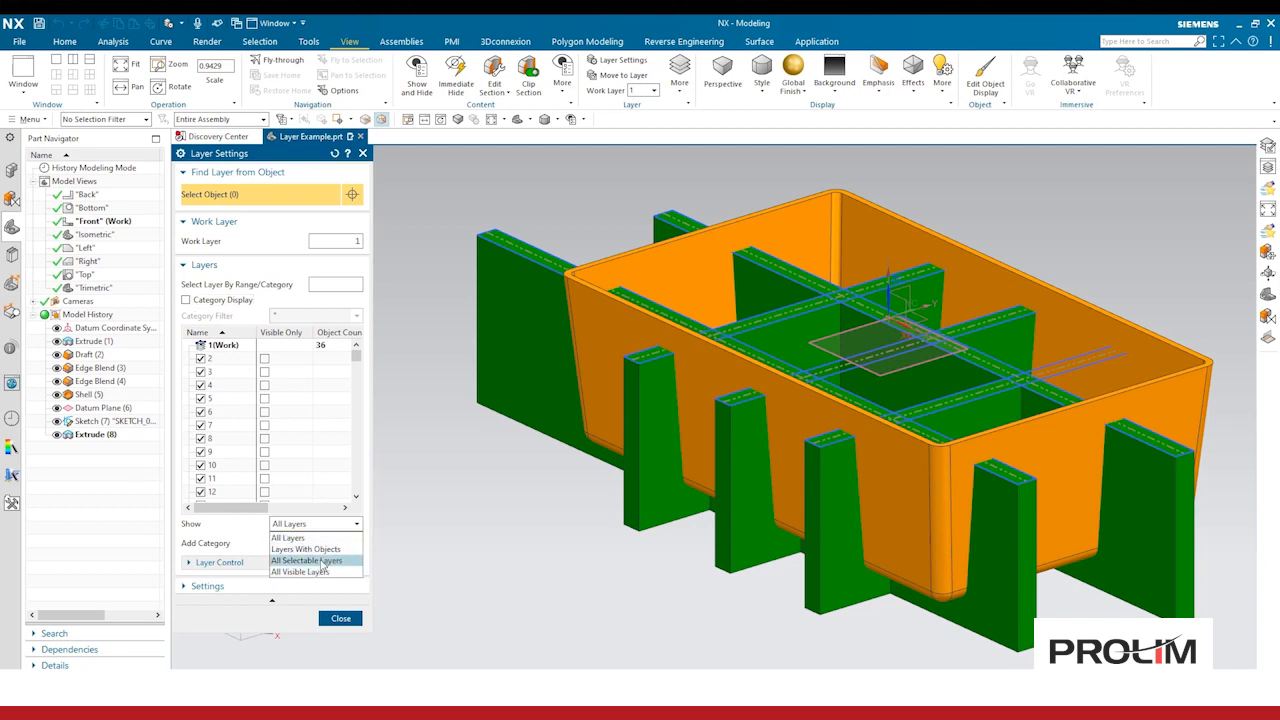
{"action": "left_click", "coordinate": [218, 531]}
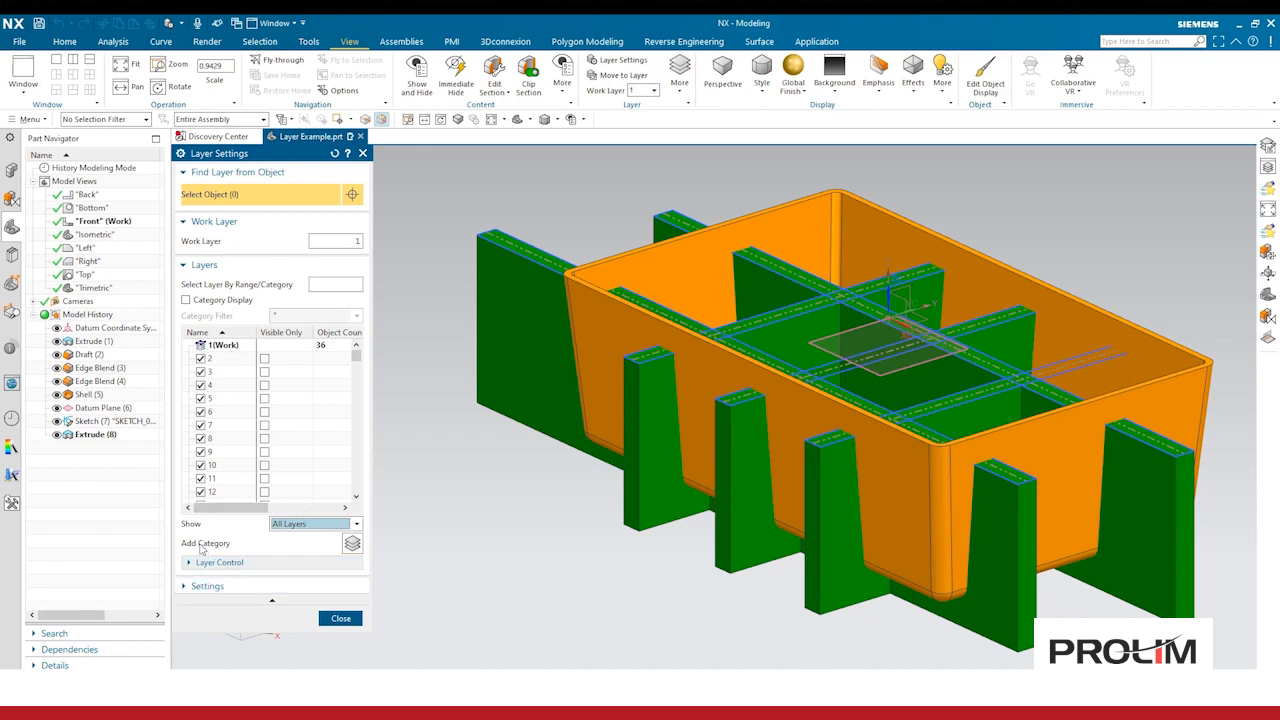
{"action": "left_click", "coordinate": [201, 411]}
{"action": "left_click", "coordinate": [201, 411]}
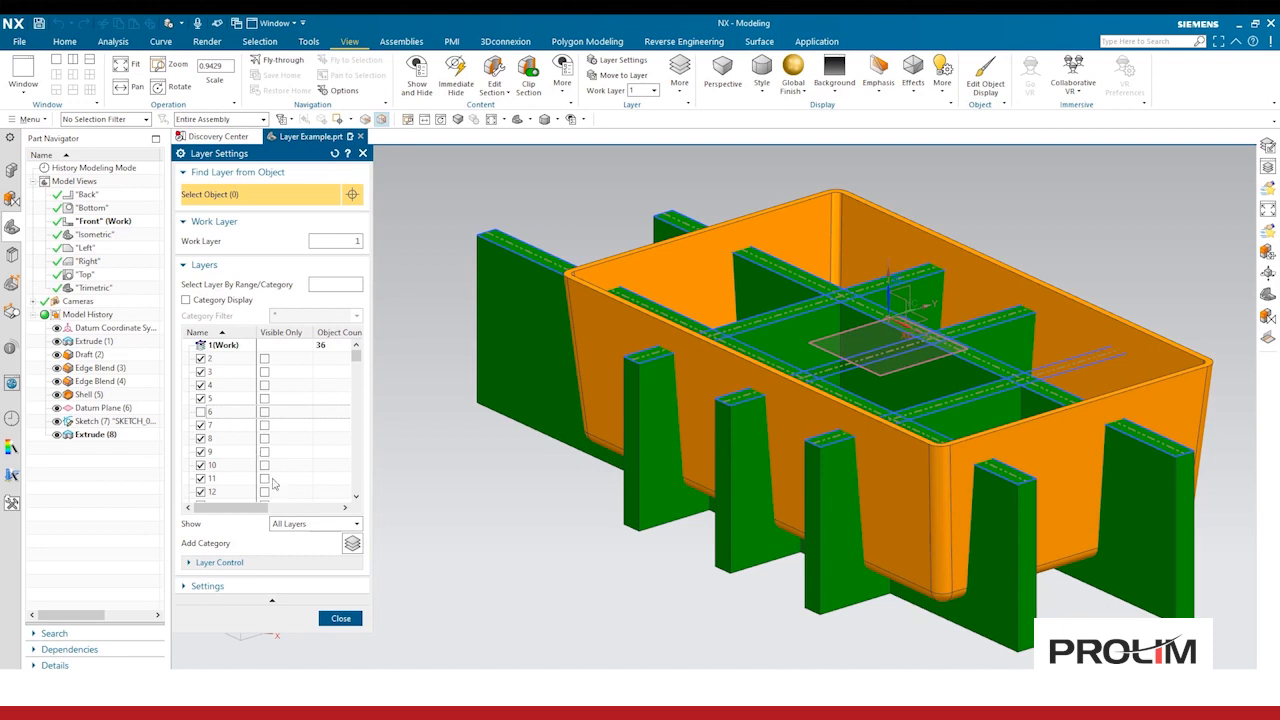
Step: Filter the layer list to All Visible Layers, then return to showing All Layers
{"action": "left_click", "coordinate": [304, 526]}
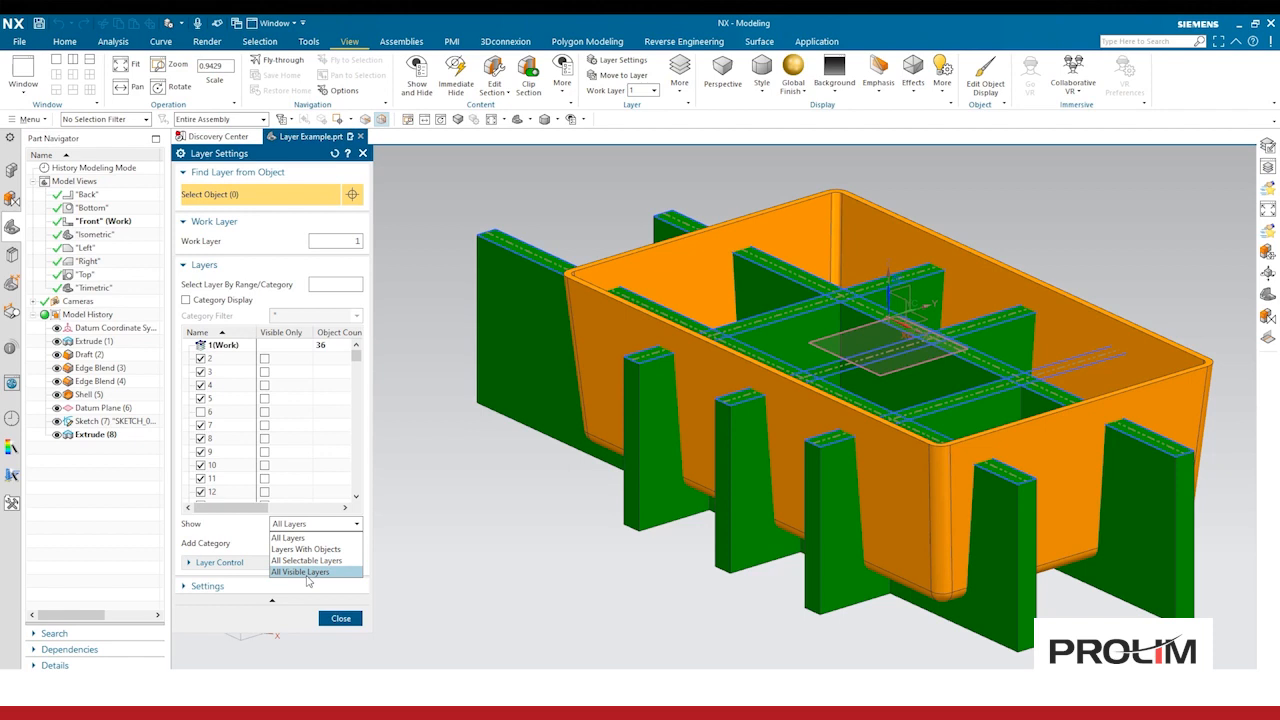
{"action": "left_click", "coordinate": [305, 572]}
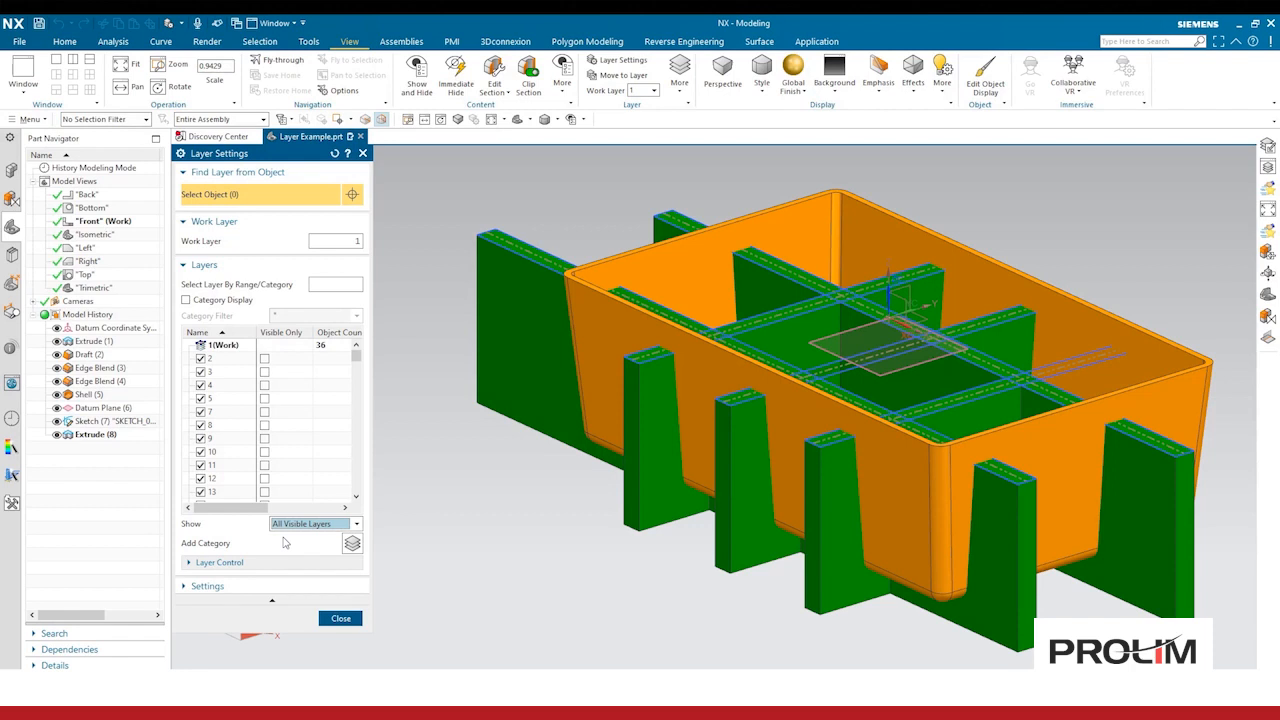
{"action": "left_click", "coordinate": [296, 524]}
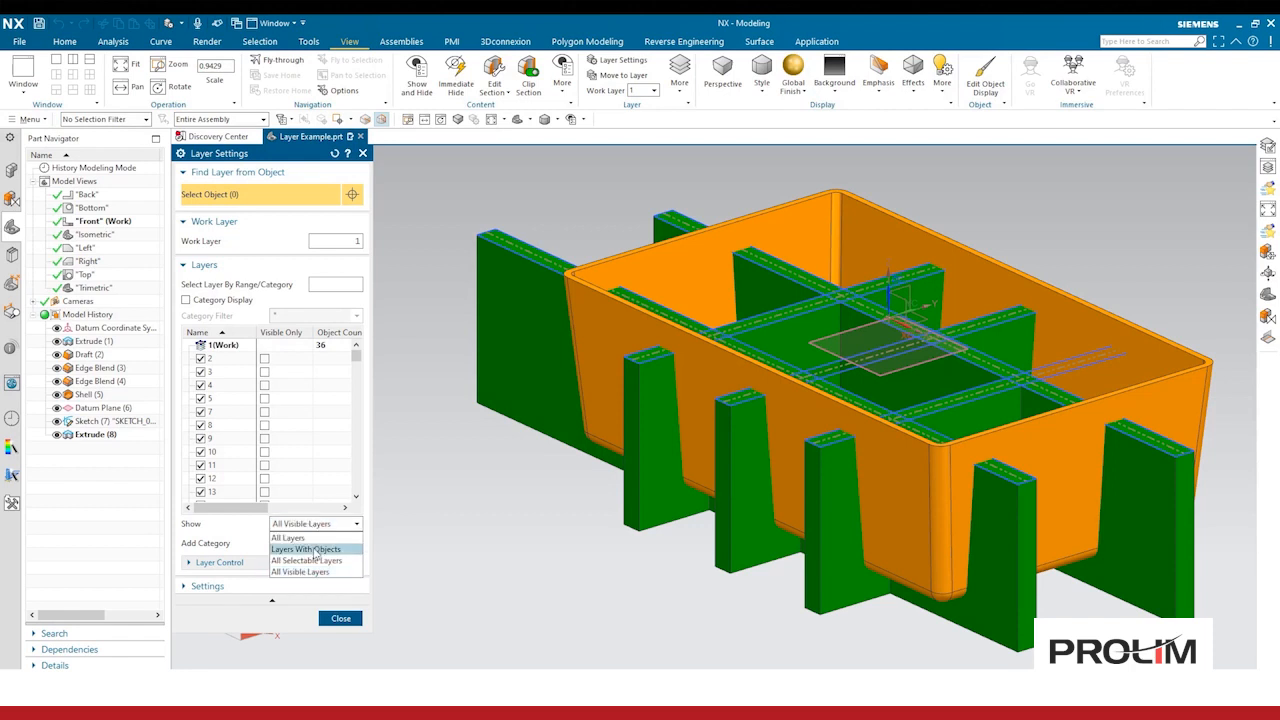
{"action": "left_click", "coordinate": [230, 543]}
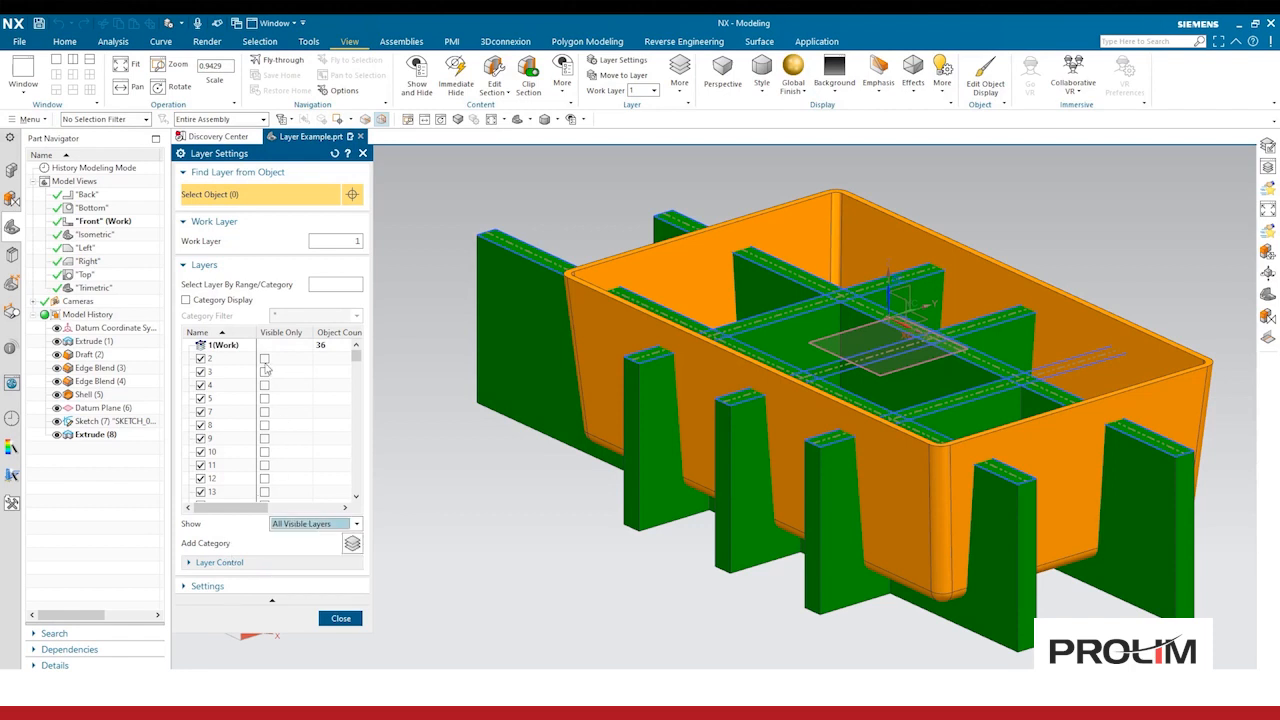
{"action": "left_click", "coordinate": [265, 412]}
{"action": "left_click", "coordinate": [293, 525]}
{"action": "left_click", "coordinate": [282, 525]}
{"action": "left_click", "coordinate": [292, 538]}
Step: Make layer 6 visible again and turn category display back on
{"action": "left_click", "coordinate": [200, 411]}
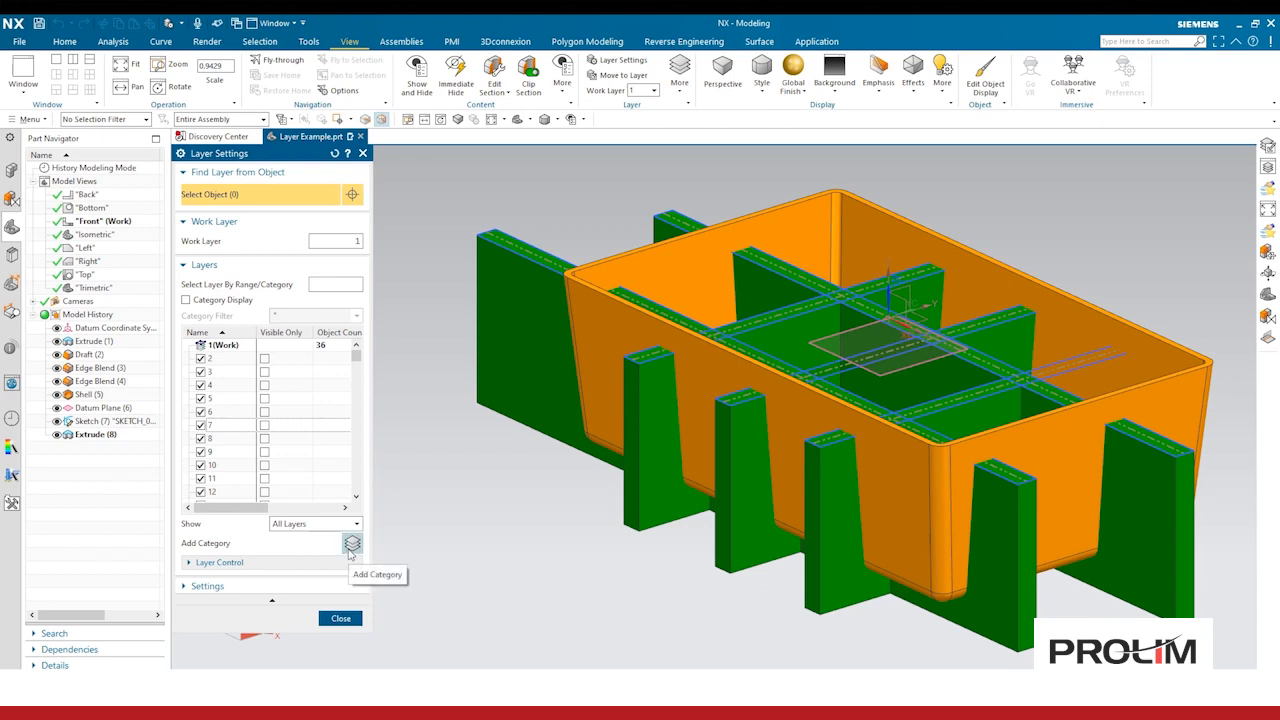
{"action": "left_click", "coordinate": [204, 296]}
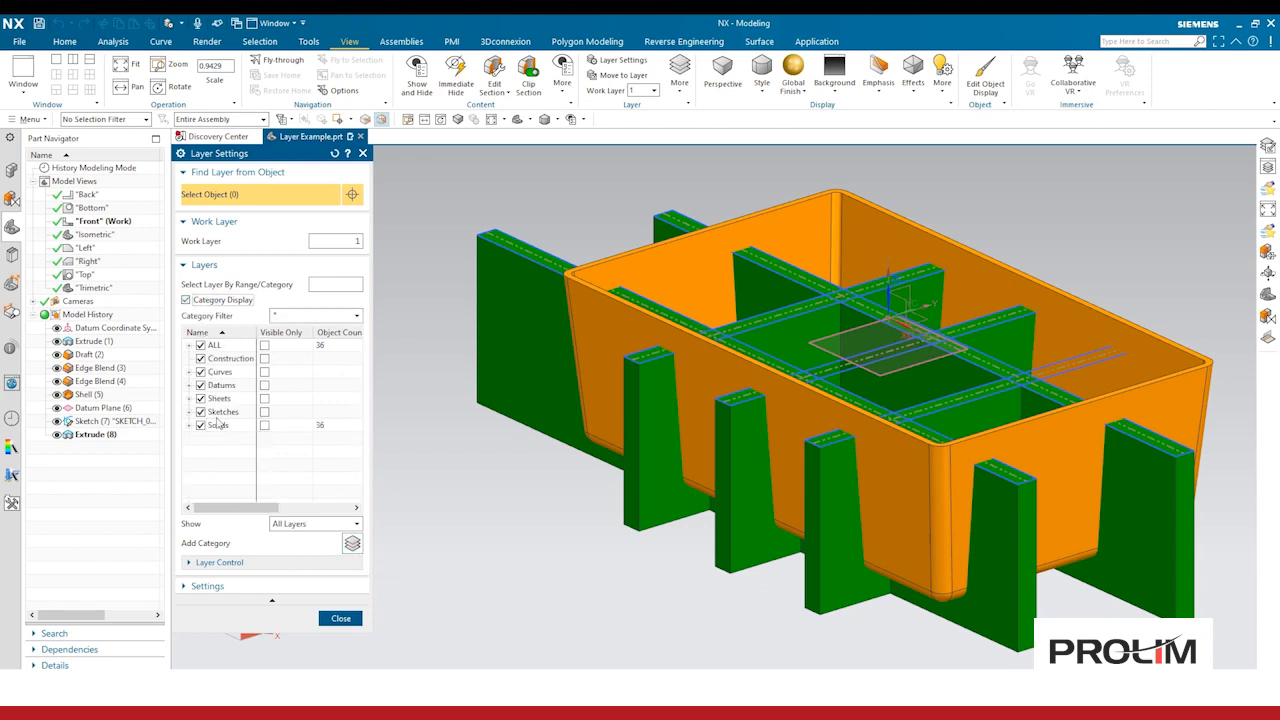
Step: Add a new layer category named Custom
{"action": "left_click", "coordinate": [352, 543]}
{"action": "type", "text": "Custom"}
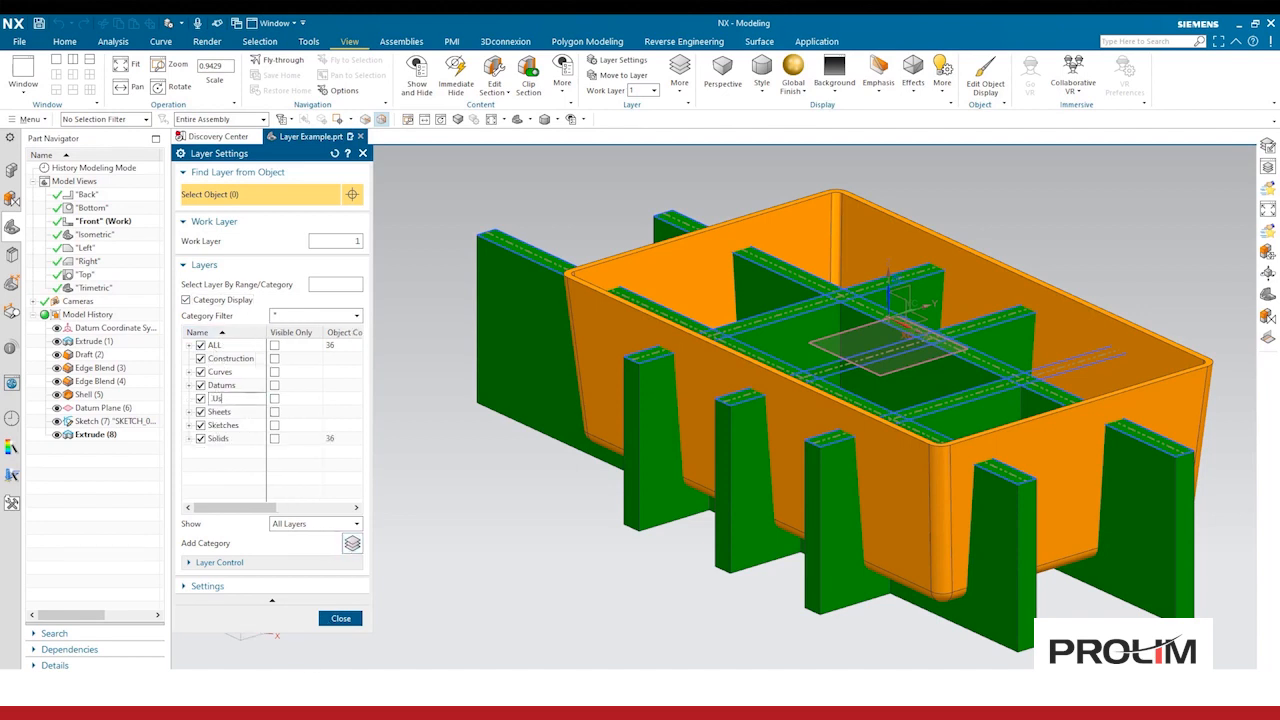
{"action": "key", "text": "Left"}
{"action": "key", "text": "Left"}
{"action": "key", "text": "Left"}
{"action": "key", "text": "BackSpace"}
{"action": "type", "text": "Cu"}
{"action": "key", "text": "Return"}
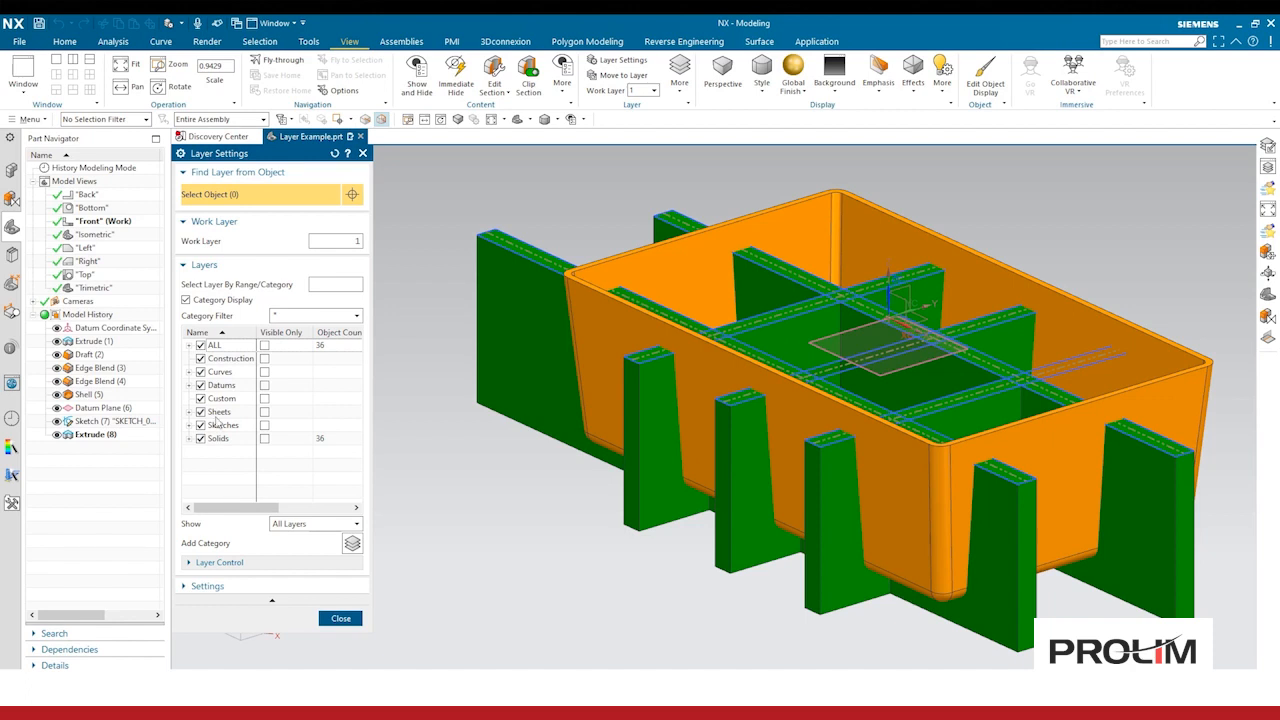
Step: Review the Layer Control options for the Custom category and layer 63 under Datums, then close Layer Settings
{"action": "left_click", "coordinate": [214, 403]}
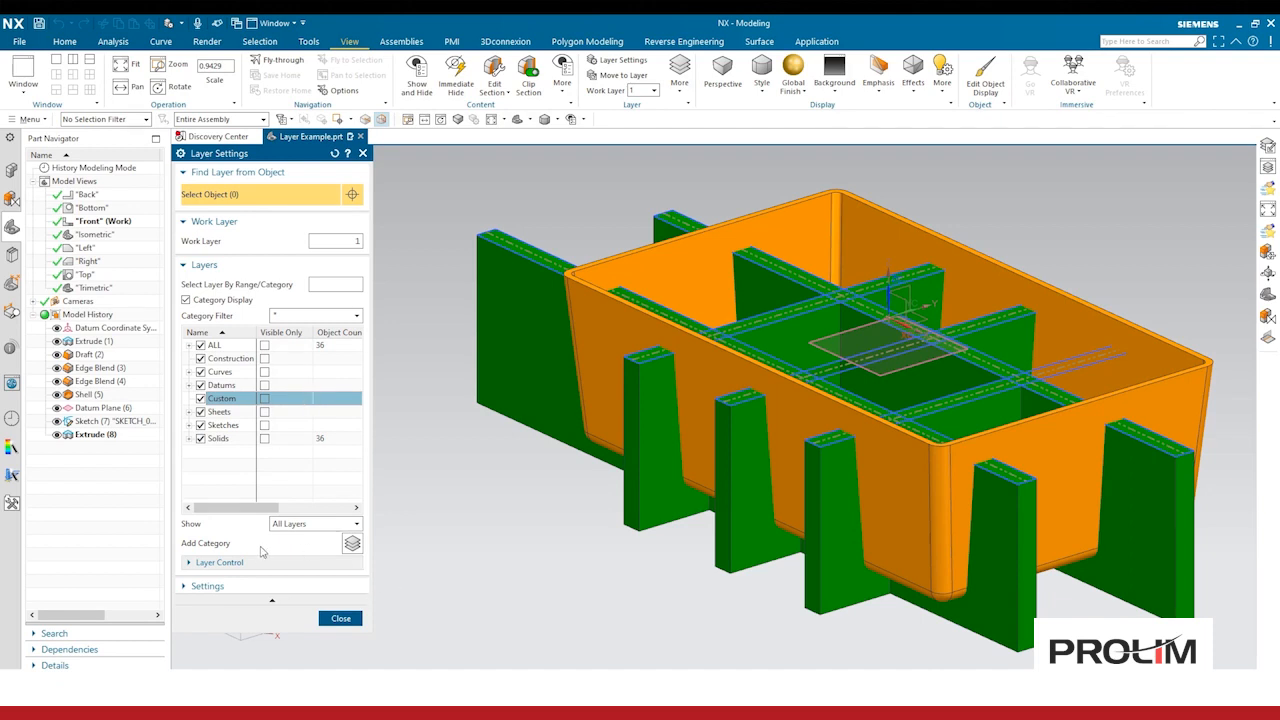
{"action": "left_click", "coordinate": [226, 566]}
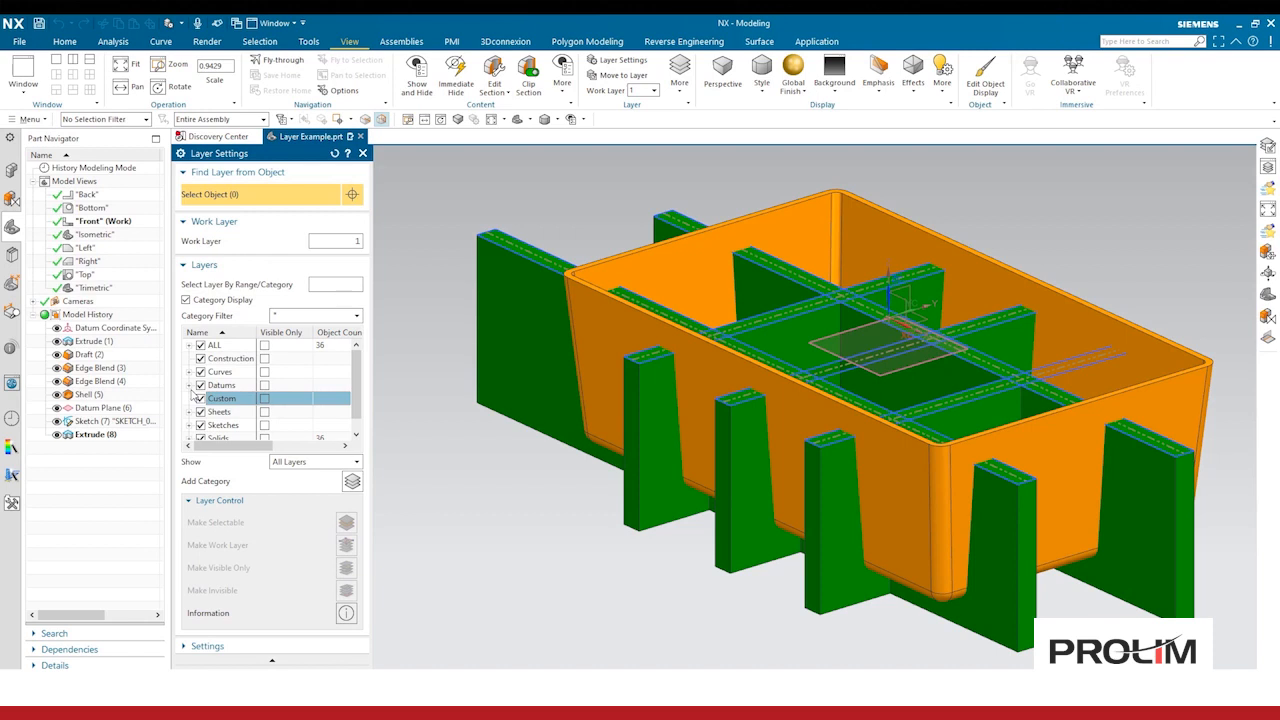
{"action": "left_click", "coordinate": [190, 387]}
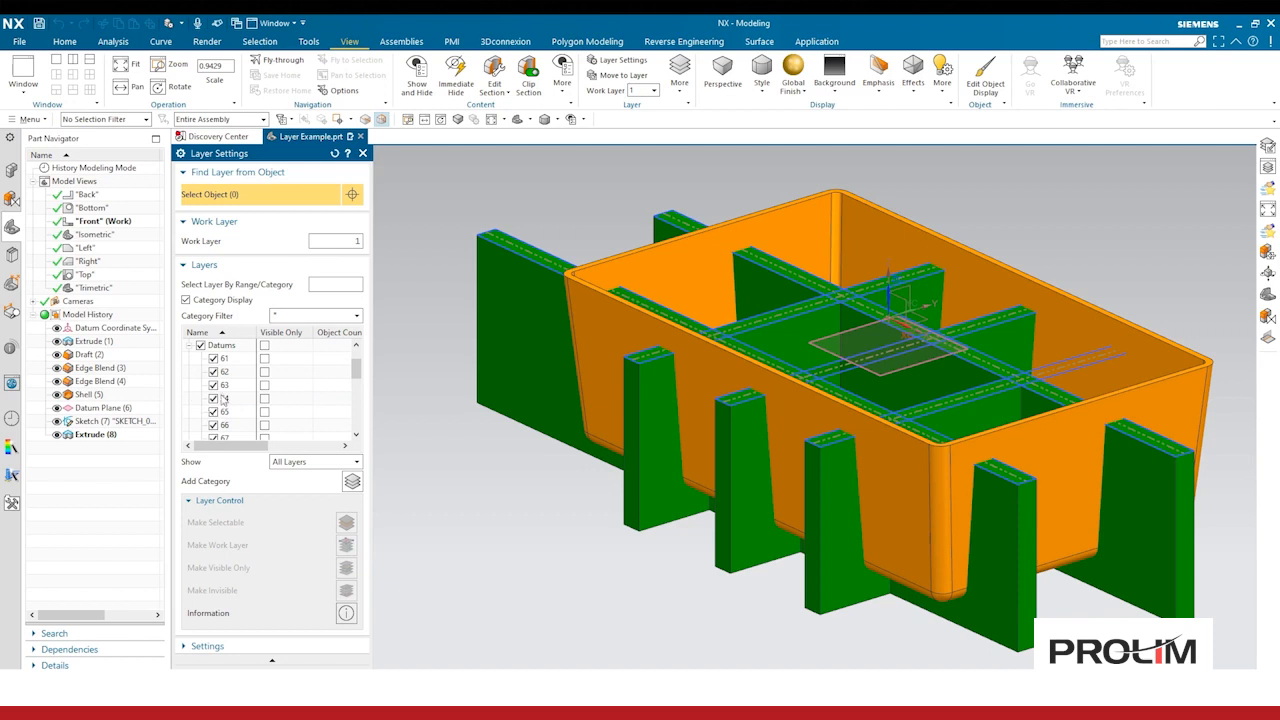
{"action": "left_click", "coordinate": [222, 389]}
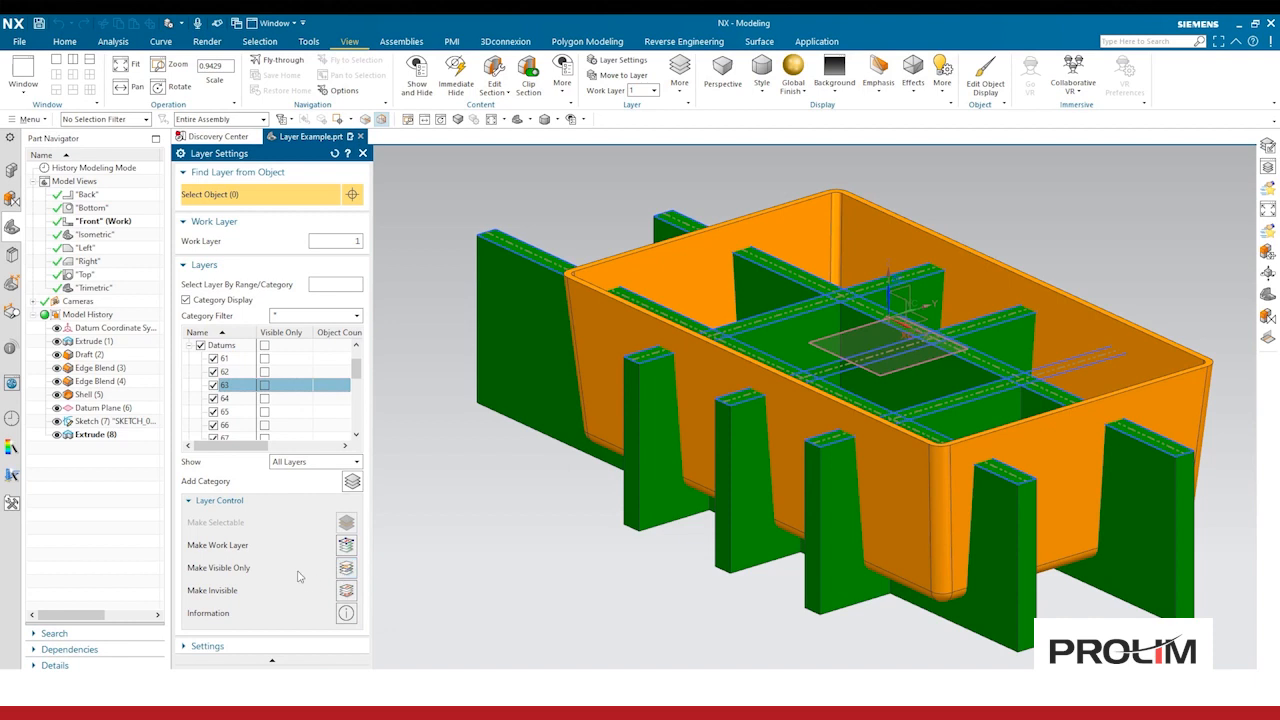
{"action": "left_click", "coordinate": [217, 500]}
{"action": "left_click", "coordinate": [339, 619]}
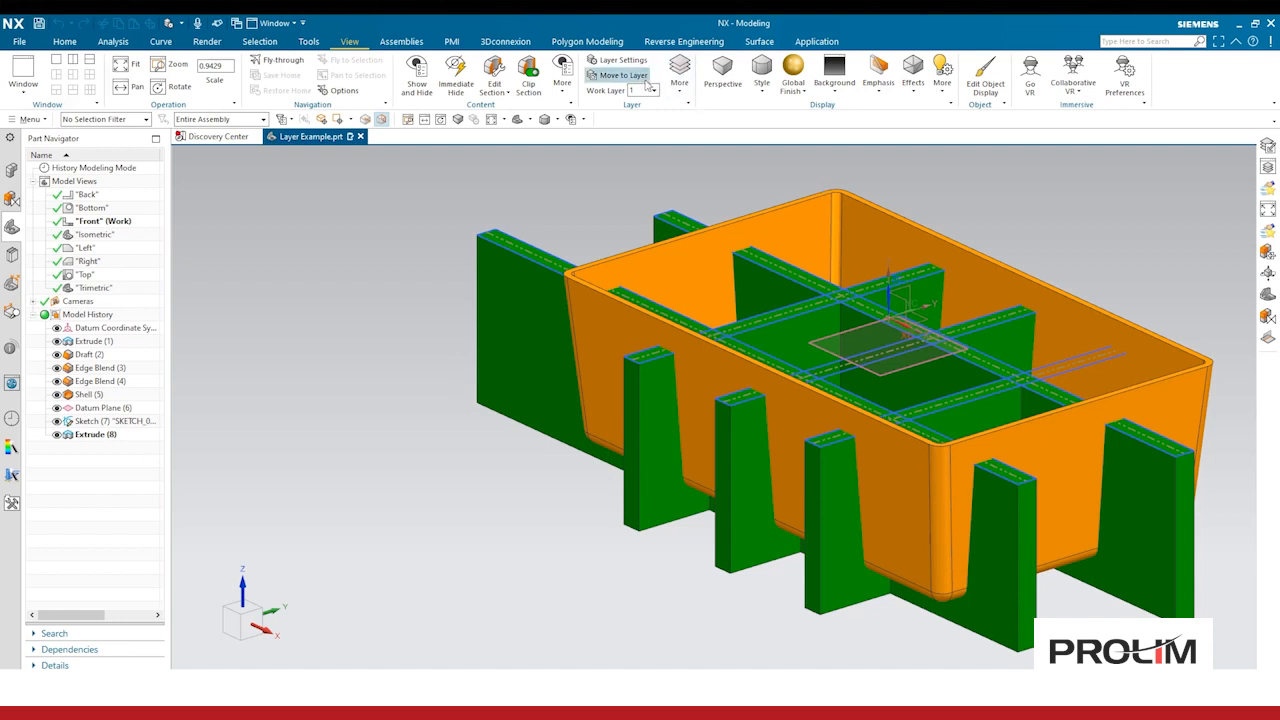
Step: Move the sketch to layer 21 via Move to Layer, selecting it with the Sketch filter and choosing the Sketches category
{"action": "left_click", "coordinate": [620, 75]}
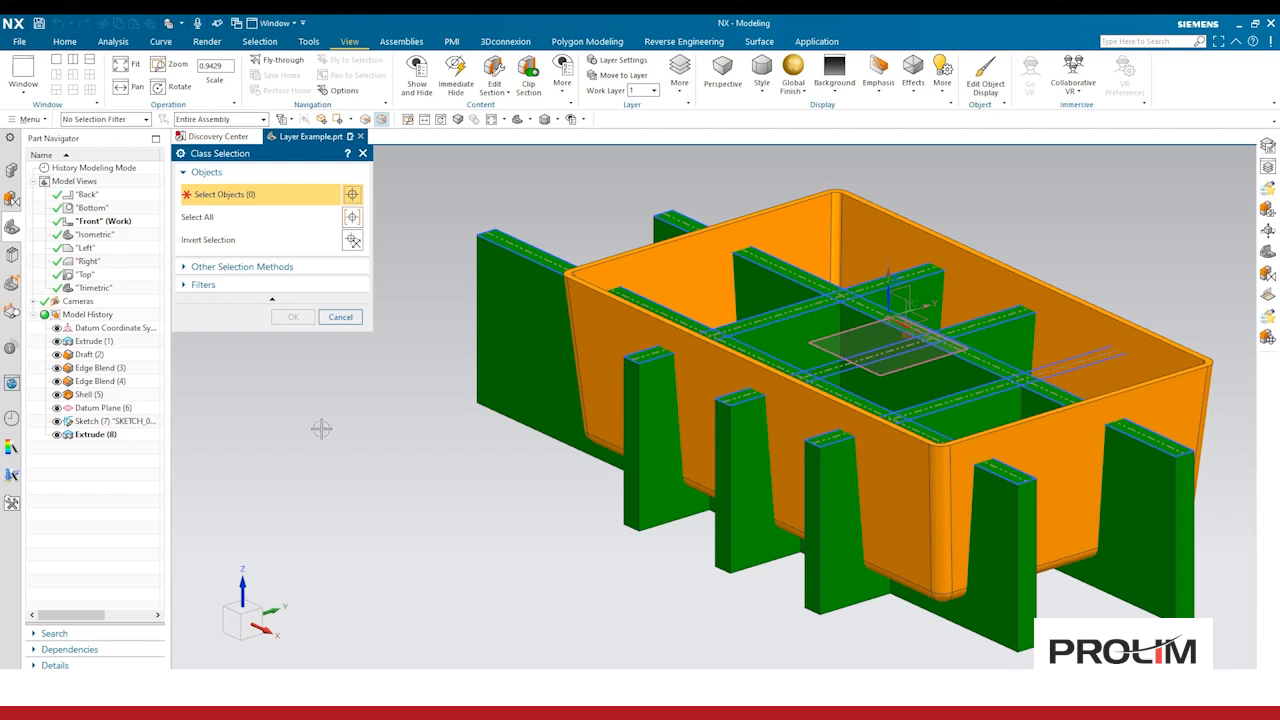
{"action": "left_click", "coordinate": [116, 122]}
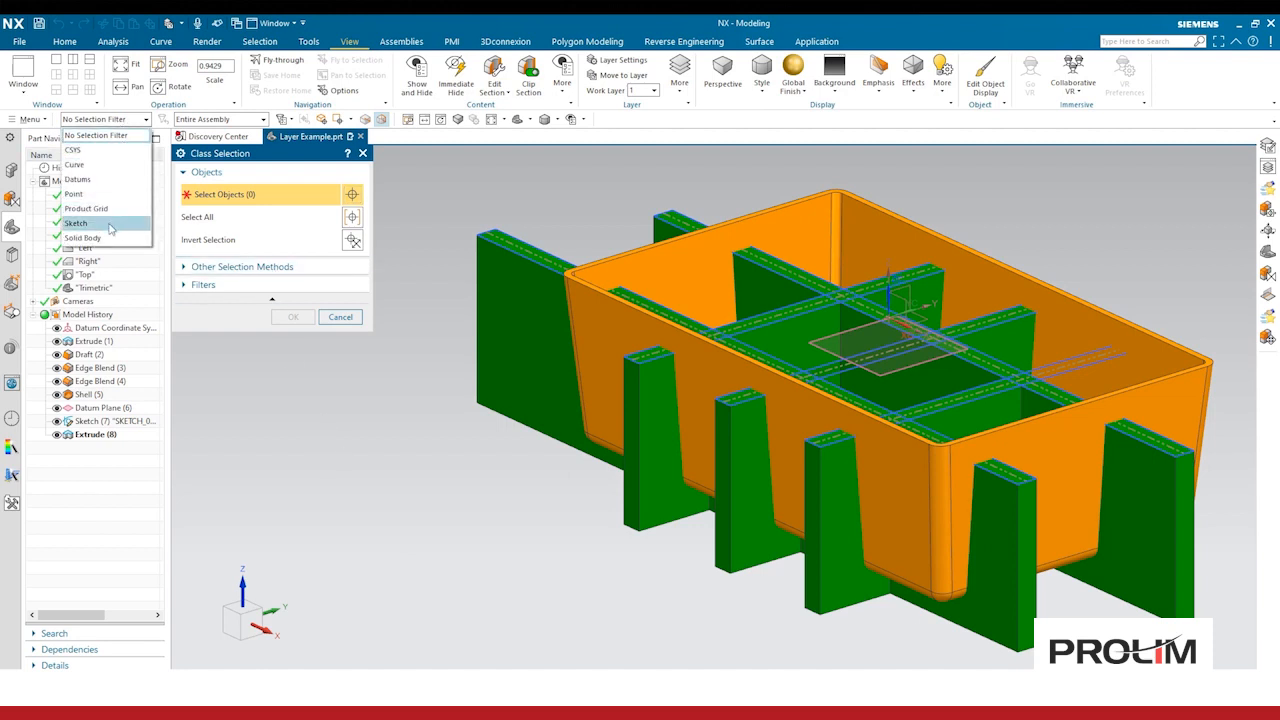
{"action": "left_click", "coordinate": [76, 223]}
{"action": "scroll", "coordinate": [450, 186], "scroll_direction": "down", "scroll_amount": 1}
{"action": "middle_click_drag", "start_coordinate": [450, 186], "coordinate": [480, 240], "text": "shift"}
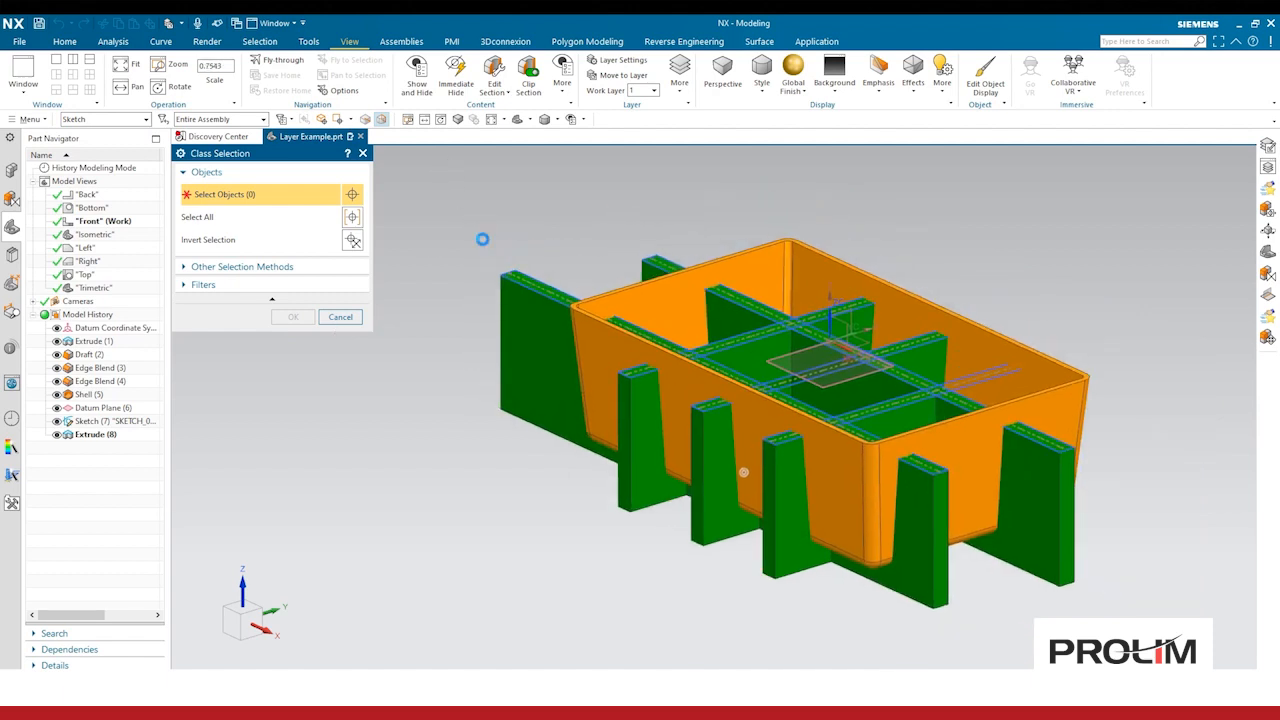
{"action": "left_click_drag", "start_coordinate": [444, 178], "coordinate": [1152, 652]}
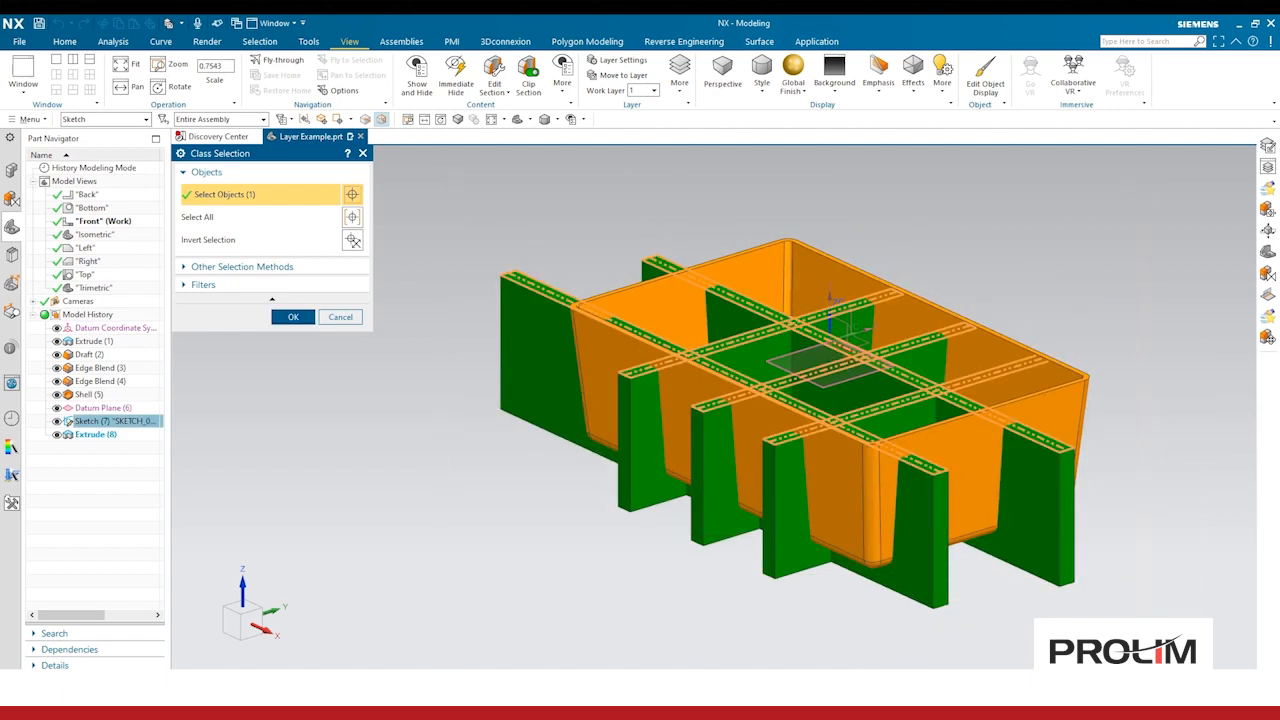
{"action": "left_click", "coordinate": [292, 316]}
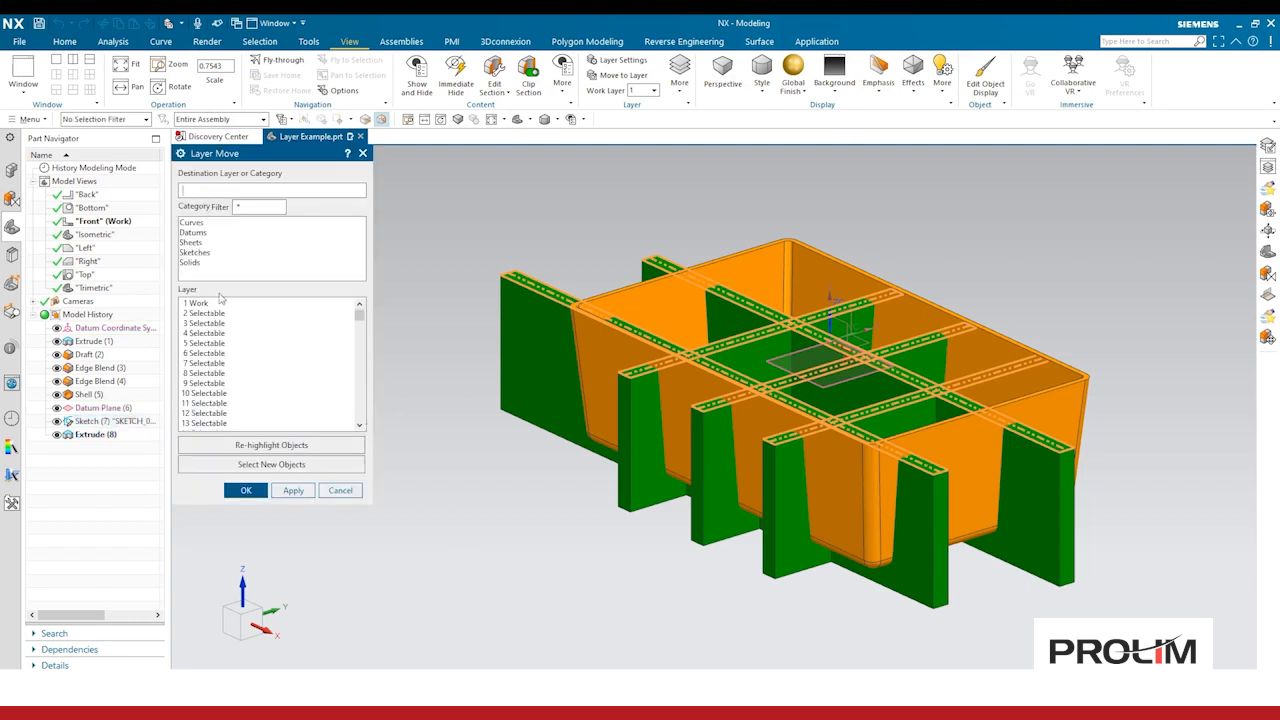
{"action": "scroll", "coordinate": [215, 343], "scroll_direction": "down", "scroll_amount": 6}
{"action": "scroll", "coordinate": [215, 343], "scroll_direction": "up", "scroll_amount": 6}
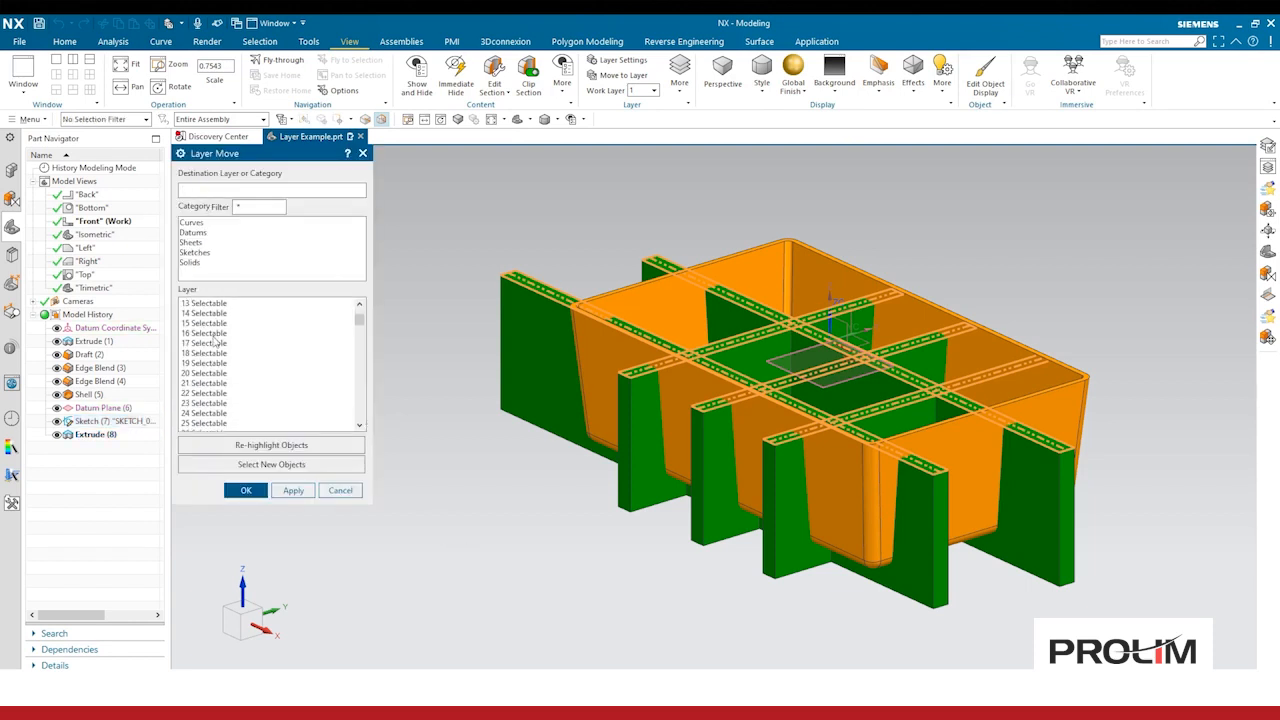
{"action": "left_click", "coordinate": [196, 253]}
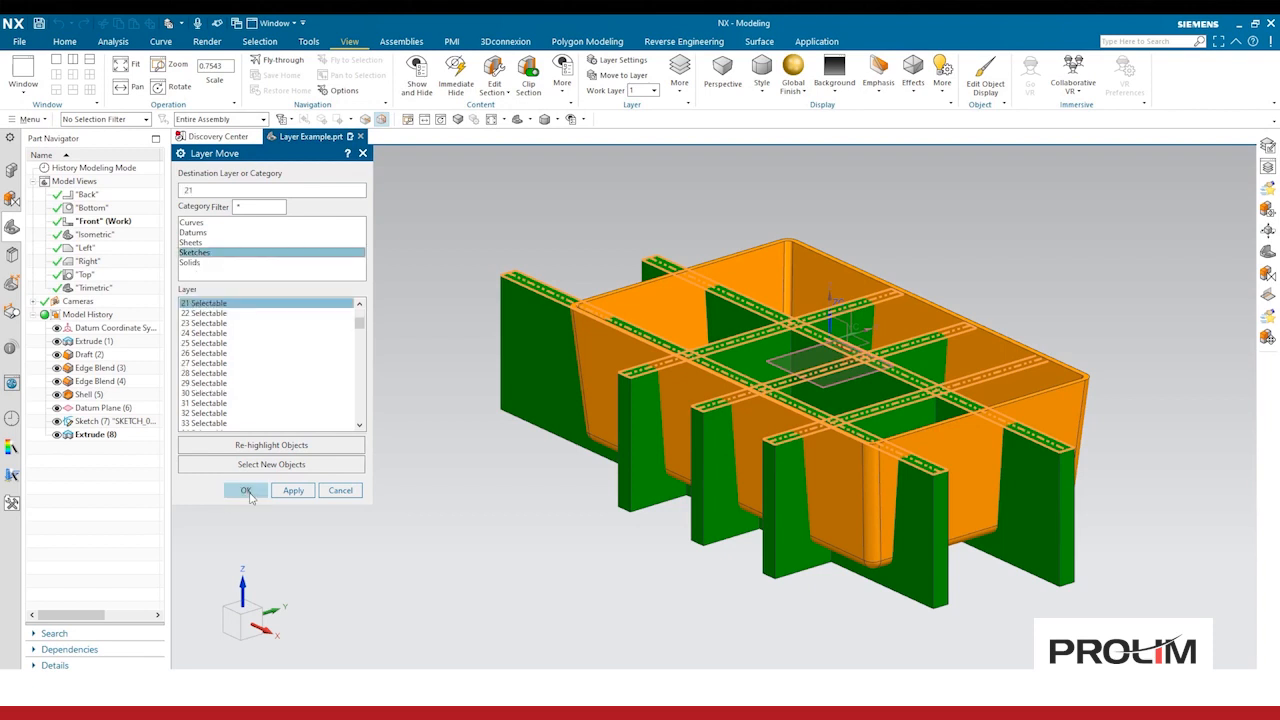
{"action": "left_click", "coordinate": [245, 490]}
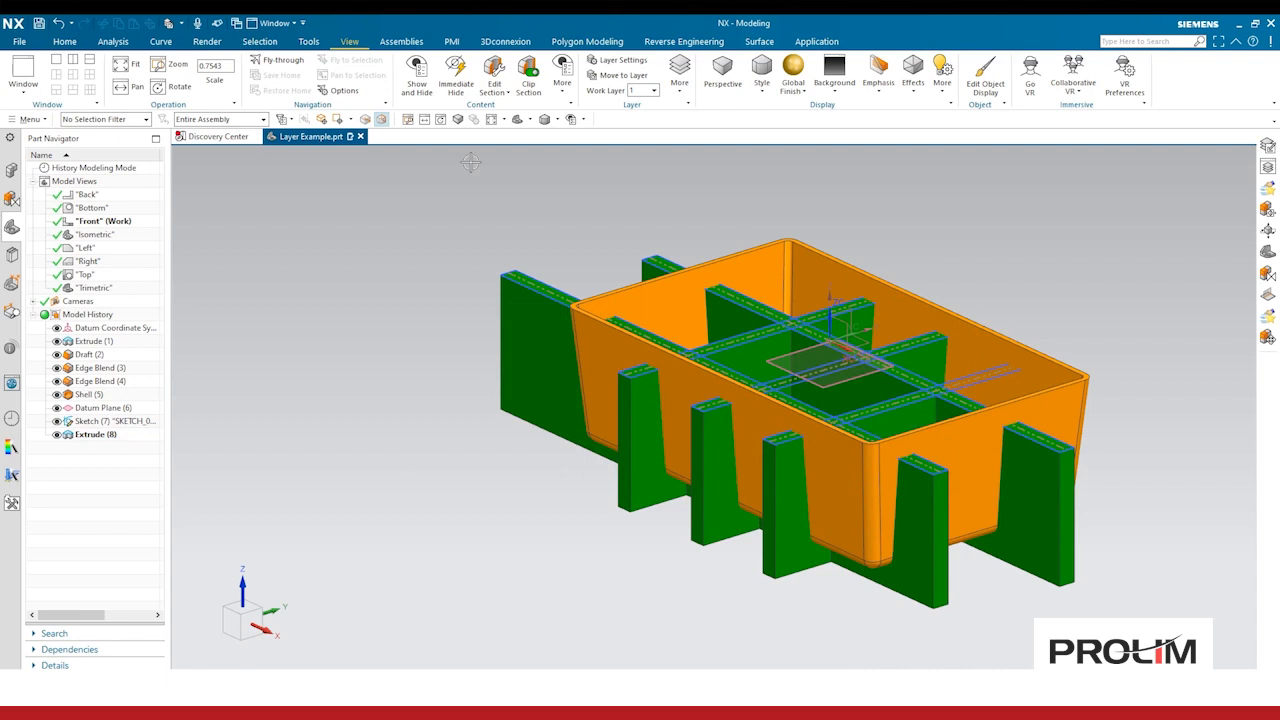
Step: In Layer Settings, show only layers with objects and turn off category display, then close the dialog
{"action": "left_click", "coordinate": [615, 60]}
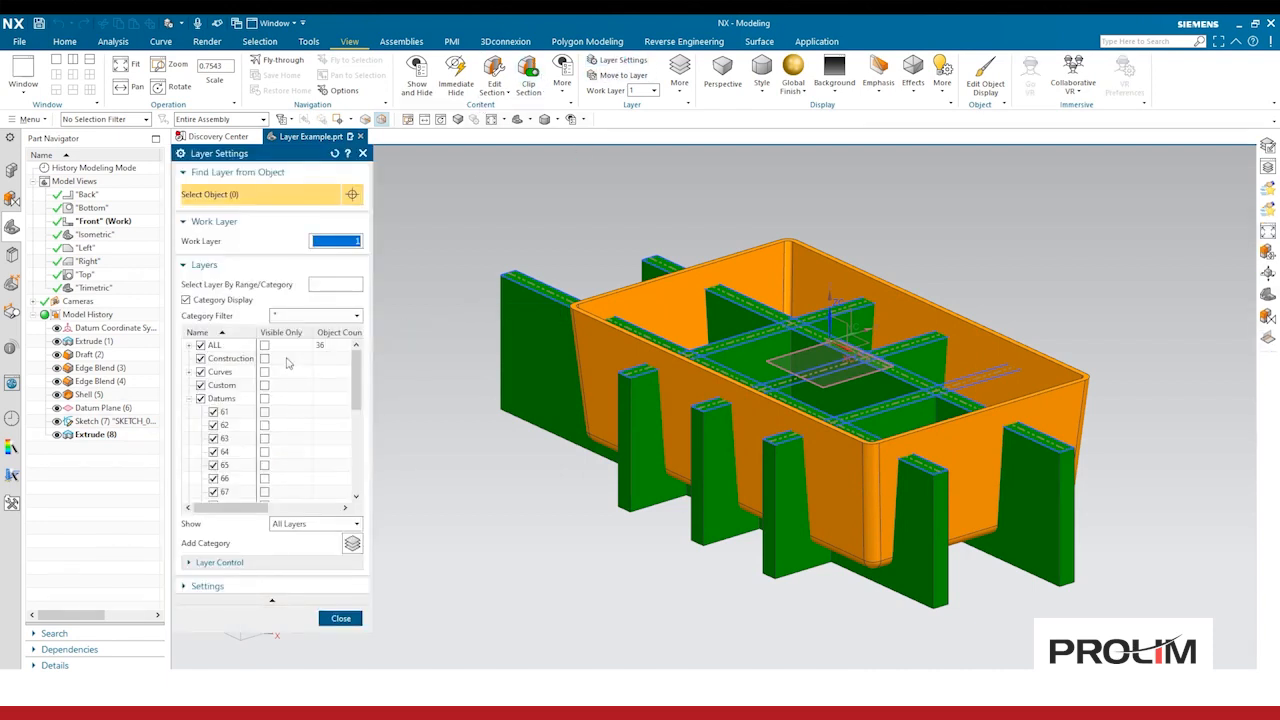
{"action": "left_click", "coordinate": [320, 523]}
{"action": "left_click", "coordinate": [326, 551]}
{"action": "left_click", "coordinate": [225, 360]}
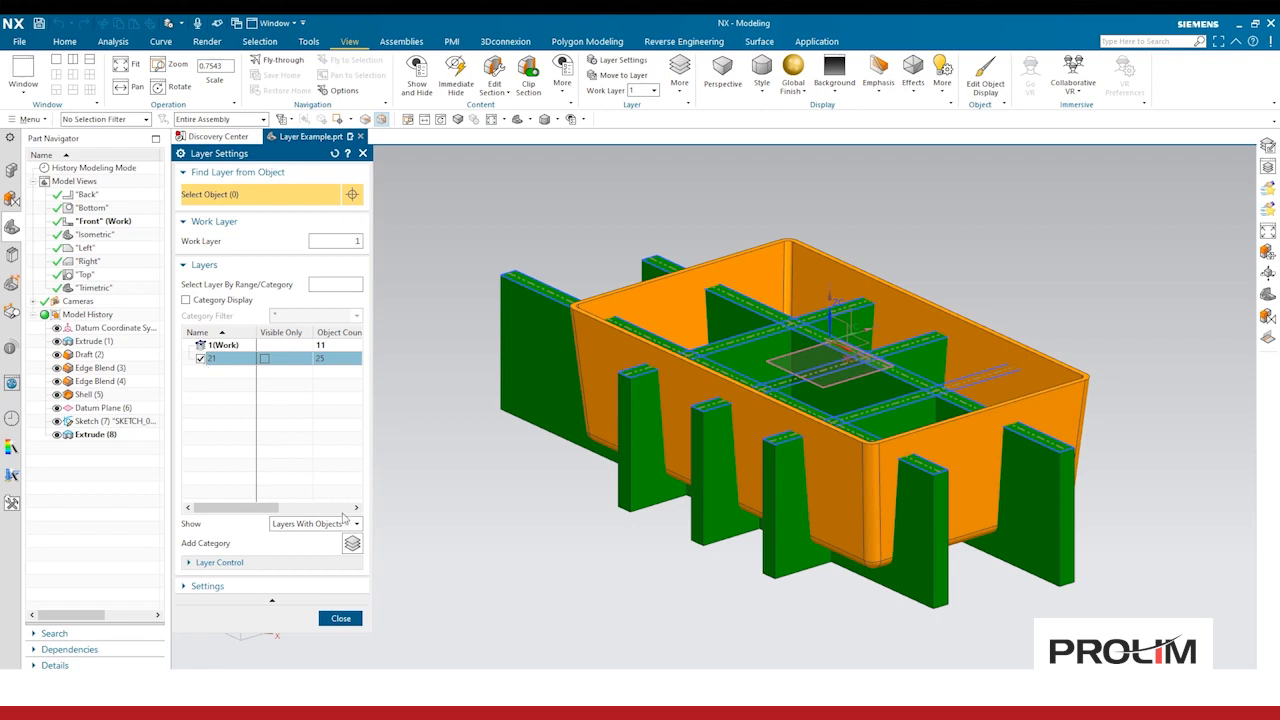
{"action": "left_click", "coordinate": [363, 153]}
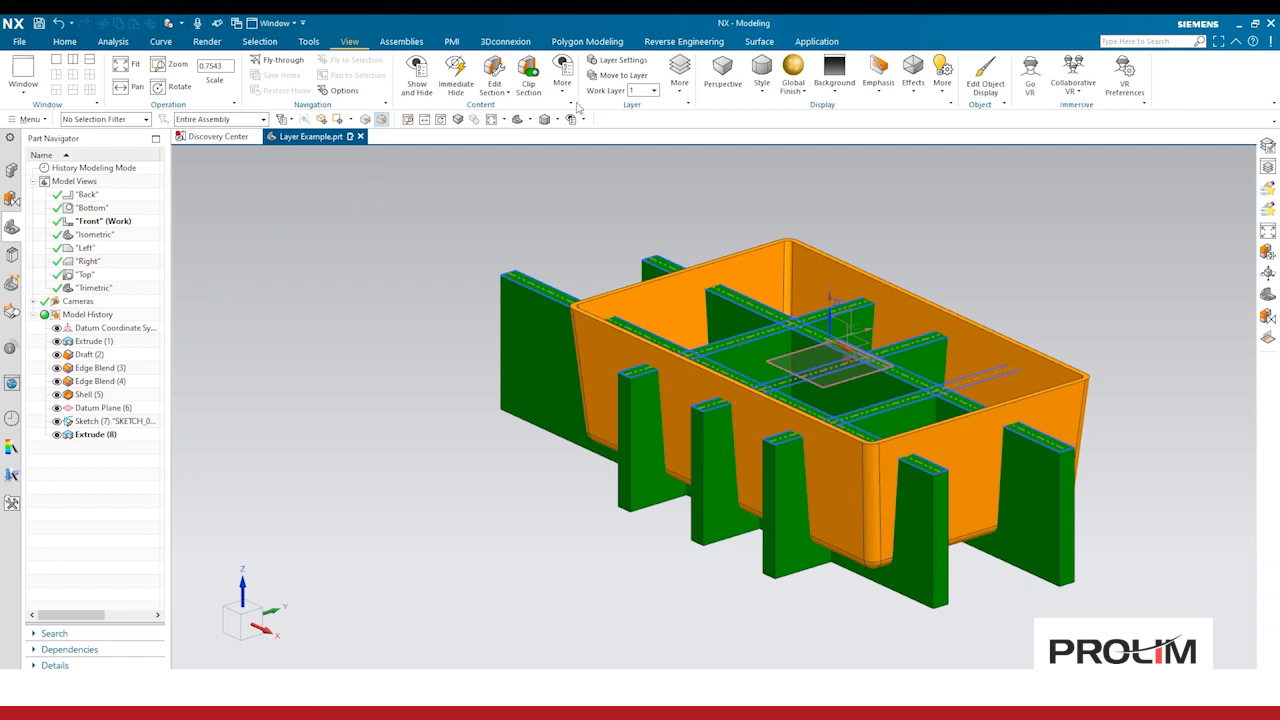
{"action": "left_click", "coordinate": [618, 75]}
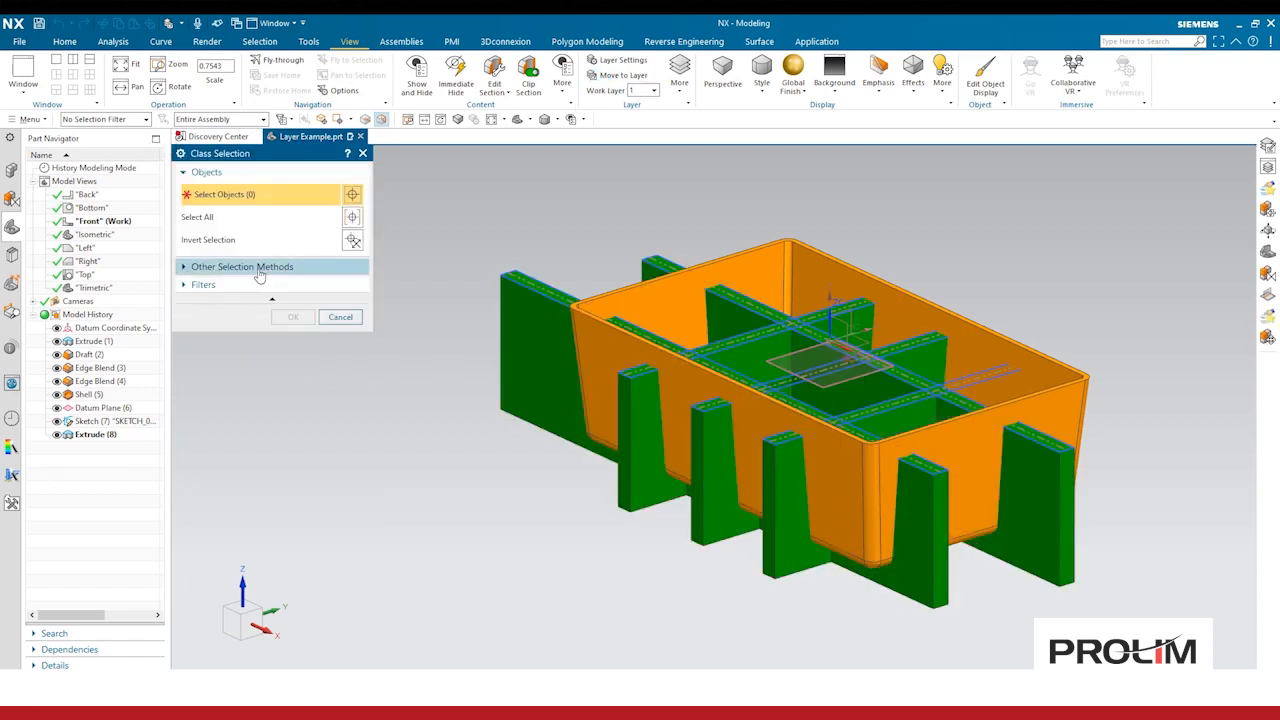
{"action": "left_click", "coordinate": [225, 266]}
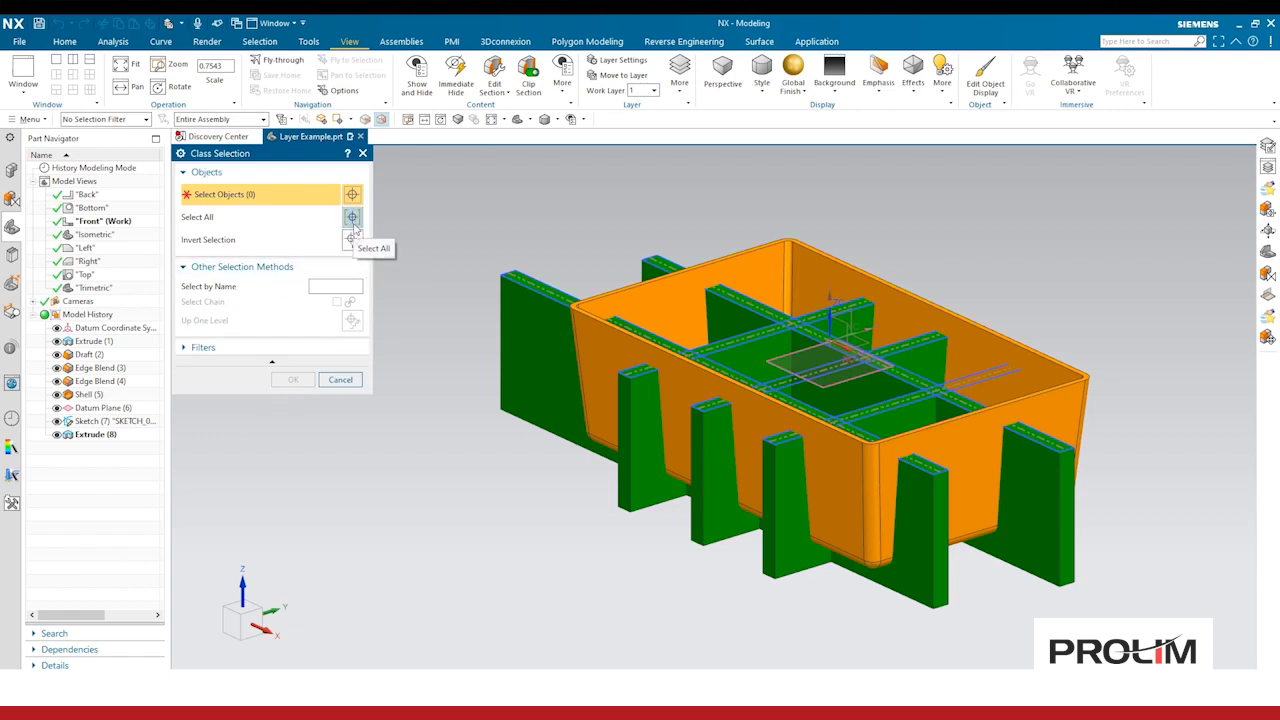
{"action": "left_click", "coordinate": [125, 119]}
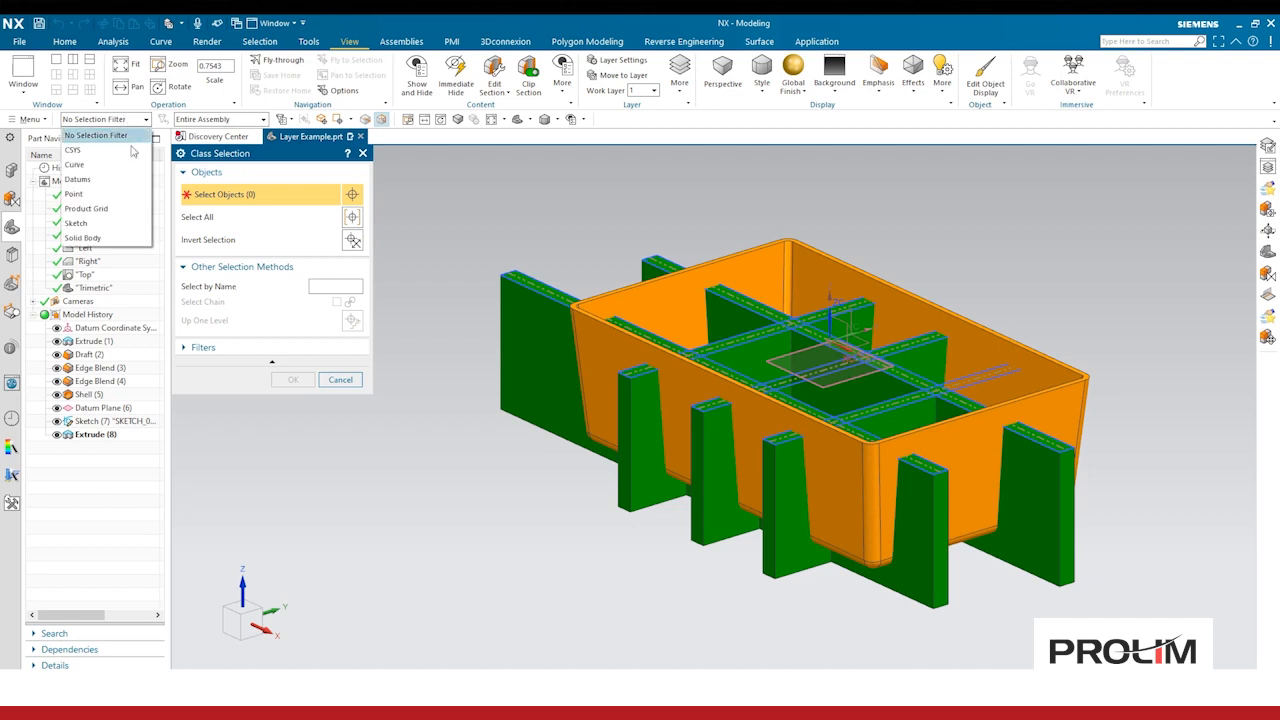
{"action": "left_click", "coordinate": [115, 229]}
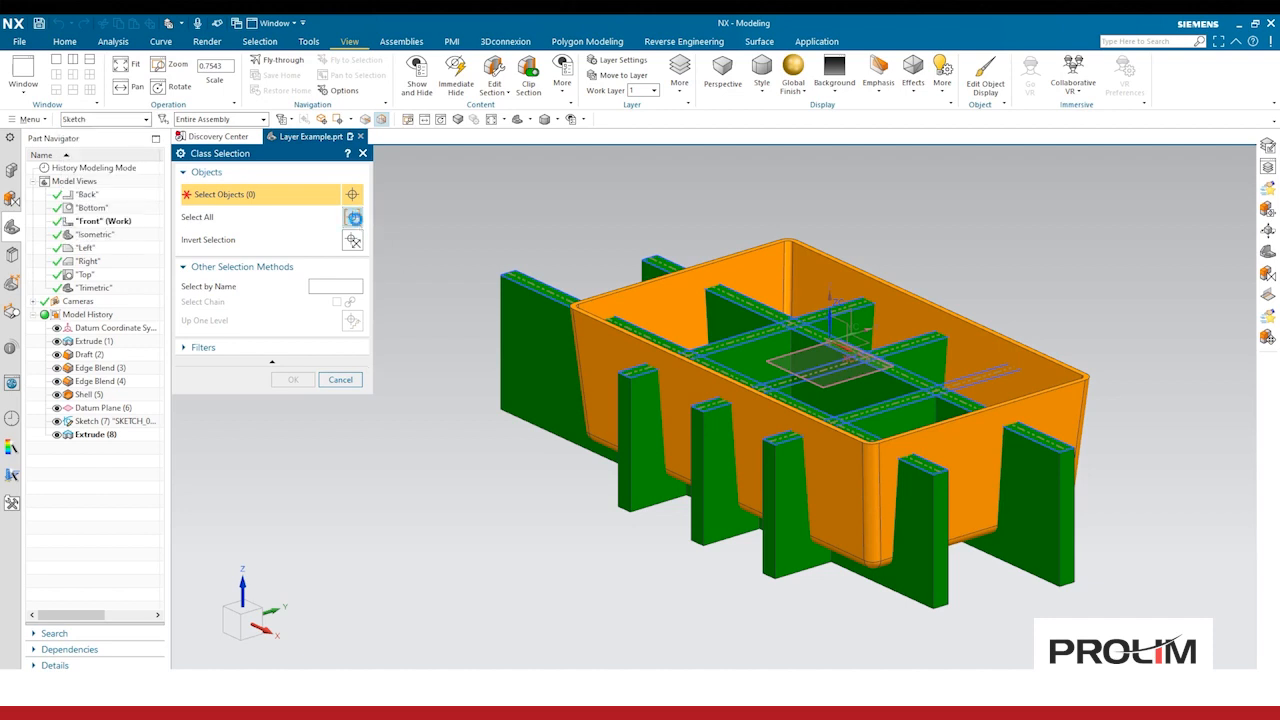
{"action": "left_click", "coordinate": [352, 217]}
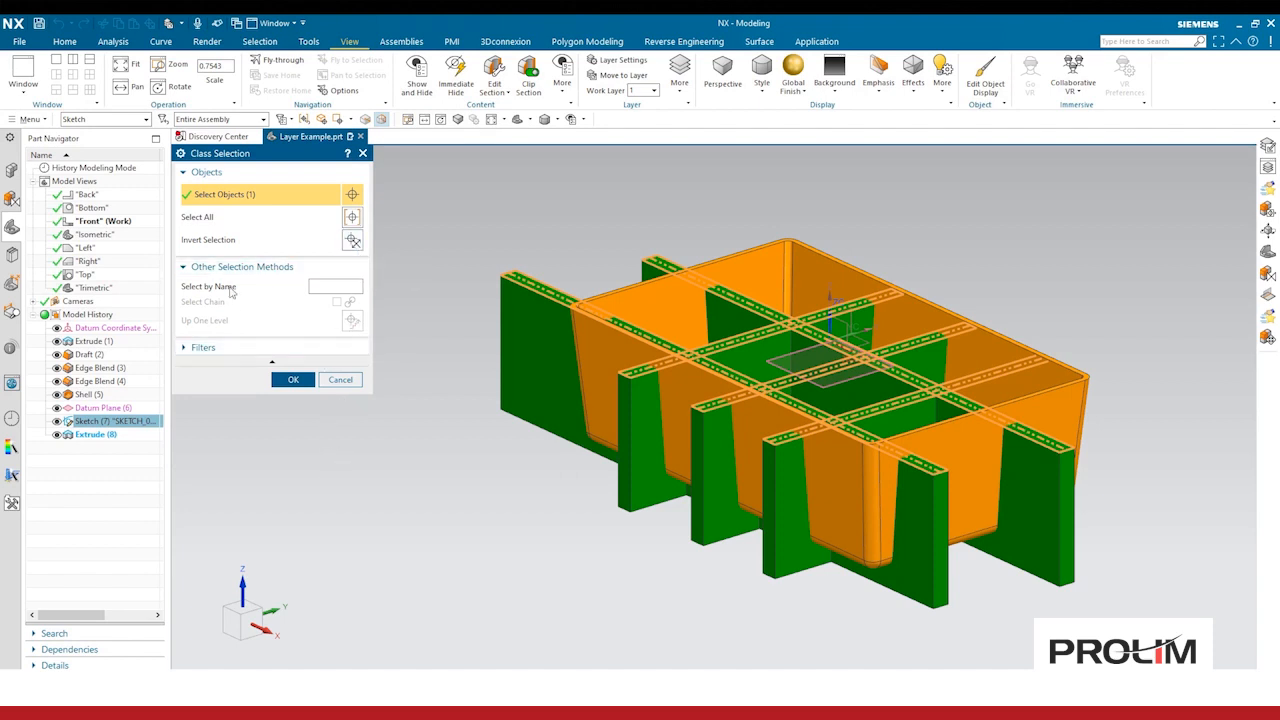
{"action": "left_click", "coordinate": [309, 349]}
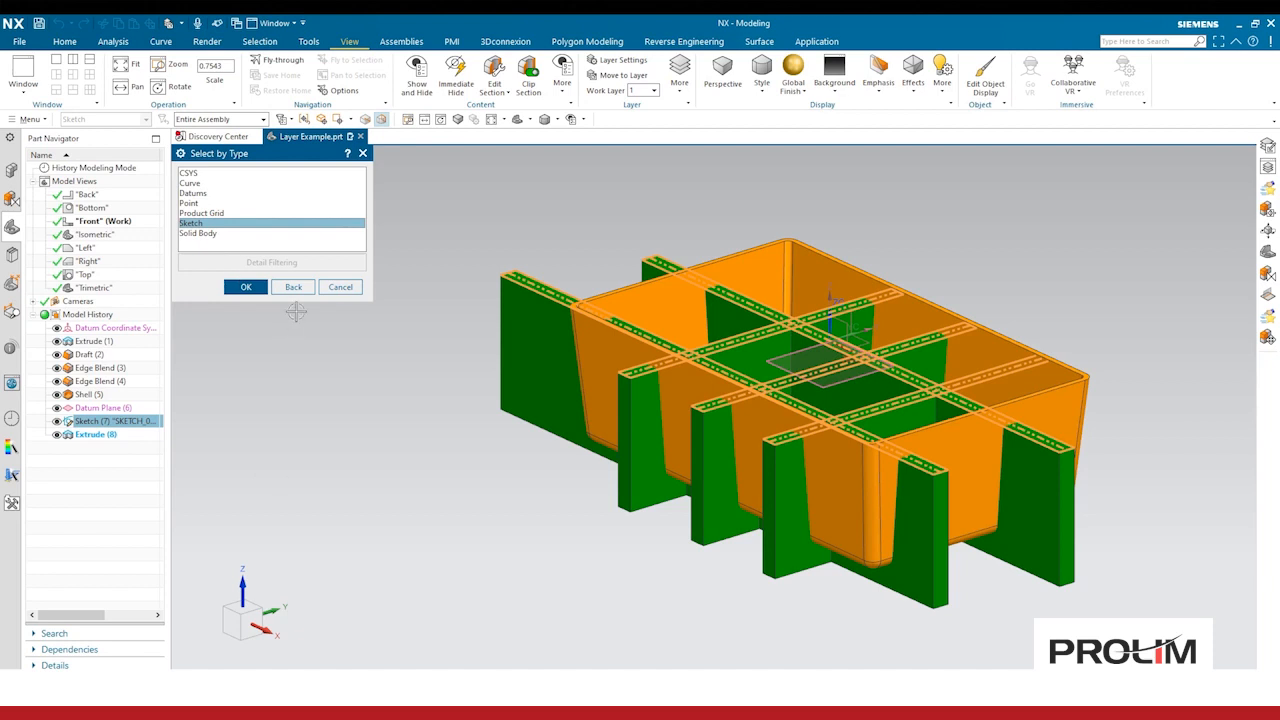
{"action": "left_click", "coordinate": [340, 287]}
{"action": "left_click", "coordinate": [340, 493]}
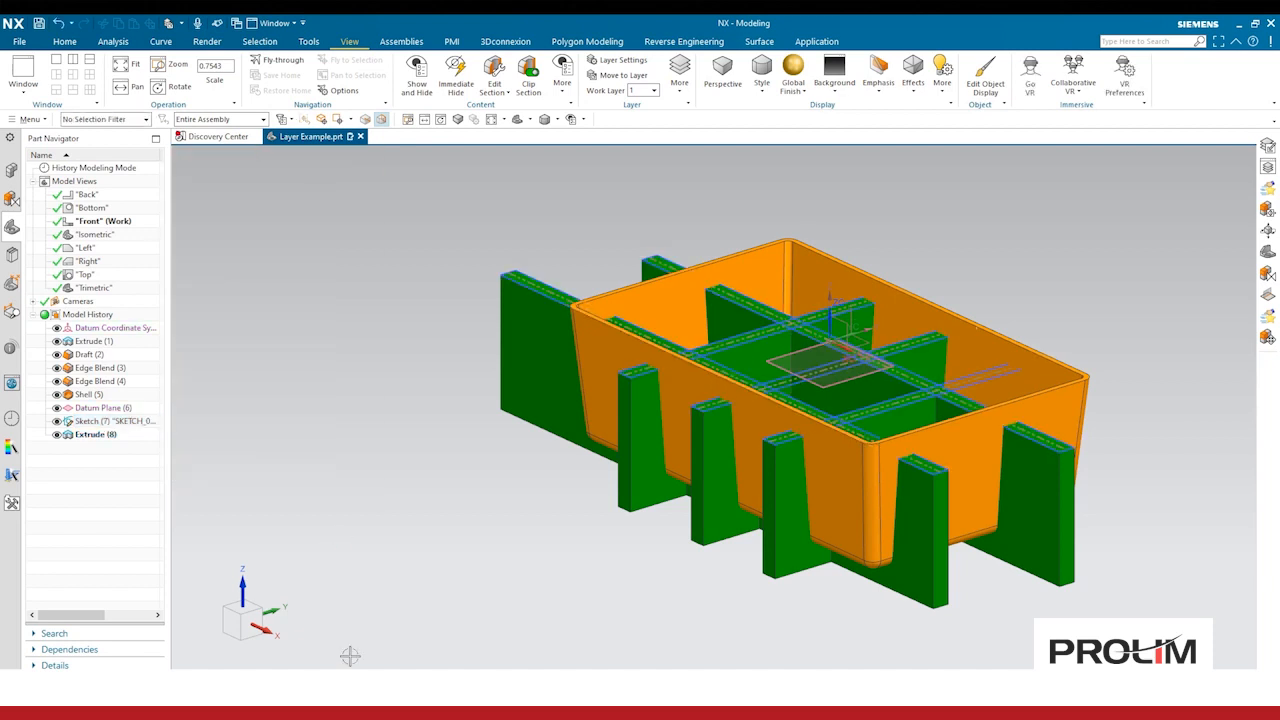
Step: Set the work layer to 21, then set it back to 1
{"action": "left_click", "coordinate": [645, 91]}
{"action": "type", "text": "21"}
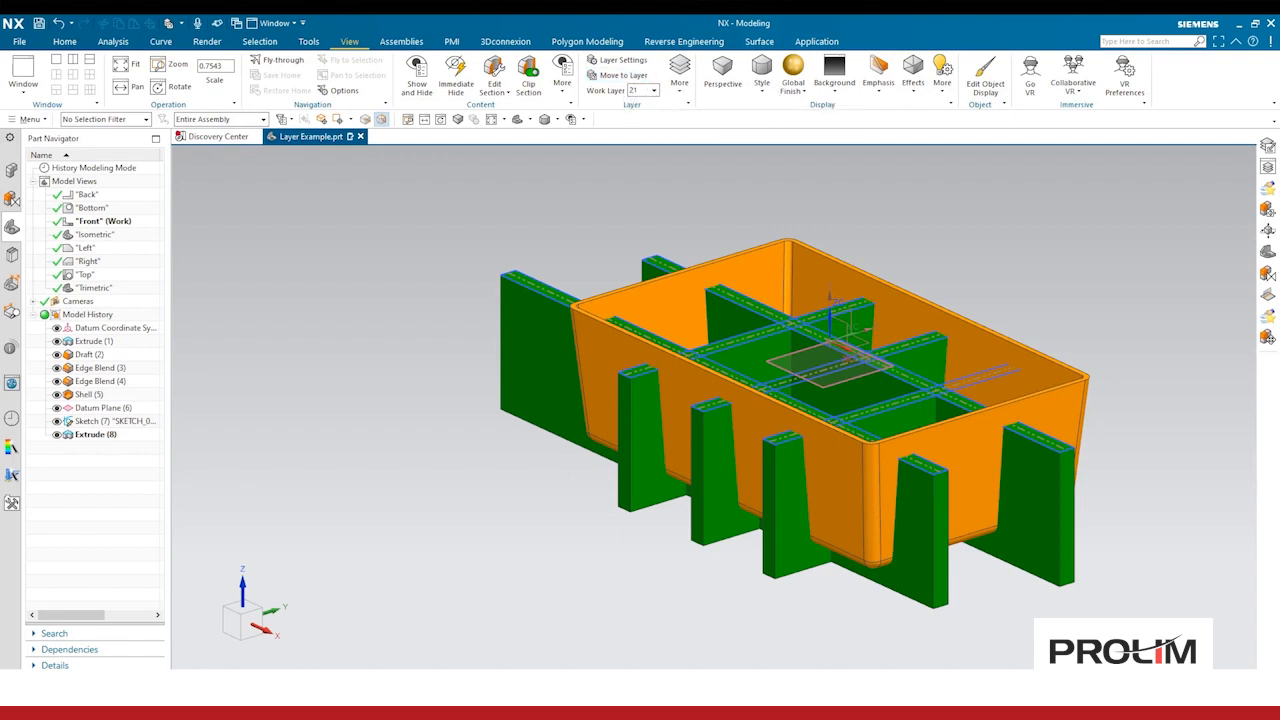
{"action": "left_click", "coordinate": [641, 91]}
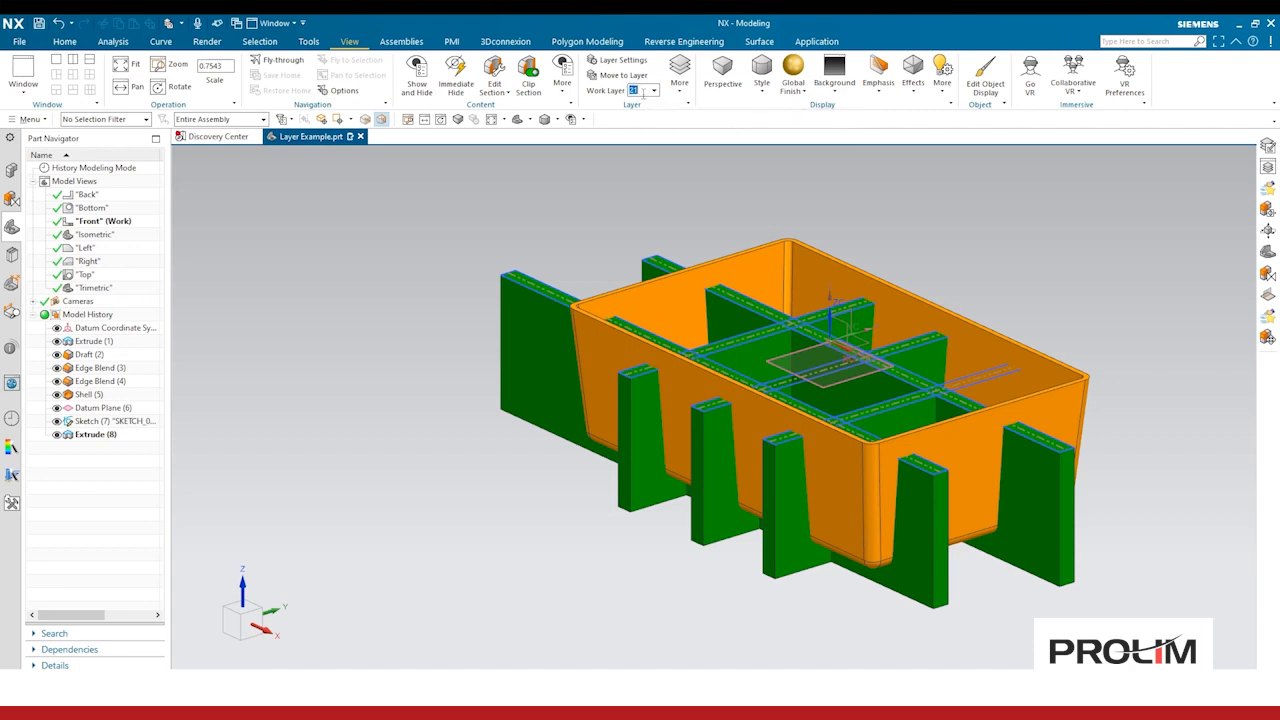
{"action": "type", "text": "1"}
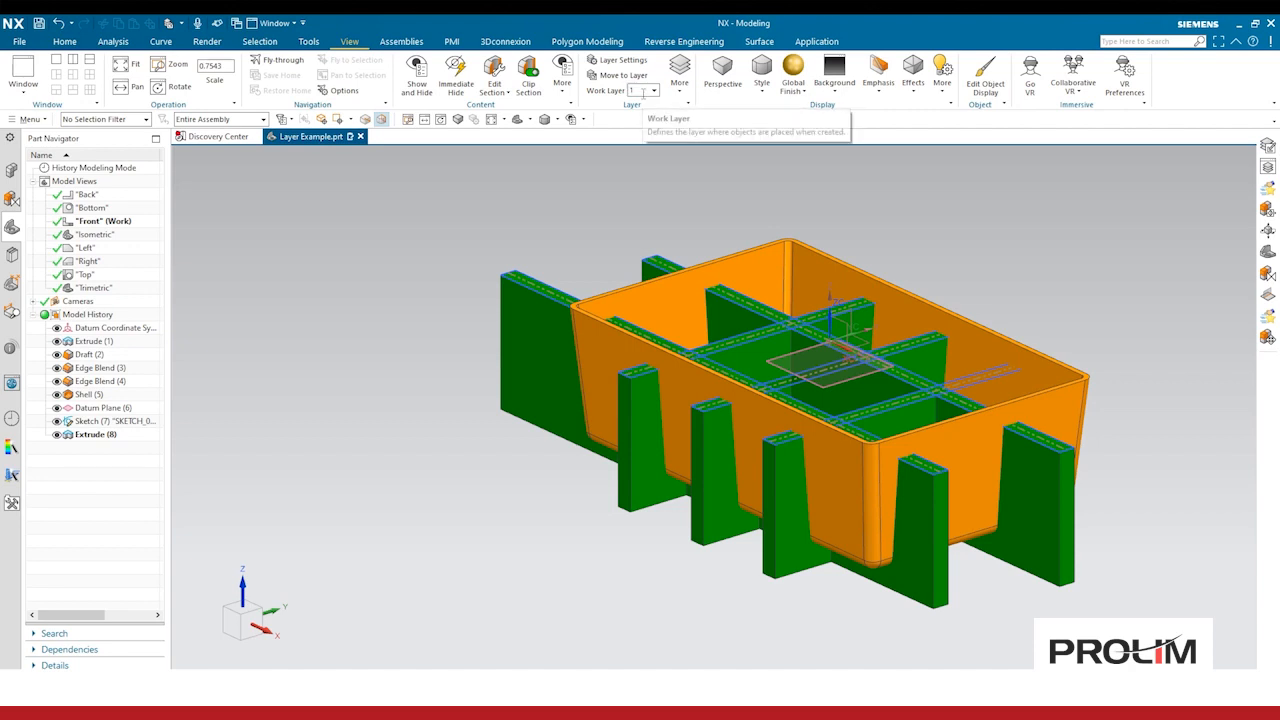
Step: Edit the Construction layer category to add layers 251 through 256
{"action": "left_click", "coordinate": [679, 90]}
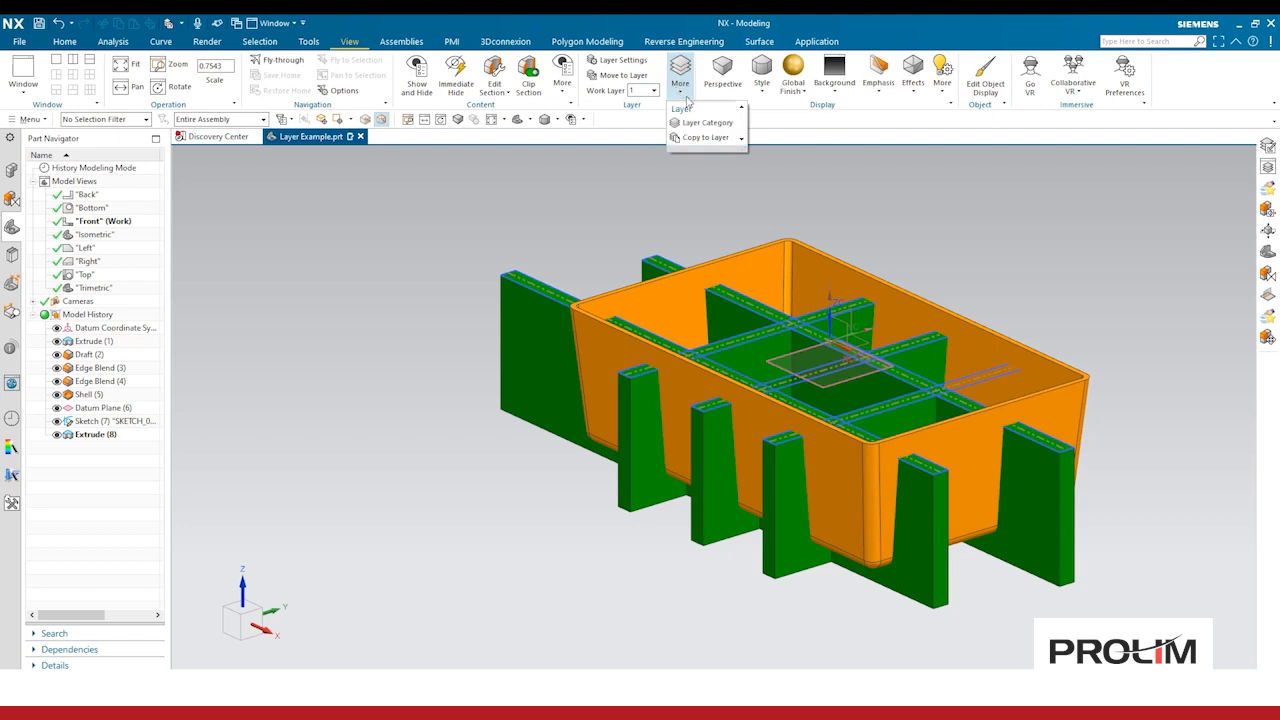
{"action": "left_click", "coordinate": [705, 137]}
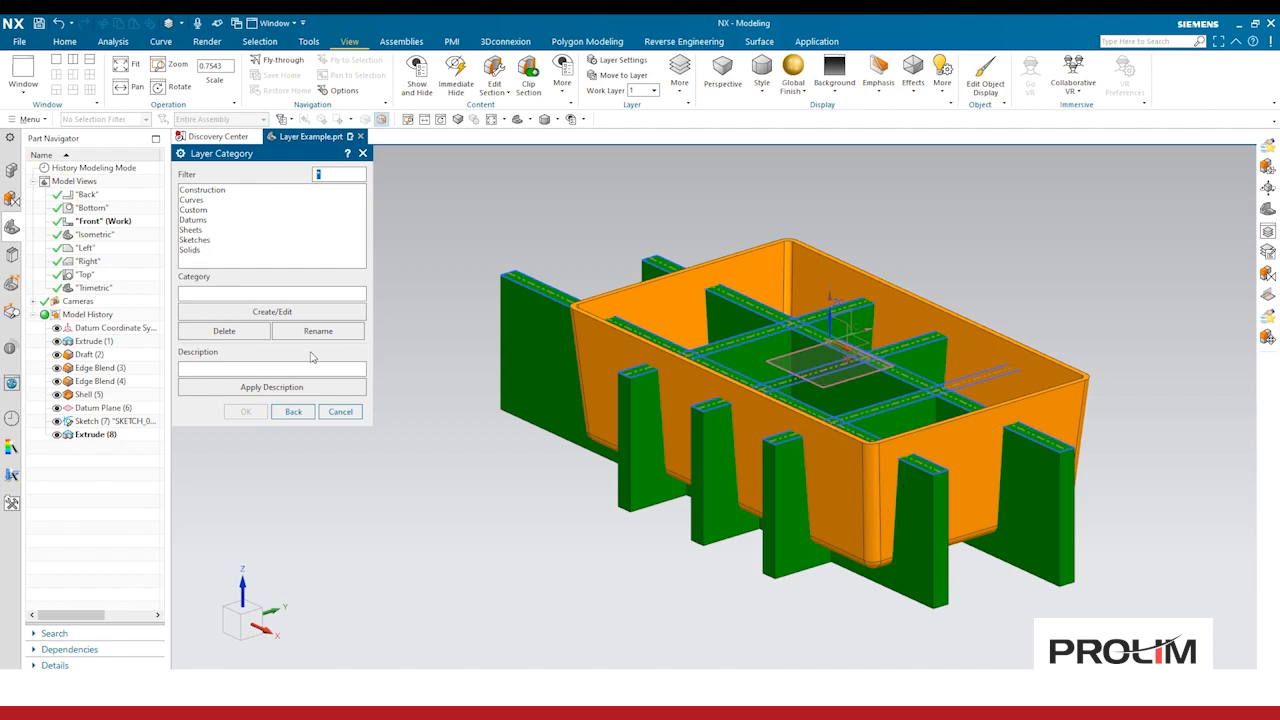
{"action": "left_click", "coordinate": [202, 192]}
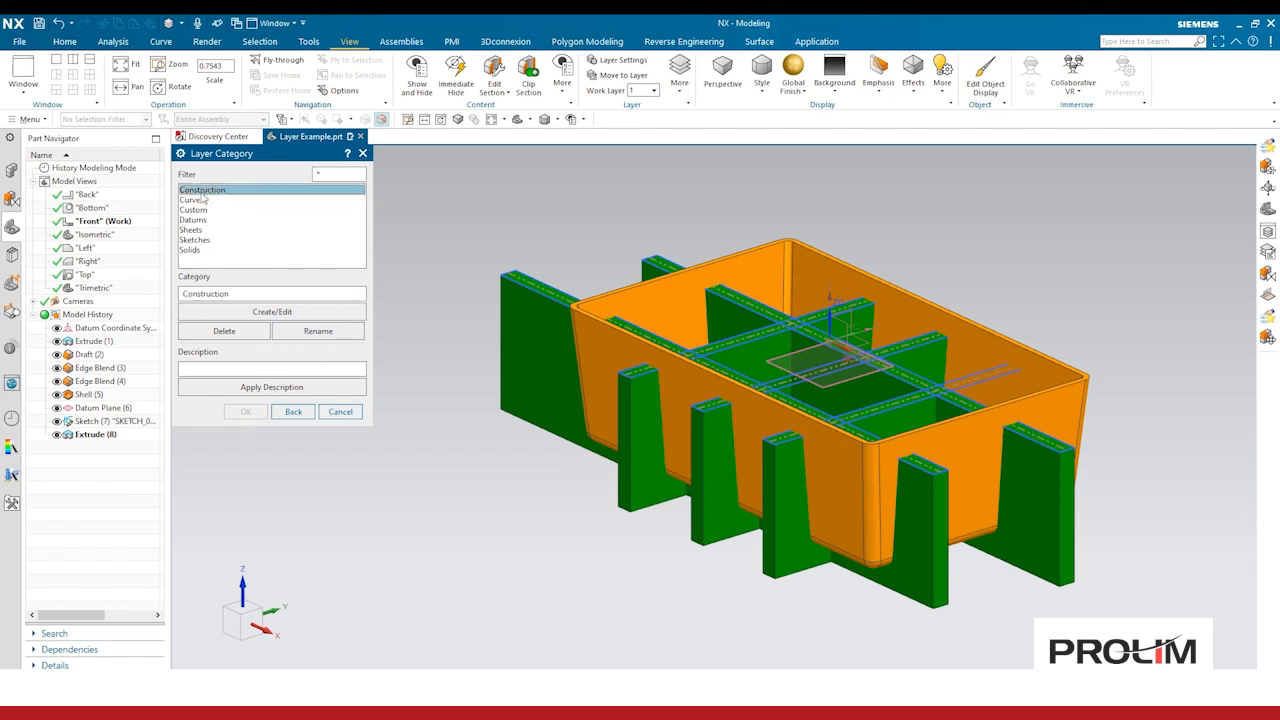
{"action": "left_click", "coordinate": [263, 314]}
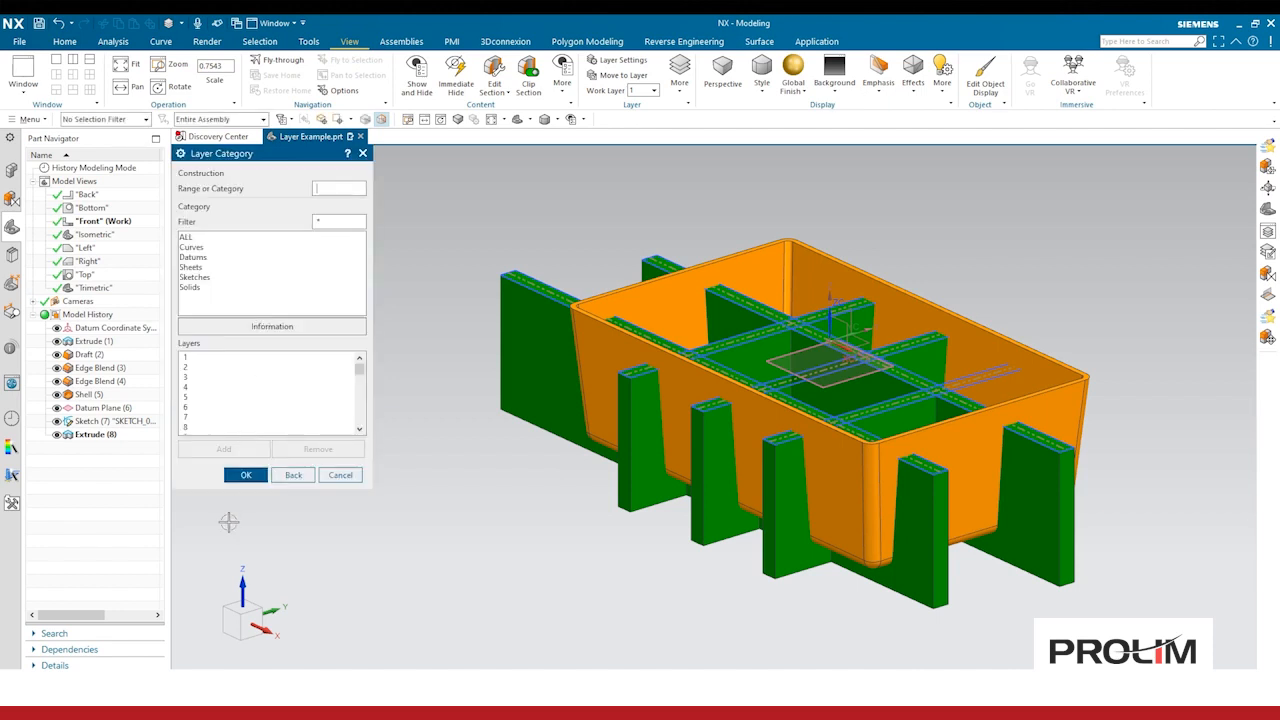
{"action": "scroll", "coordinate": [237, 401], "scroll_direction": "down", "scroll_amount": 8}
{"action": "scroll", "coordinate": [239, 401], "scroll_direction": "down", "scroll_amount": 8}
{"action": "left_click_drag", "start_coordinate": [360, 381], "coordinate": [351, 460]}
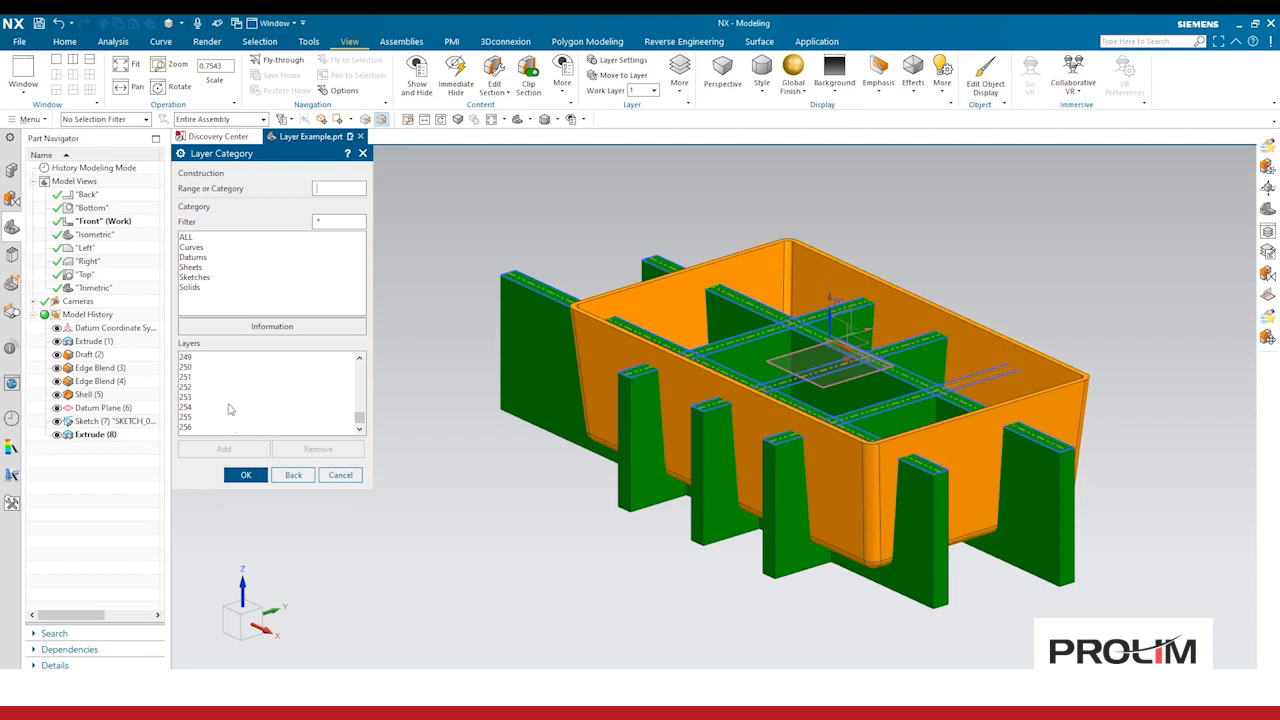
{"action": "left_click", "coordinate": [205, 378]}
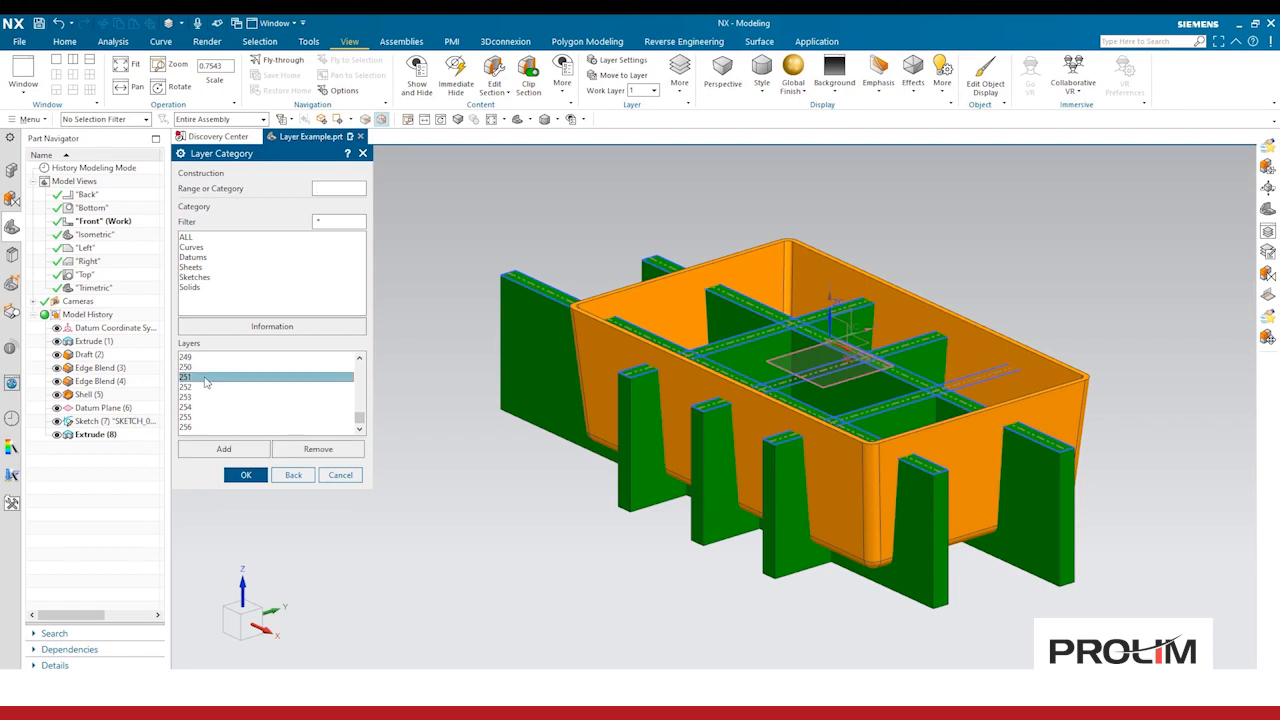
{"action": "left_click", "coordinate": [214, 427]}
{"action": "left_click", "coordinate": [215, 383]}
{"action": "left_click", "coordinate": [212, 428], "text": "shift"}
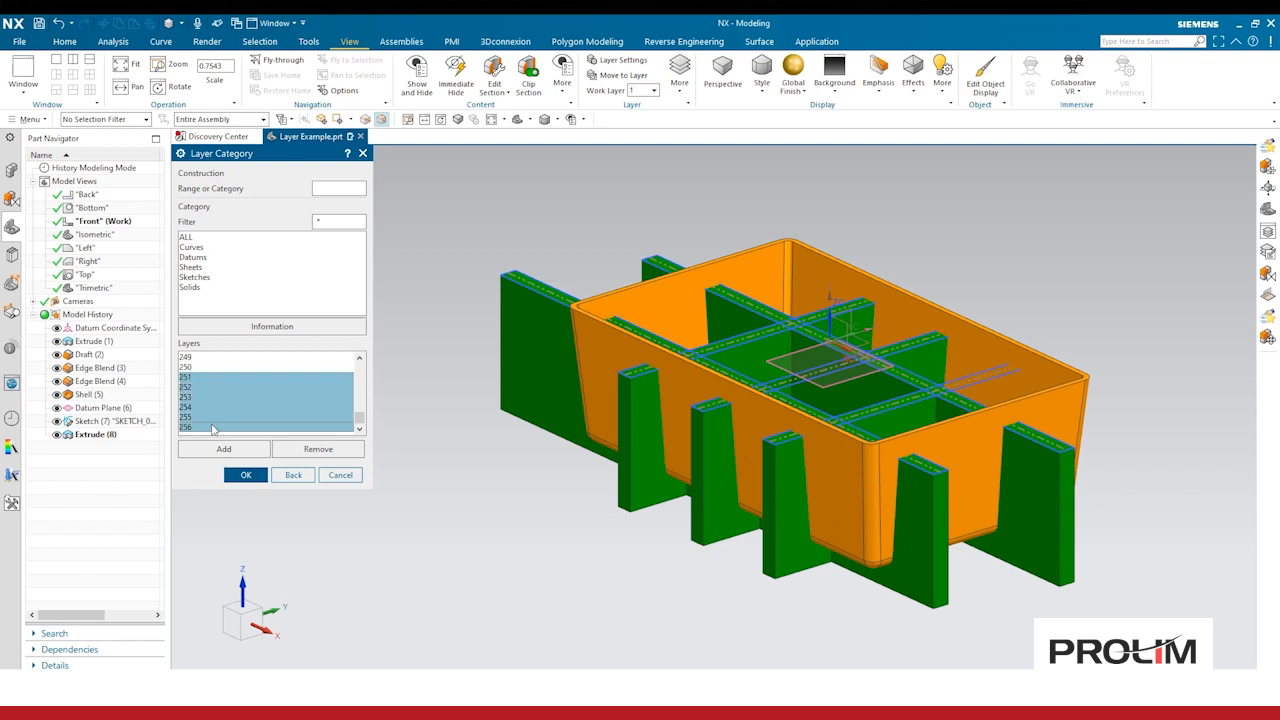
{"action": "left_click", "coordinate": [224, 449]}
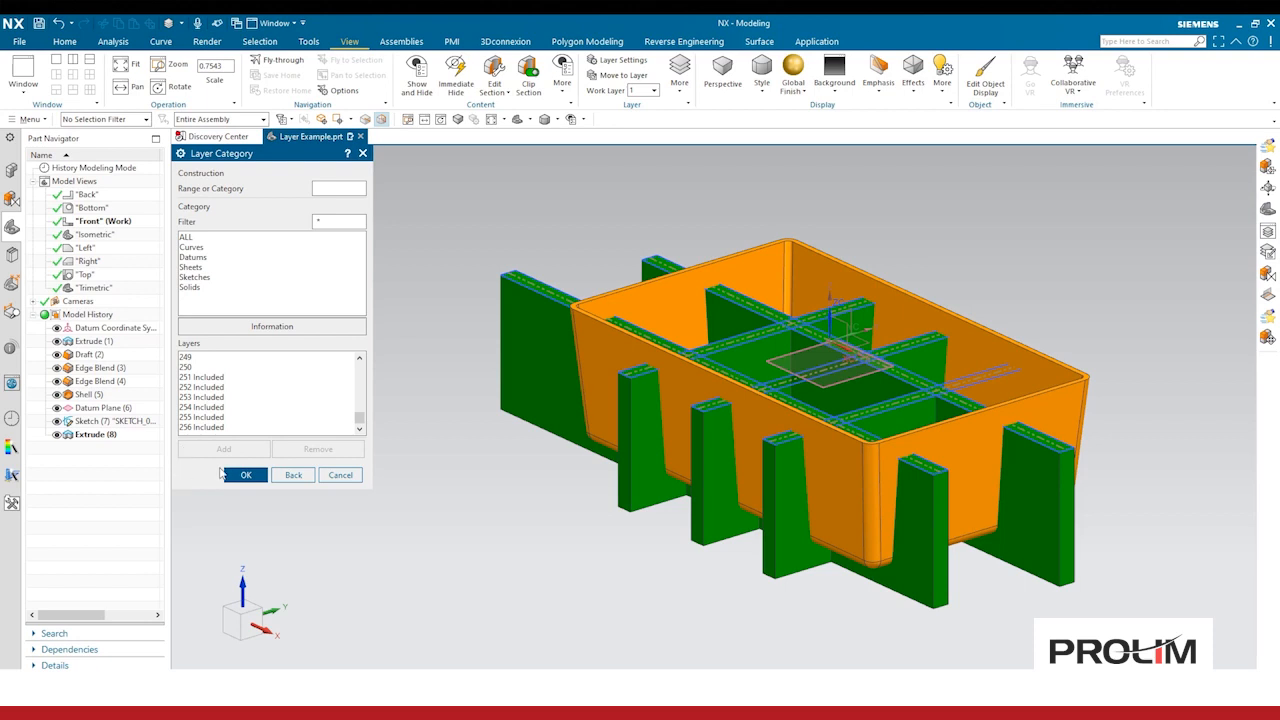
{"action": "left_click", "coordinate": [249, 477]}
{"action": "left_click", "coordinate": [247, 475]}
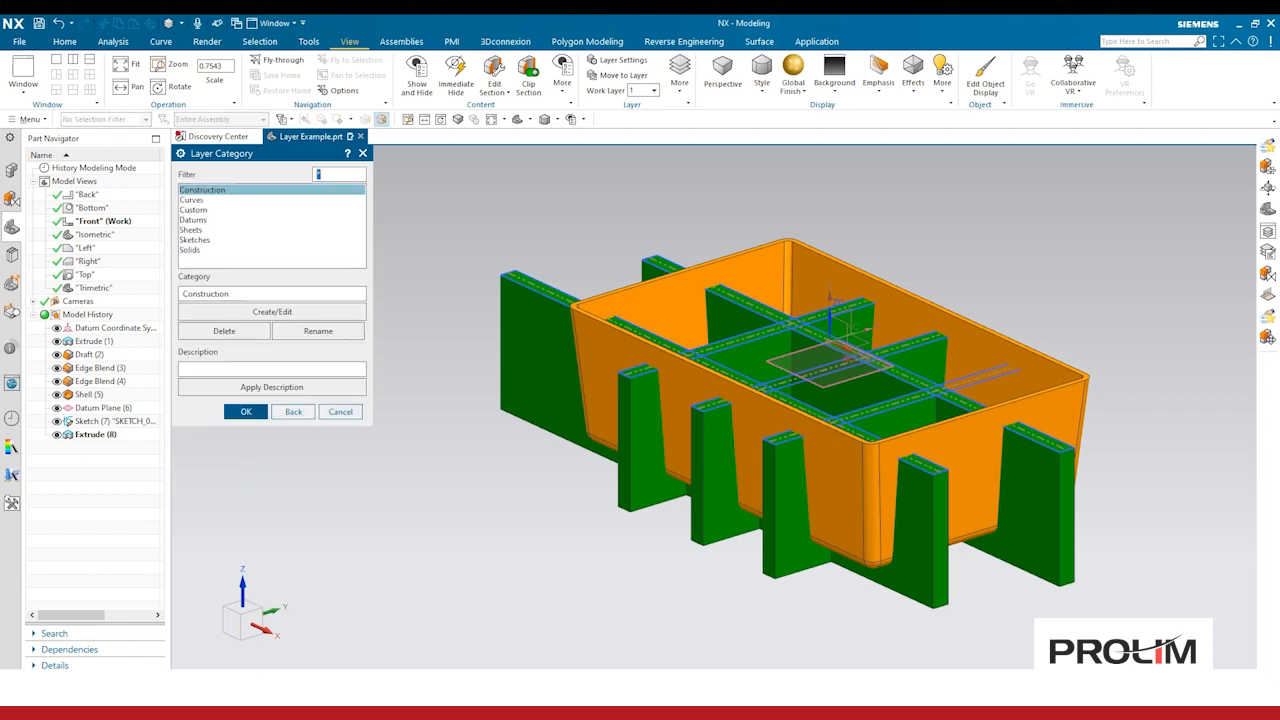
{"action": "left_click", "coordinate": [250, 415]}
Step: Copy the solid body to layer 21 with Copy to Layer, selecting it through the Solid Body filter
{"action": "left_click", "coordinate": [681, 84]}
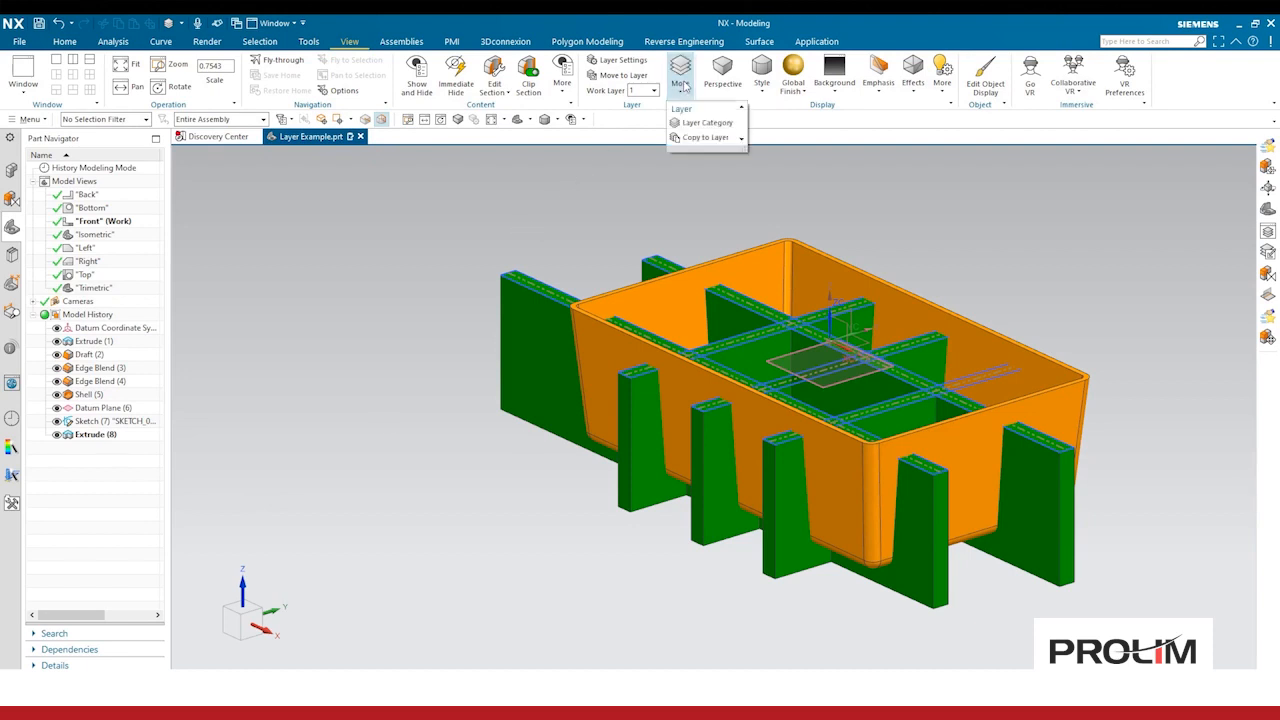
{"action": "left_click", "coordinate": [710, 142]}
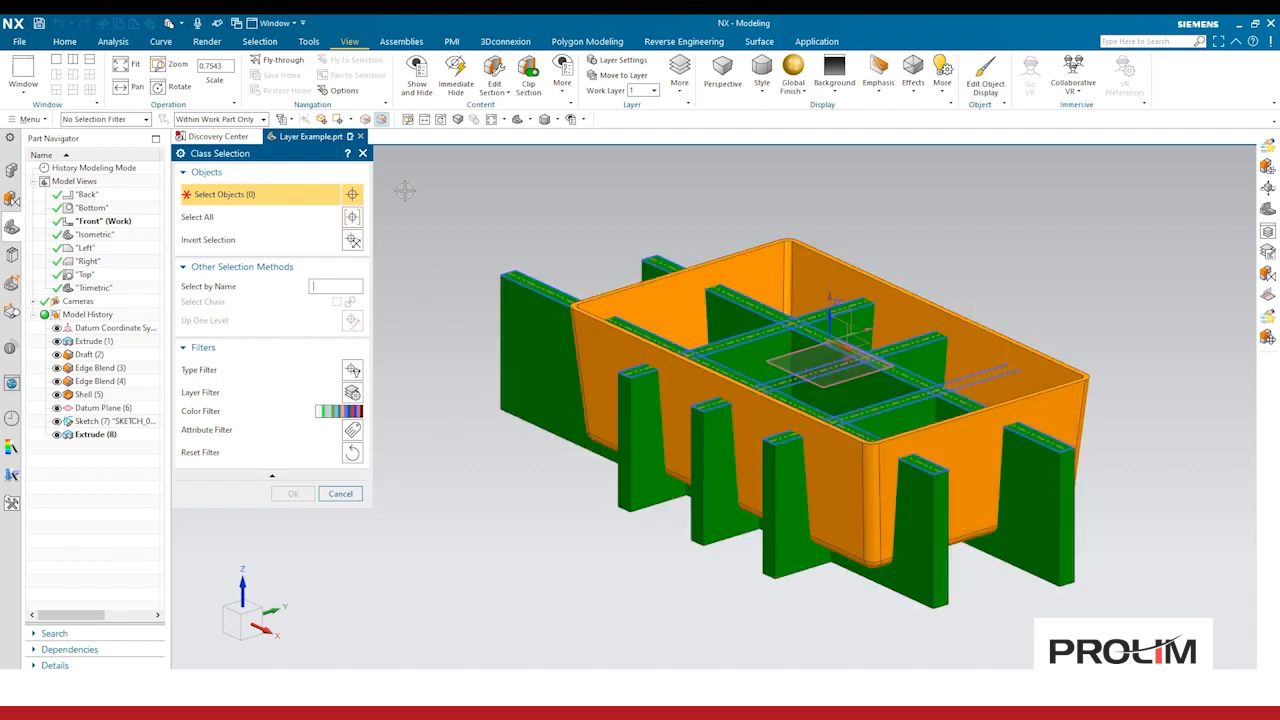
{"action": "left_click", "coordinate": [146, 120]}
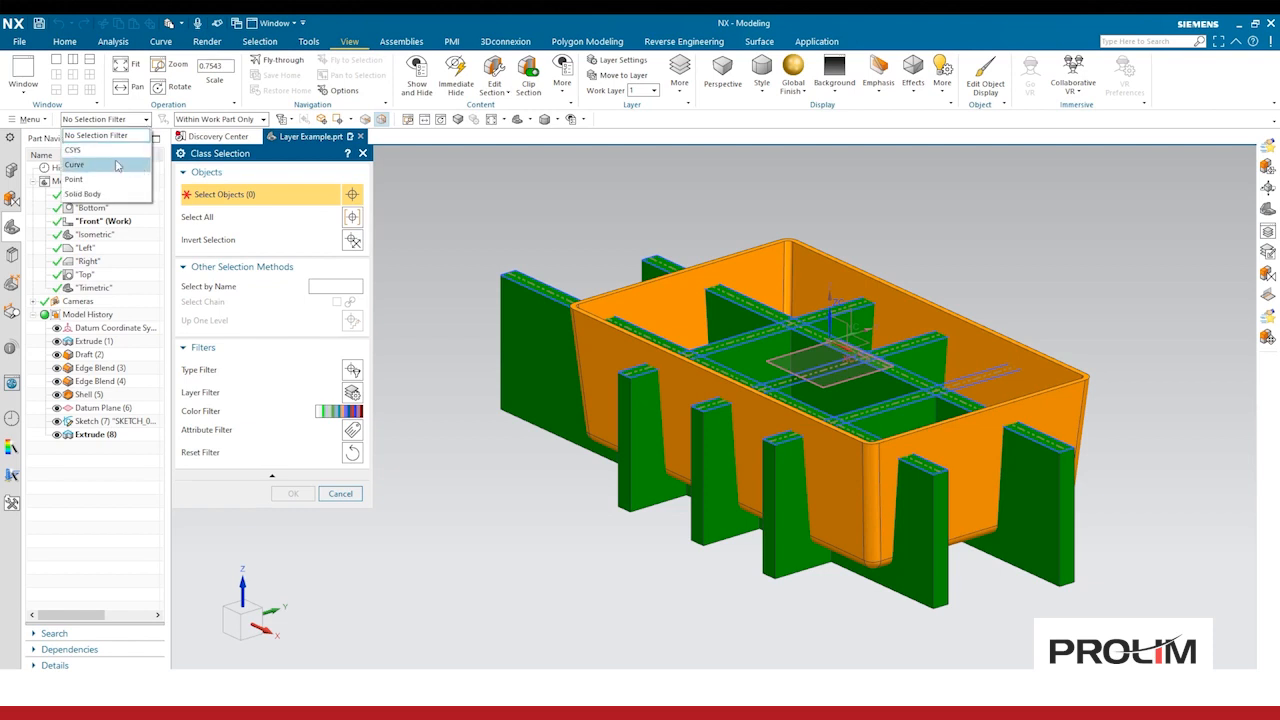
{"action": "left_click", "coordinate": [100, 193]}
{"action": "left_click", "coordinate": [561, 349]}
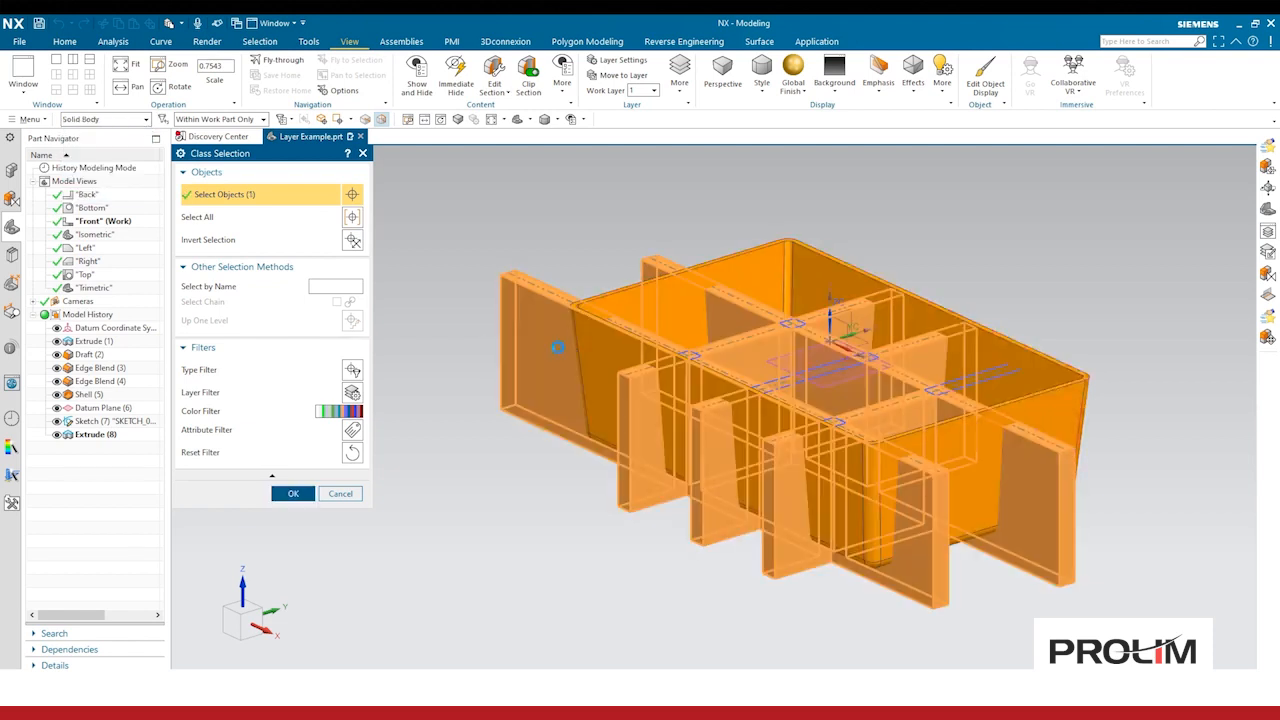
{"action": "left_click", "coordinate": [293, 493]}
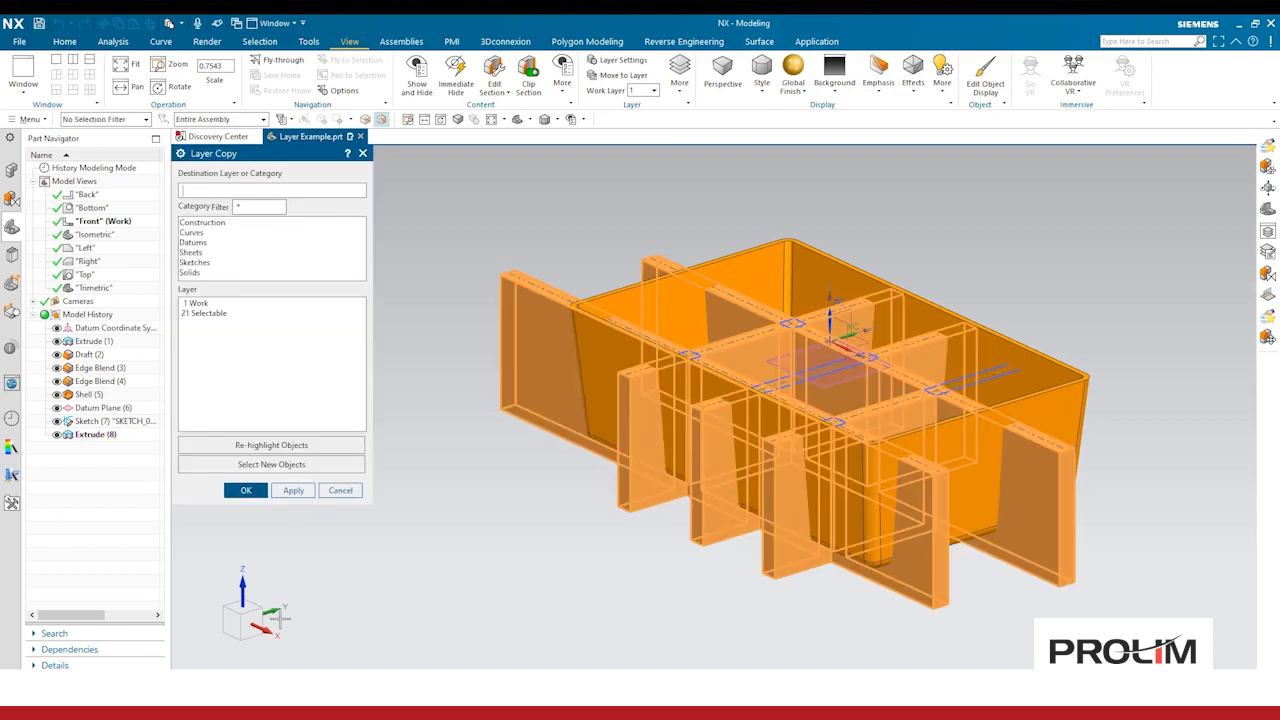
{"action": "left_click", "coordinate": [216, 315]}
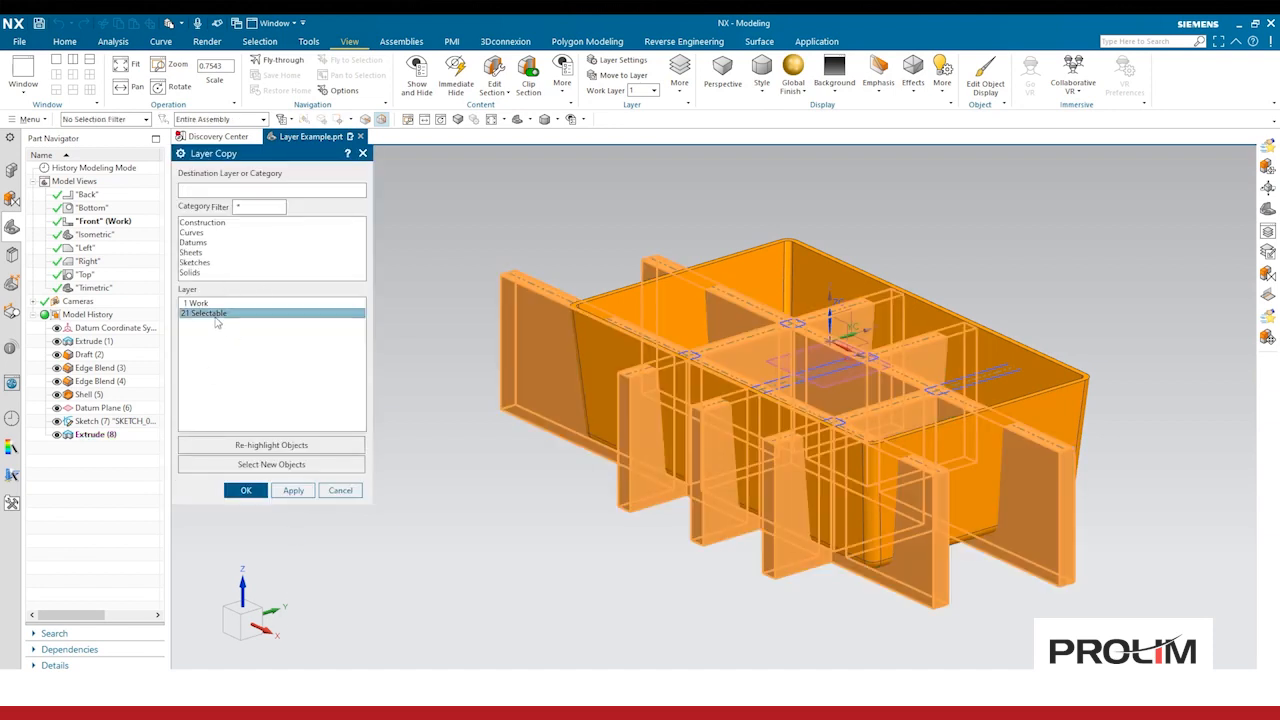
{"action": "left_click", "coordinate": [240, 492]}
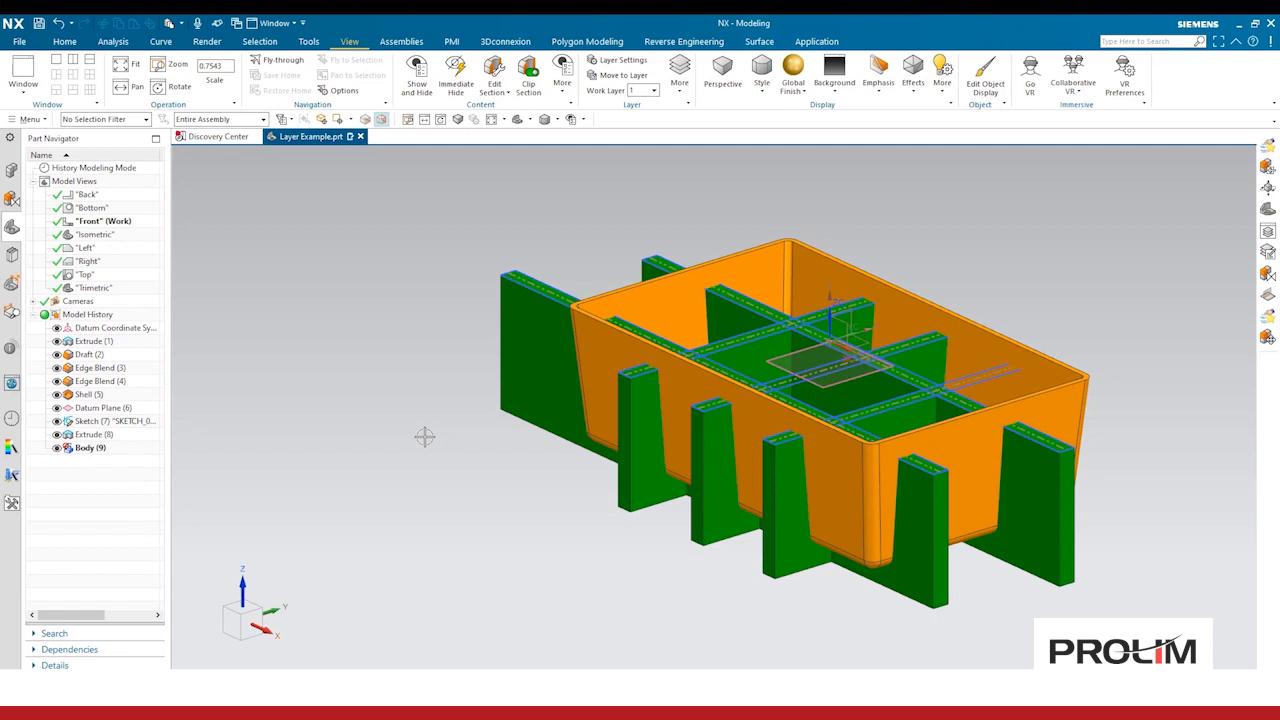
Step: Make layer 21 invisible in the Front view using Layer Visible in View
{"action": "left_click", "coordinate": [32, 119]}
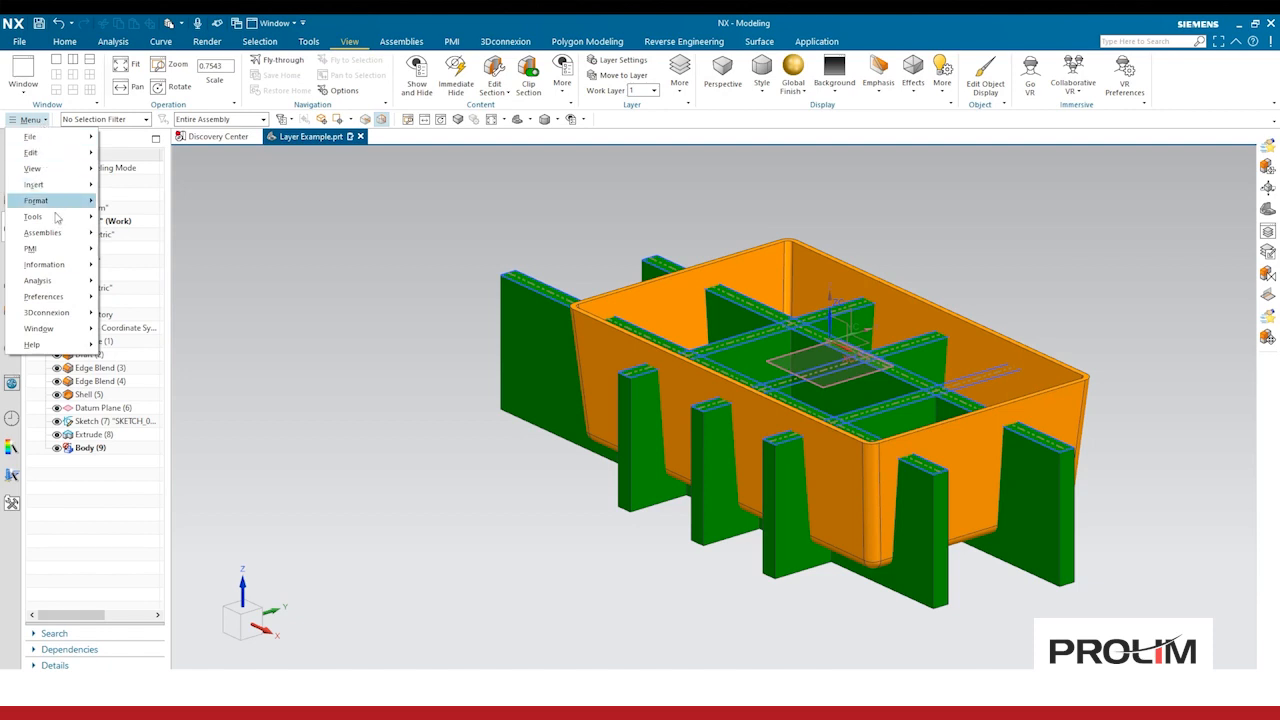
{"action": "mouse_move", "coordinate": [70, 207]}
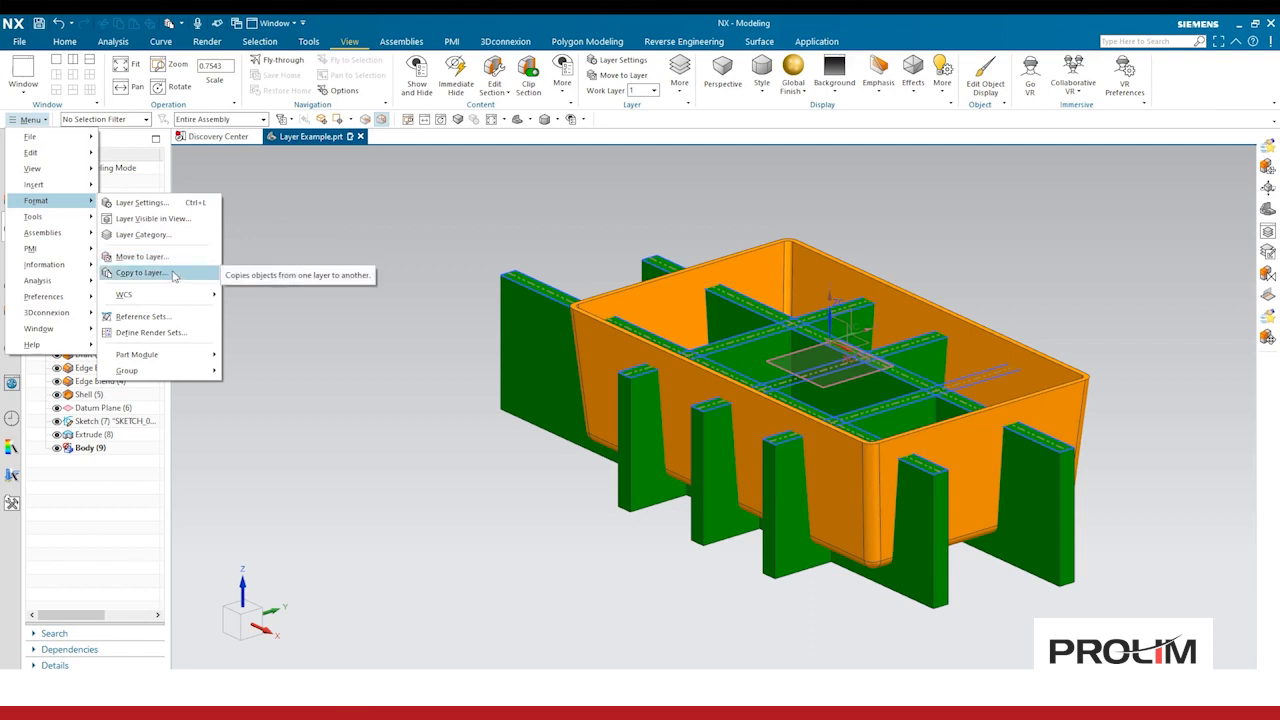
{"action": "left_click", "coordinate": [150, 219]}
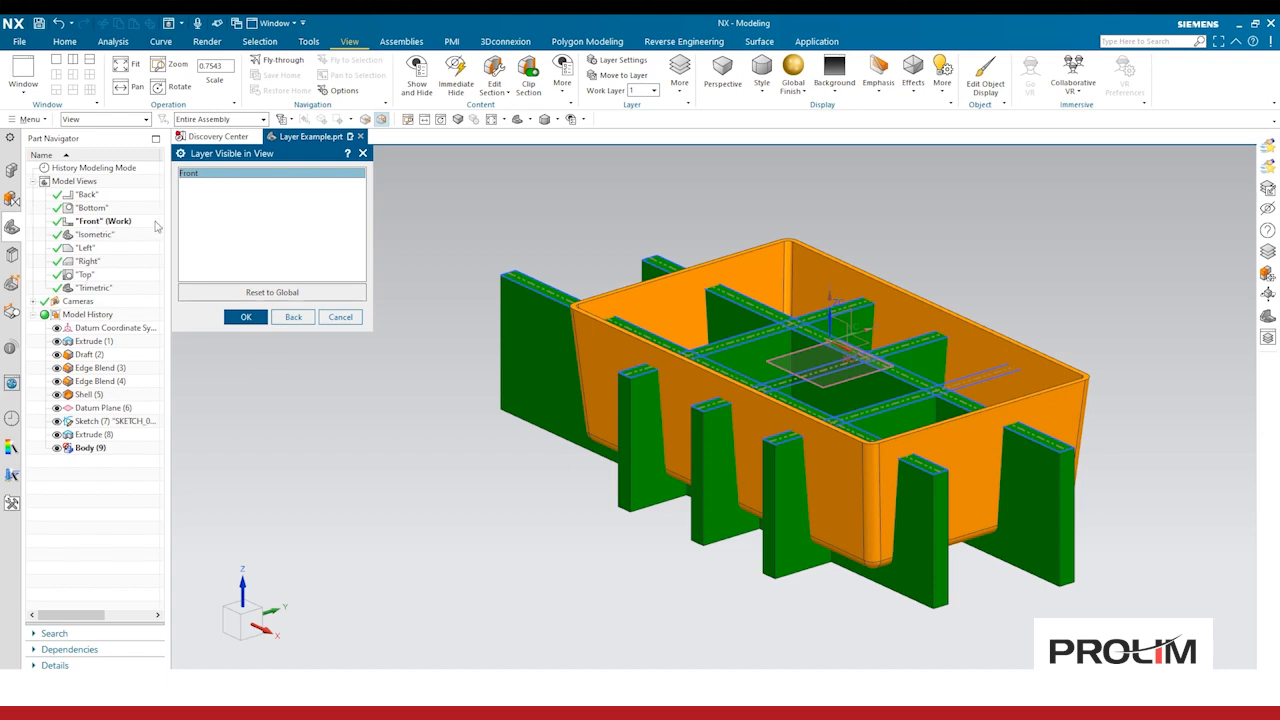
{"action": "left_click", "coordinate": [246, 317]}
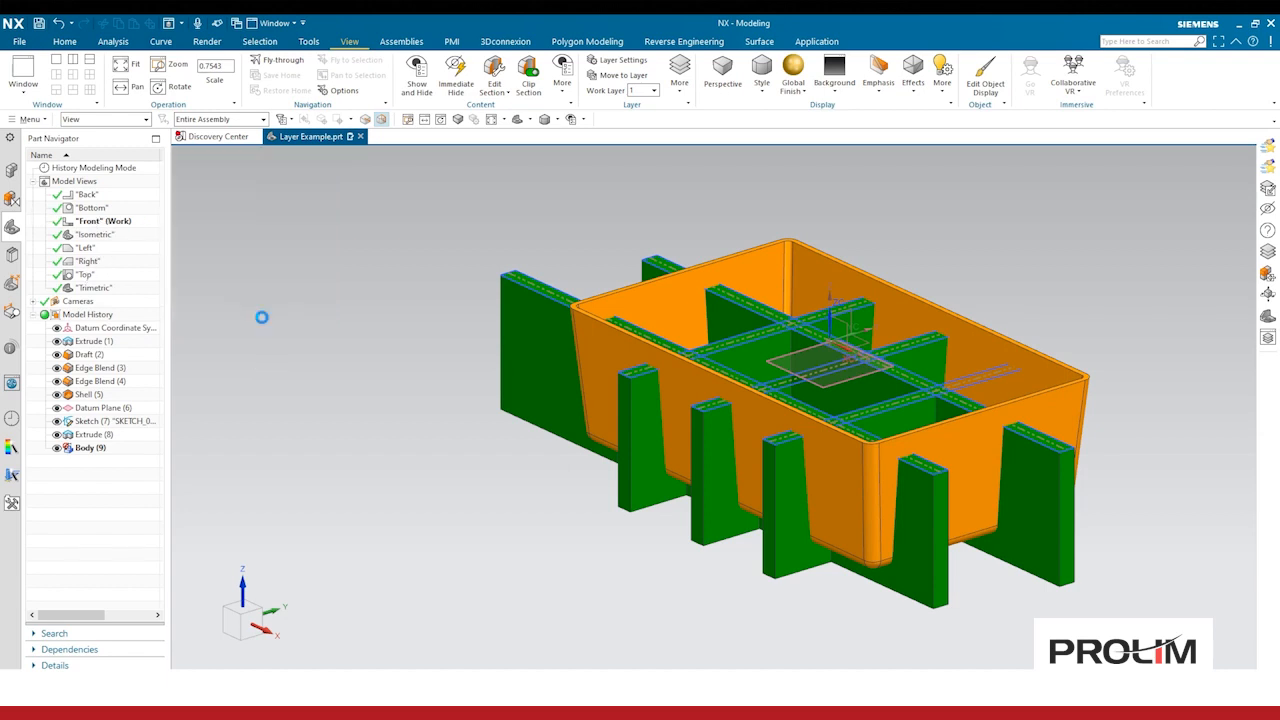
{"action": "scroll", "coordinate": [275, 350], "scroll_direction": "down", "scroll_amount": 6}
{"action": "scroll", "coordinate": [275, 350], "scroll_direction": "down", "scroll_amount": 20}
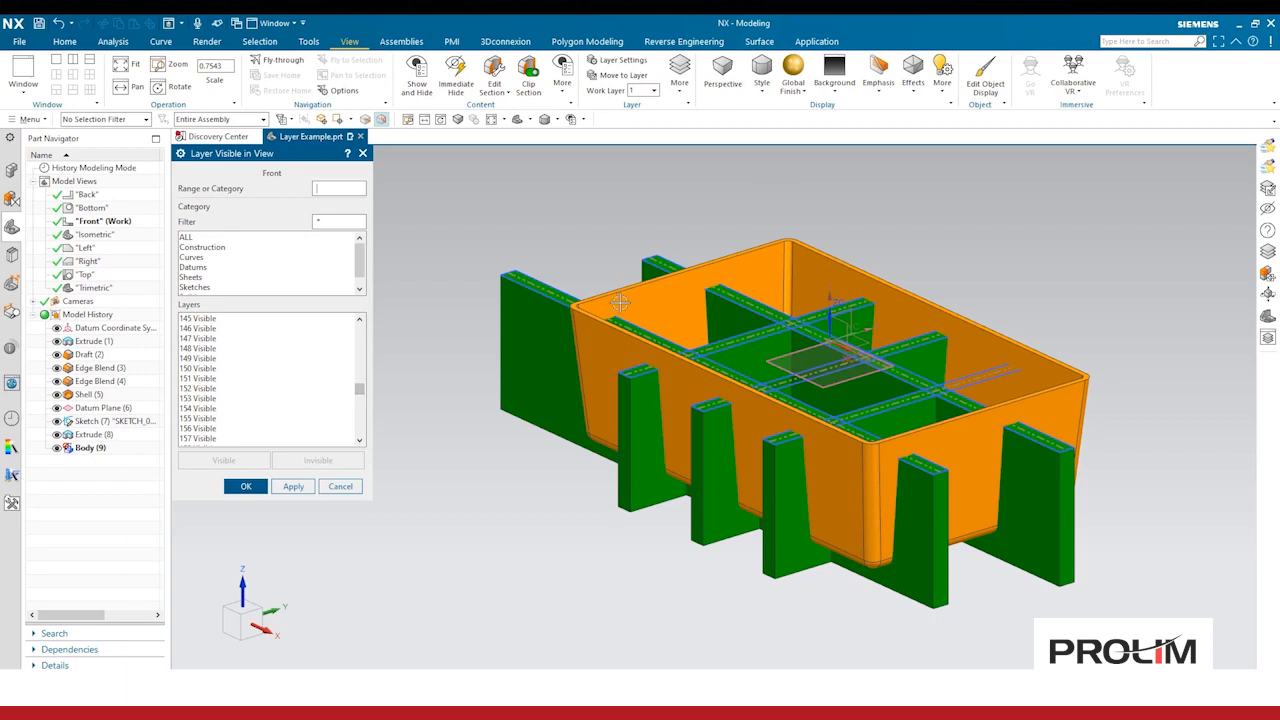
{"action": "left_click_drag", "start_coordinate": [361, 387], "coordinate": [351, 334]}
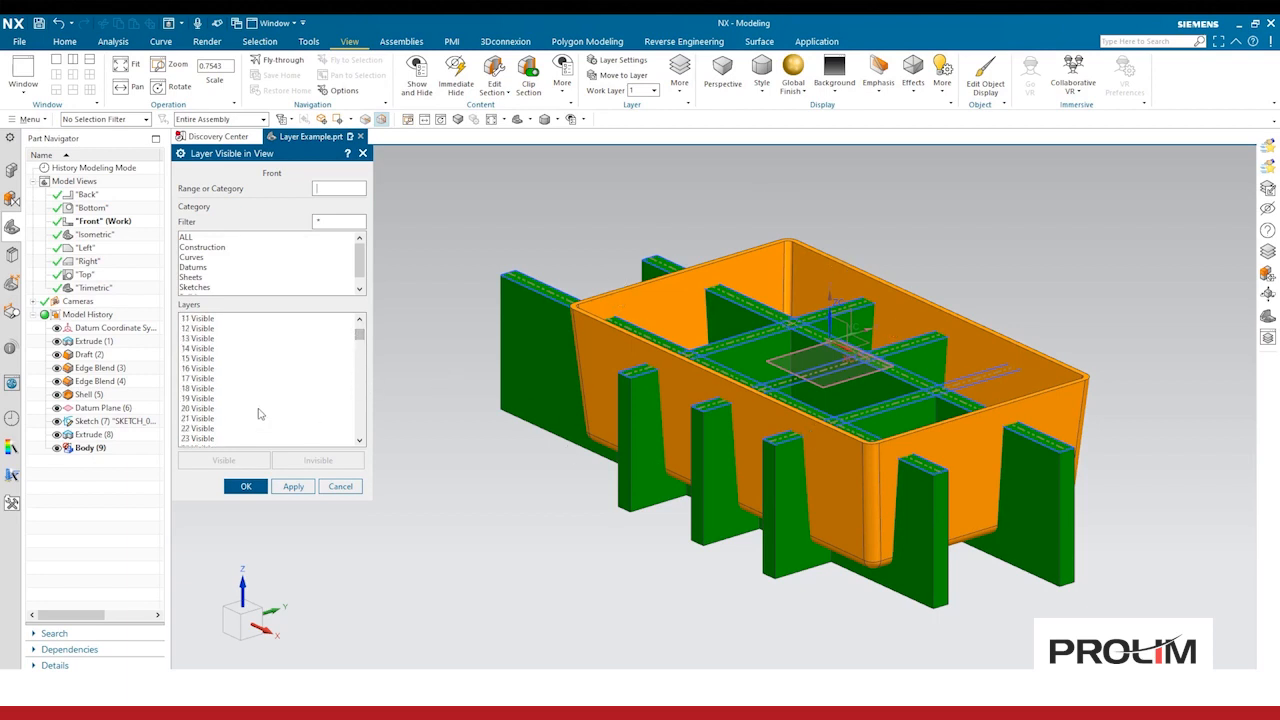
{"action": "left_click", "coordinate": [194, 420]}
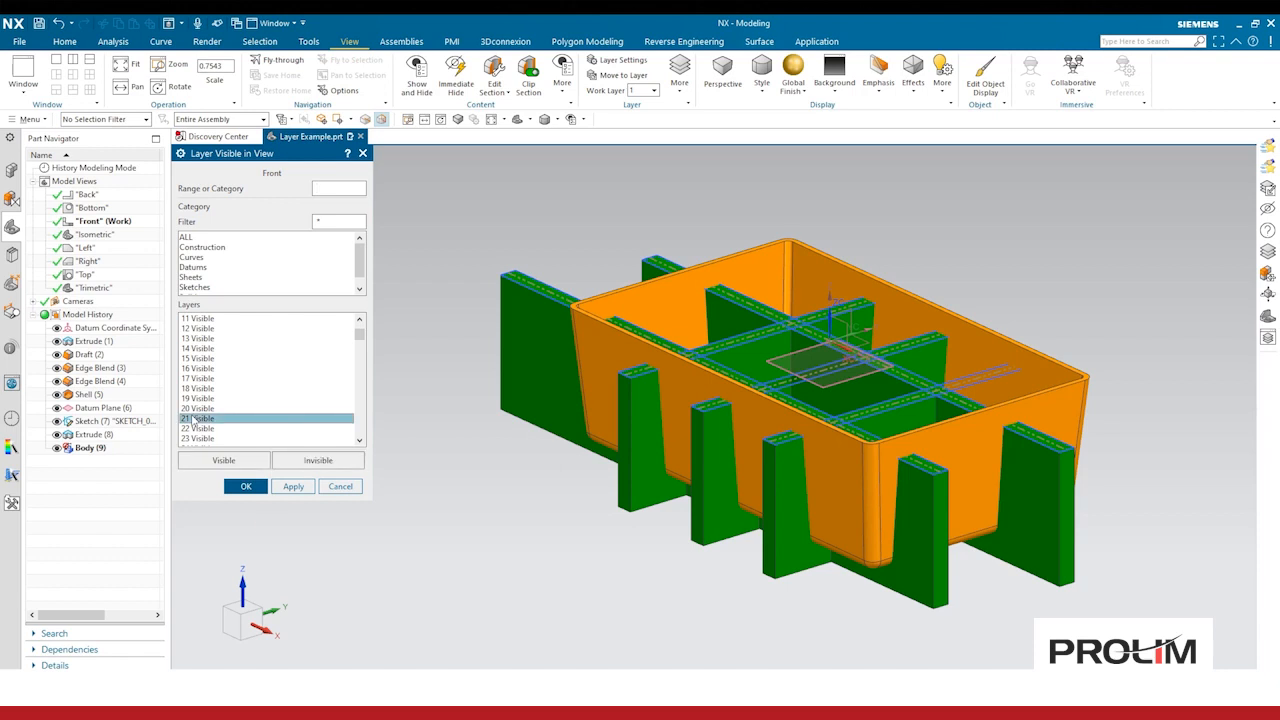
{"action": "left_click", "coordinate": [318, 461]}
{"action": "left_click", "coordinate": [245, 486]}
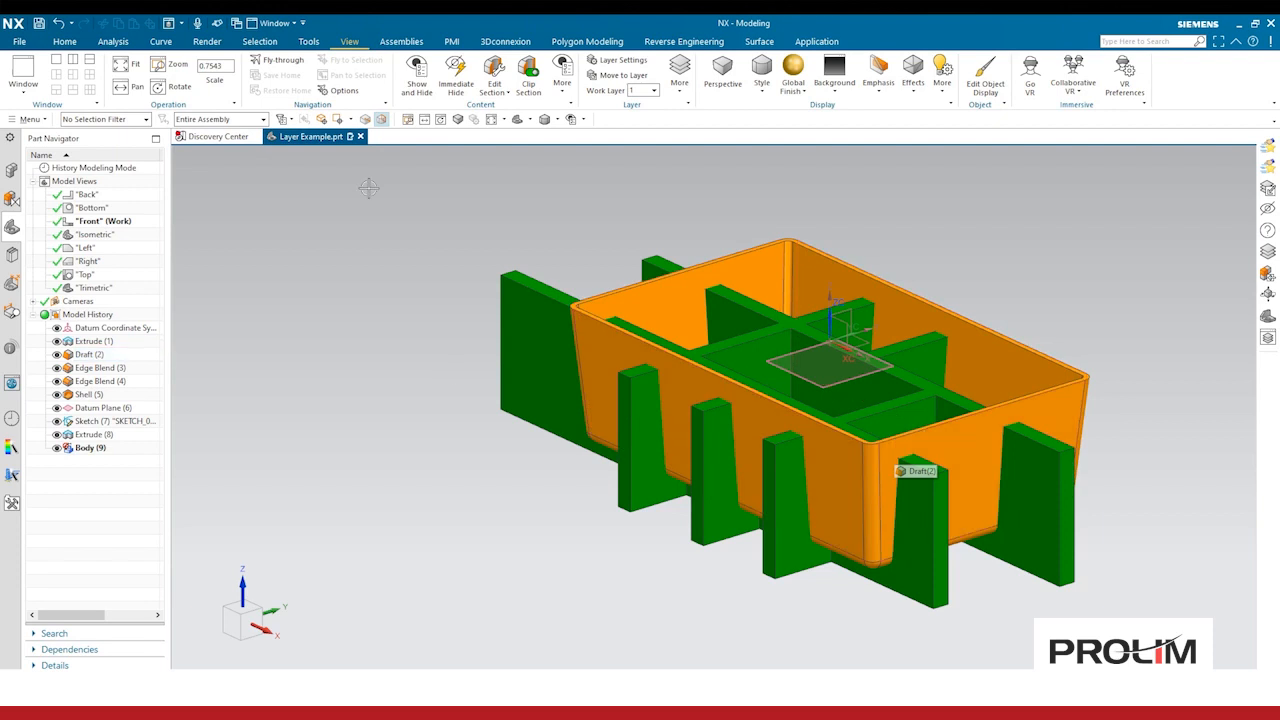
Step: Compare the Front and Isometric views to check how layer 21 displays in each view
{"action": "left_click", "coordinate": [417, 82]}
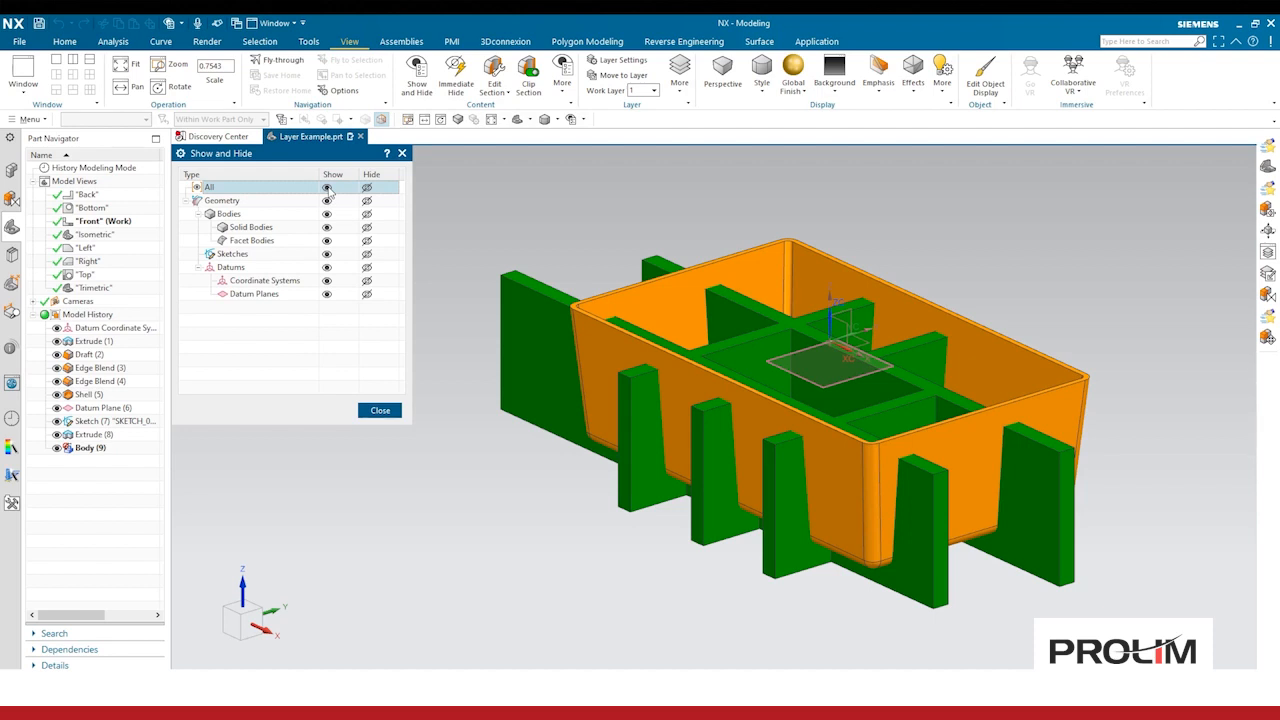
{"action": "left_click", "coordinate": [394, 414]}
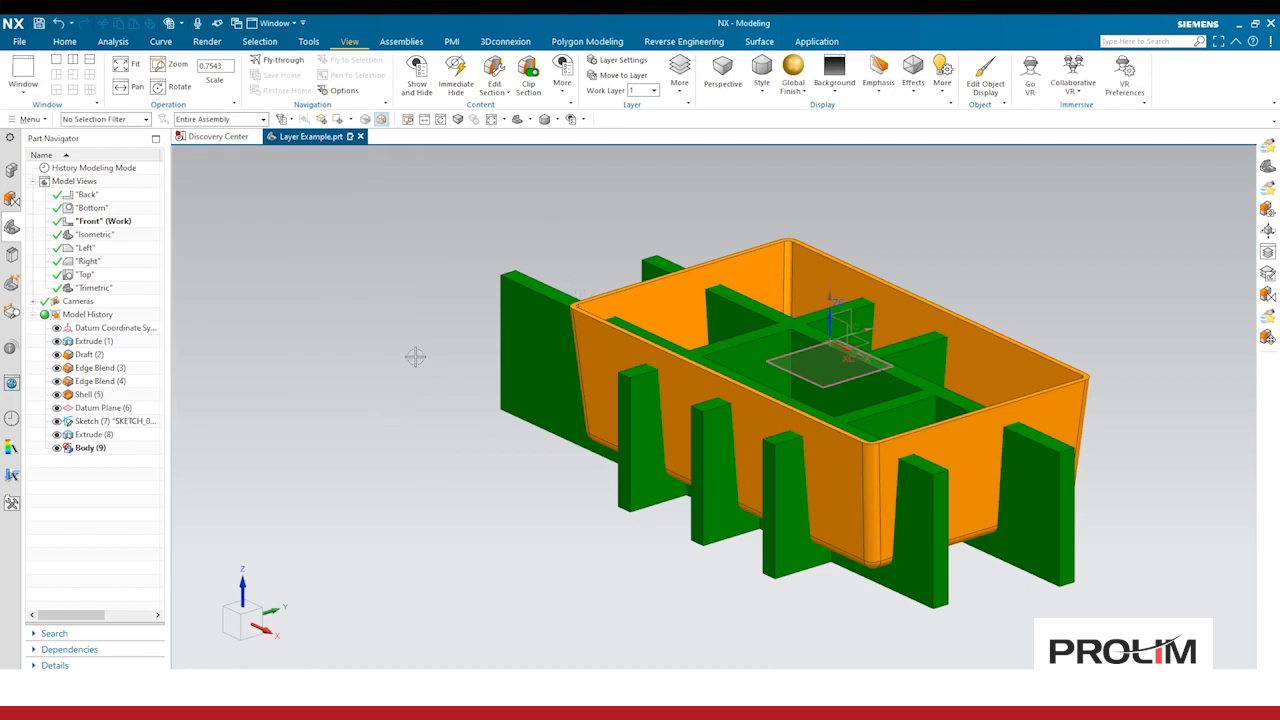
{"action": "double_click", "coordinate": [105, 236]}
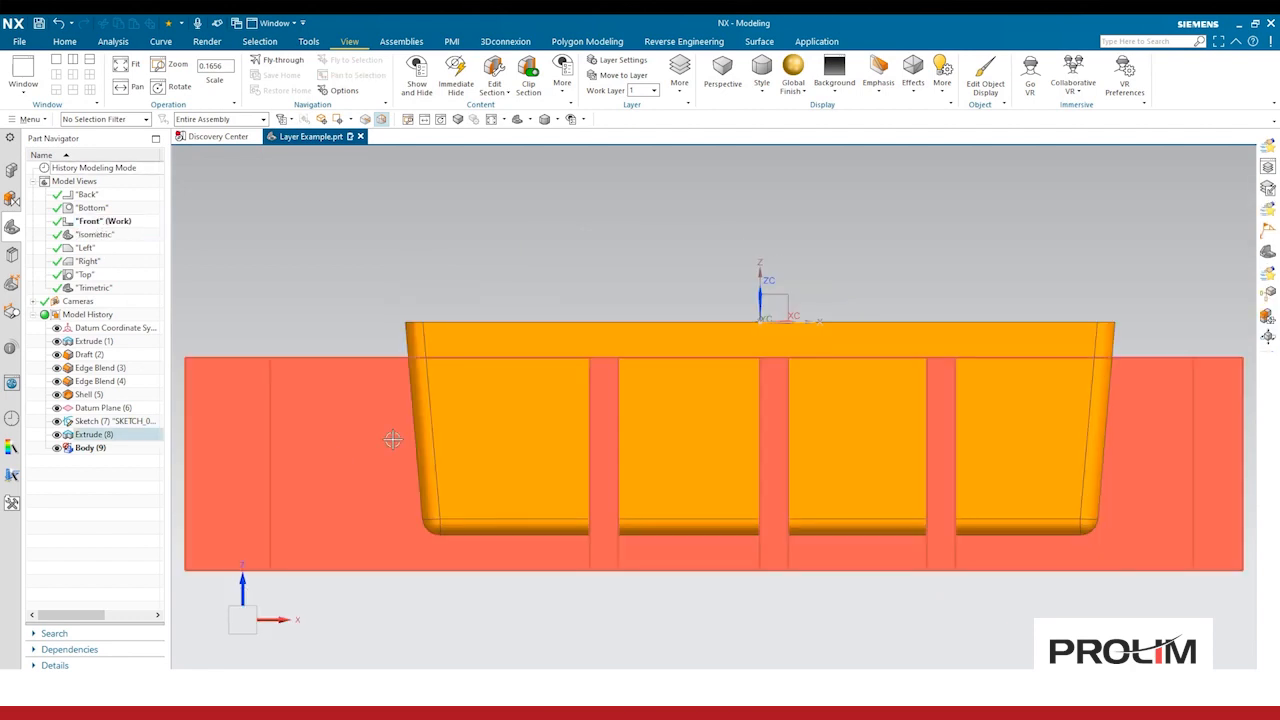
{"action": "scroll", "coordinate": [429, 420], "scroll_direction": "down", "scroll_amount": 3}
{"action": "middle_click_drag", "start_coordinate": [429, 420], "coordinate": [393, 431]}
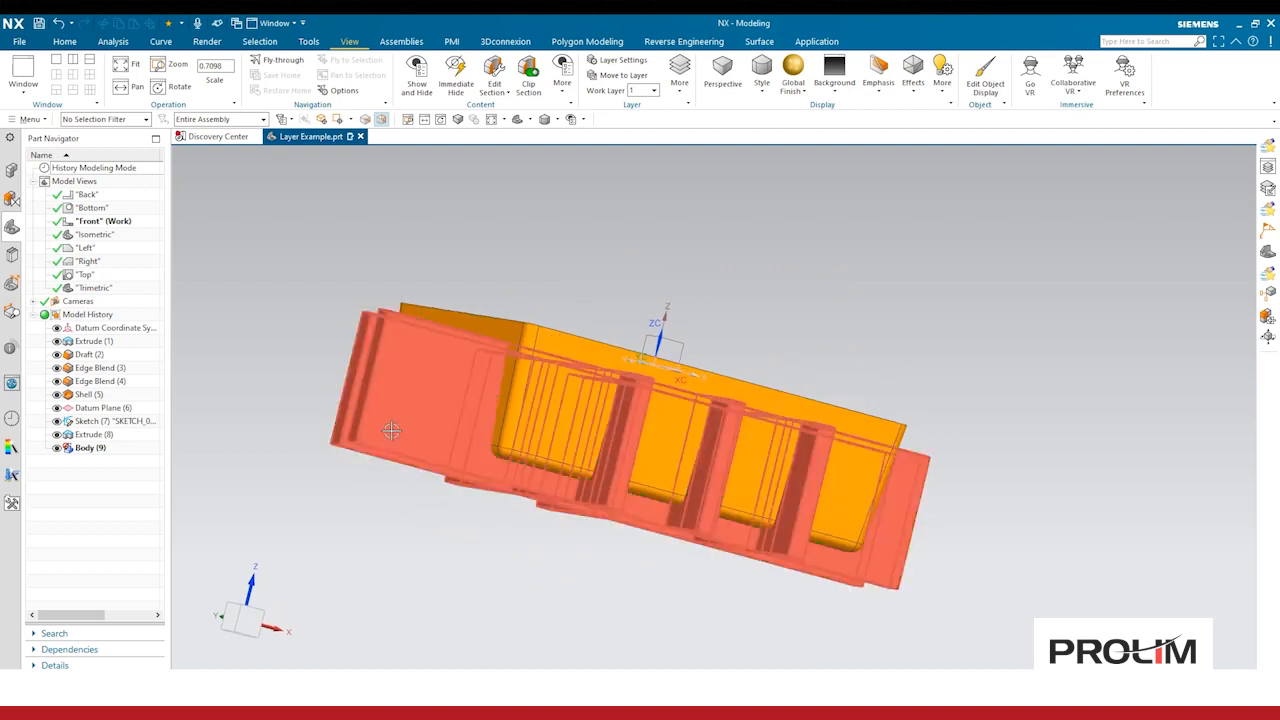
{"action": "double_click", "coordinate": [95, 233]}
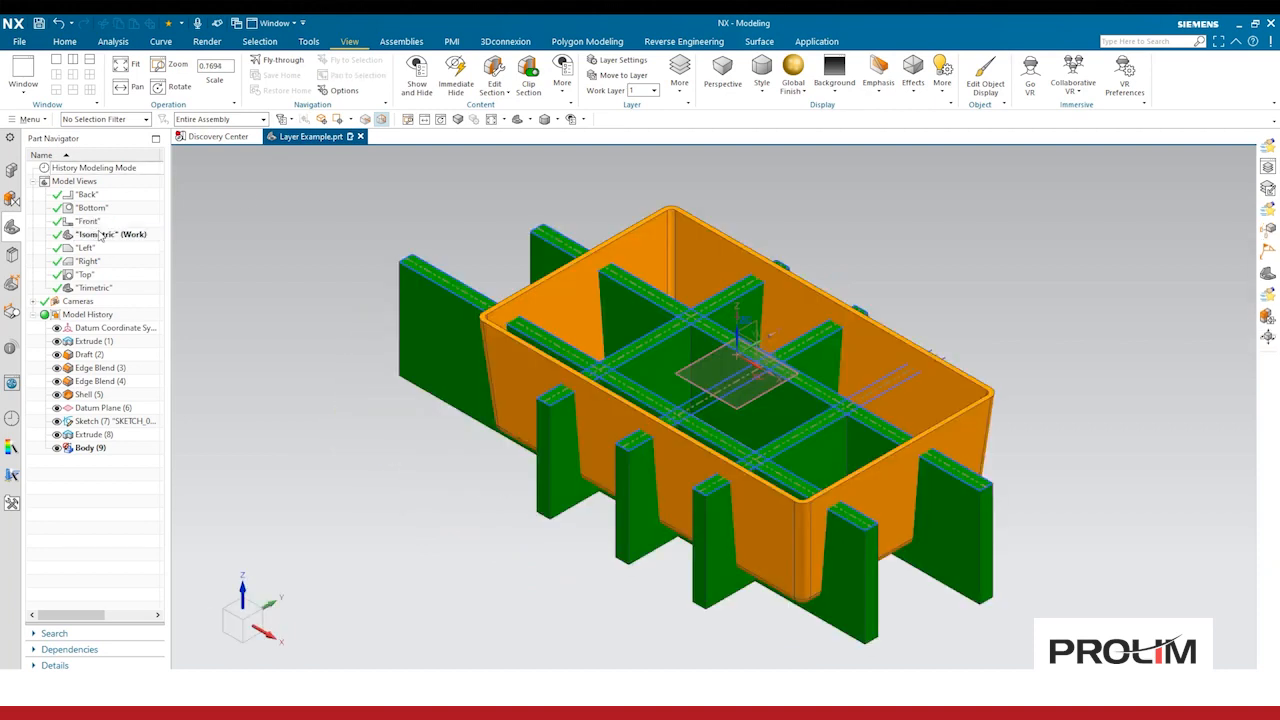
{"action": "double_click", "coordinate": [100, 221]}
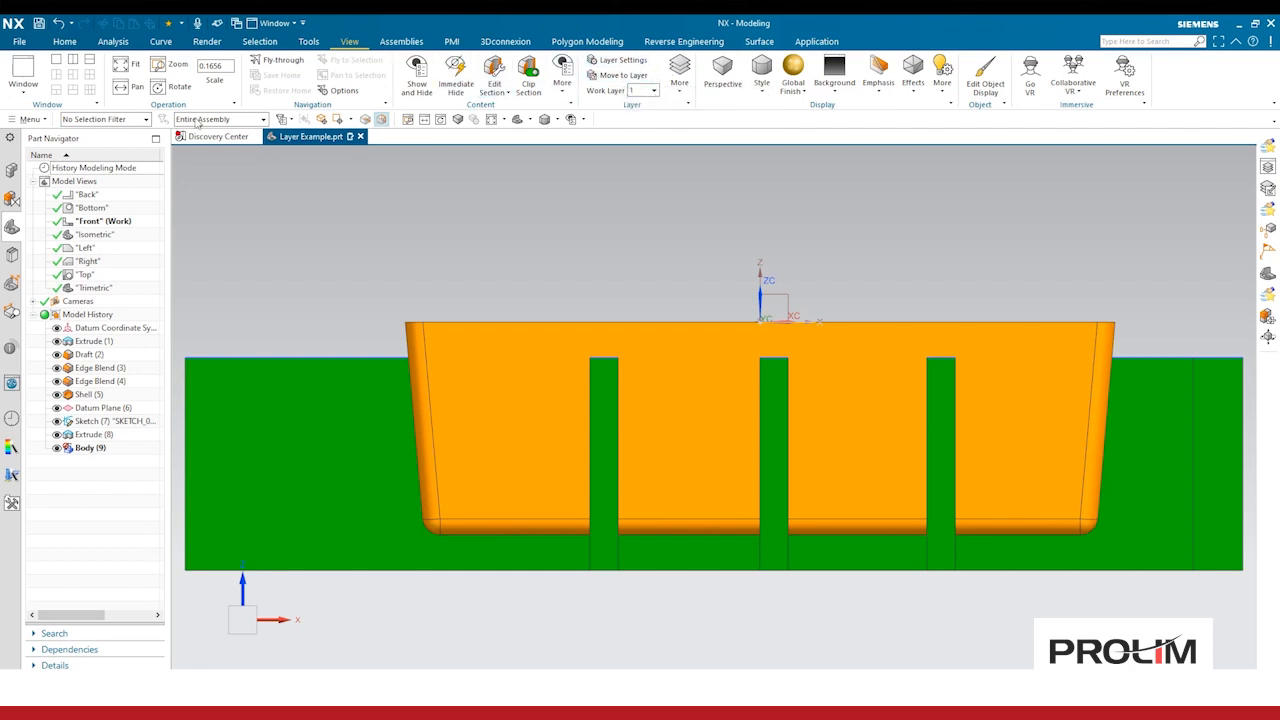
Step: Make layer 21 visible again in the Front view using Layer Visible in View
{"action": "left_click", "coordinate": [28, 119]}
{"action": "mouse_move", "coordinate": [63, 210]}
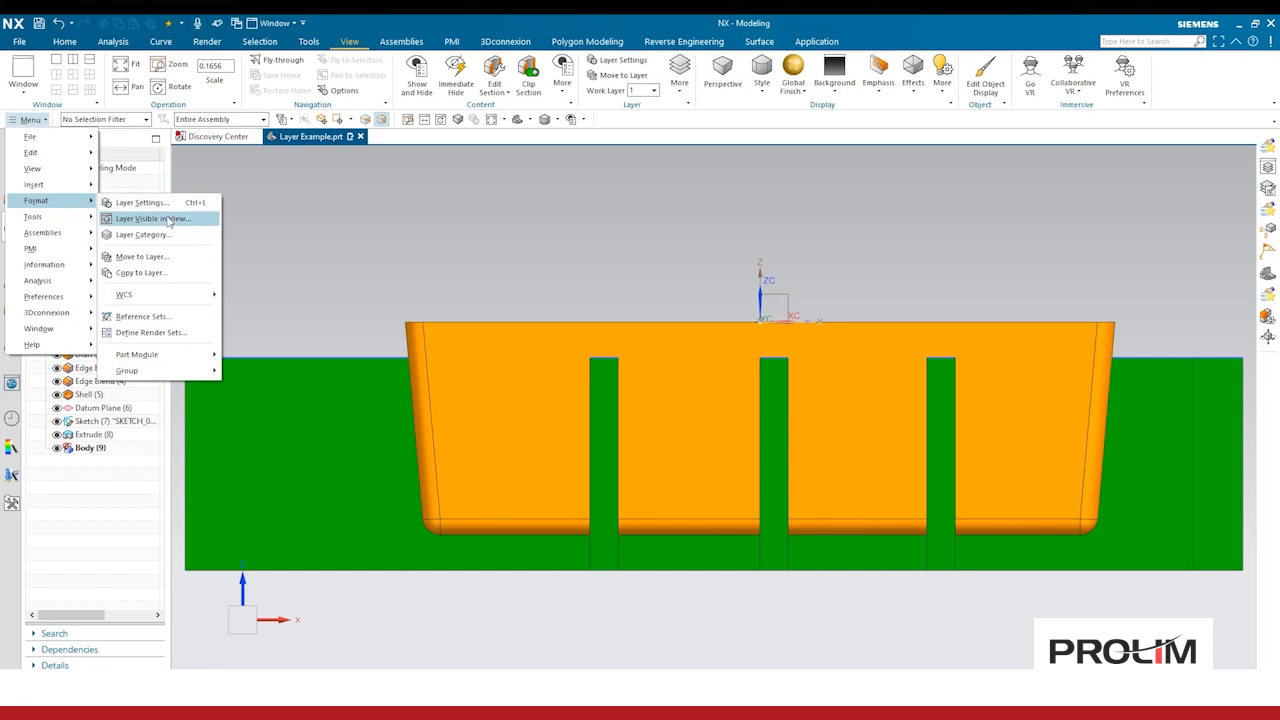
{"action": "left_click", "coordinate": [168, 216]}
{"action": "left_click", "coordinate": [248, 317]}
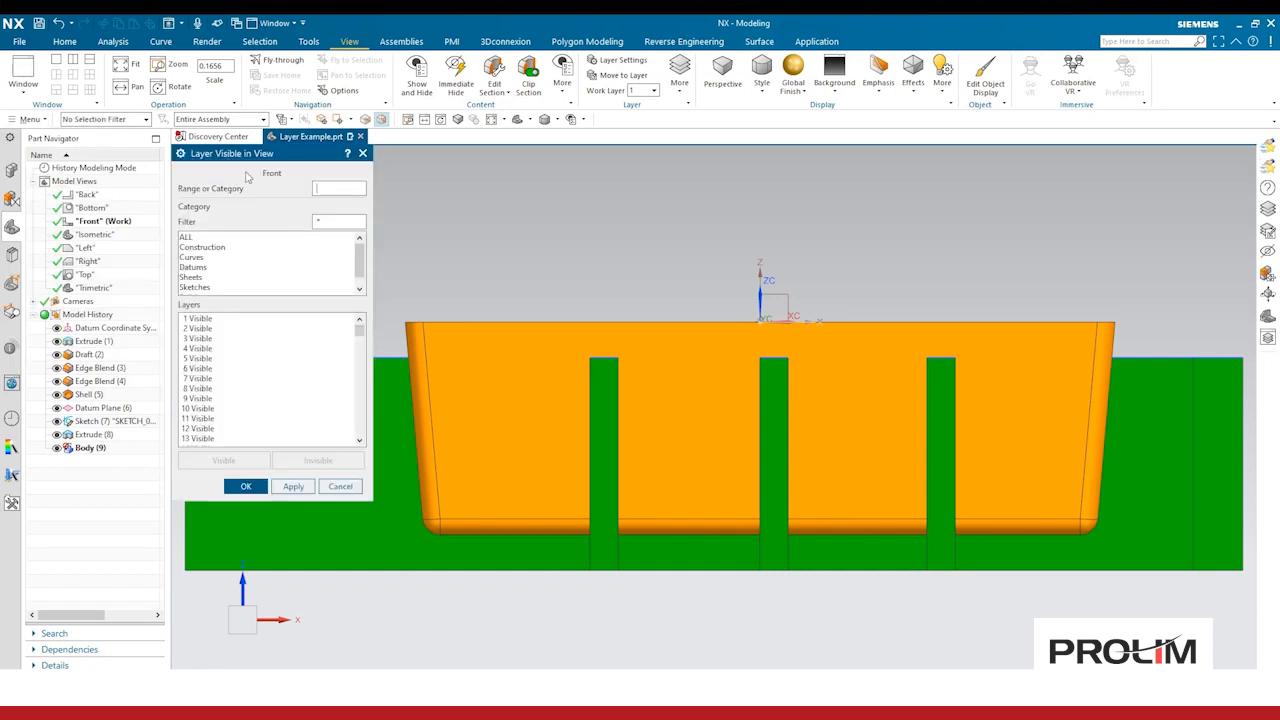
{"action": "scroll", "coordinate": [205, 390], "scroll_direction": "down", "scroll_amount": 3}
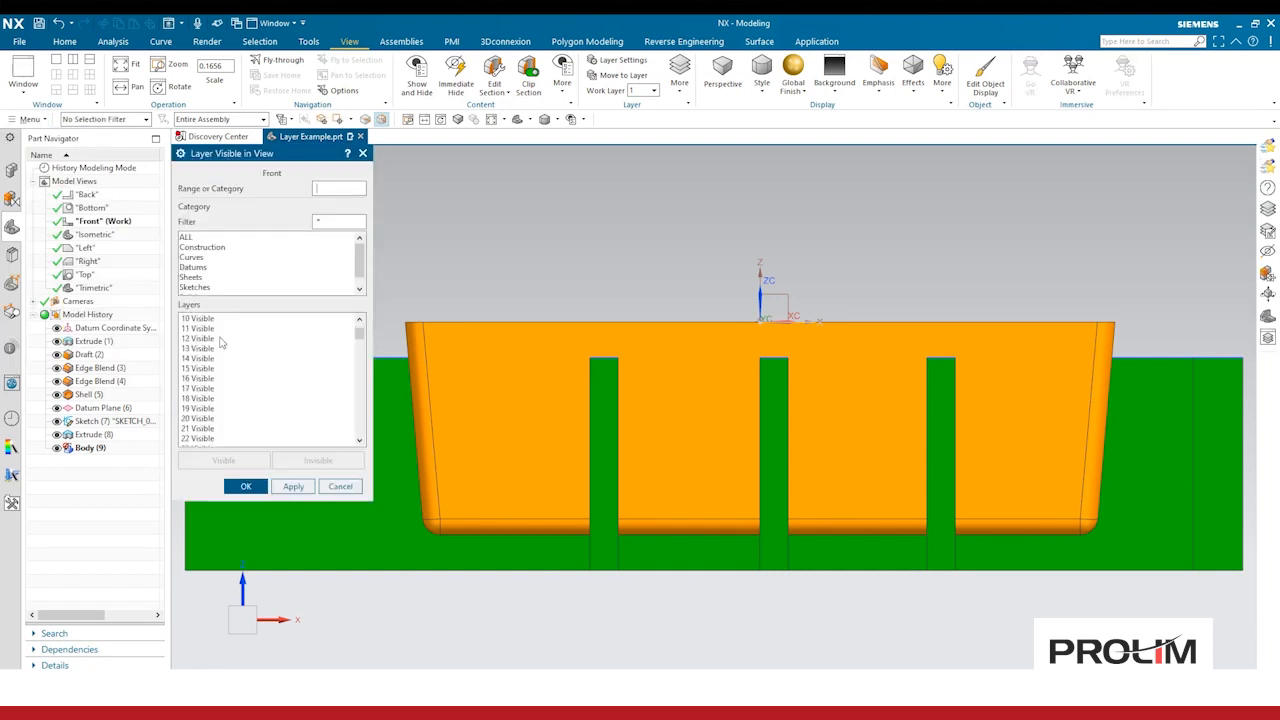
{"action": "left_click", "coordinate": [210, 429]}
{"action": "left_click", "coordinate": [298, 462]}
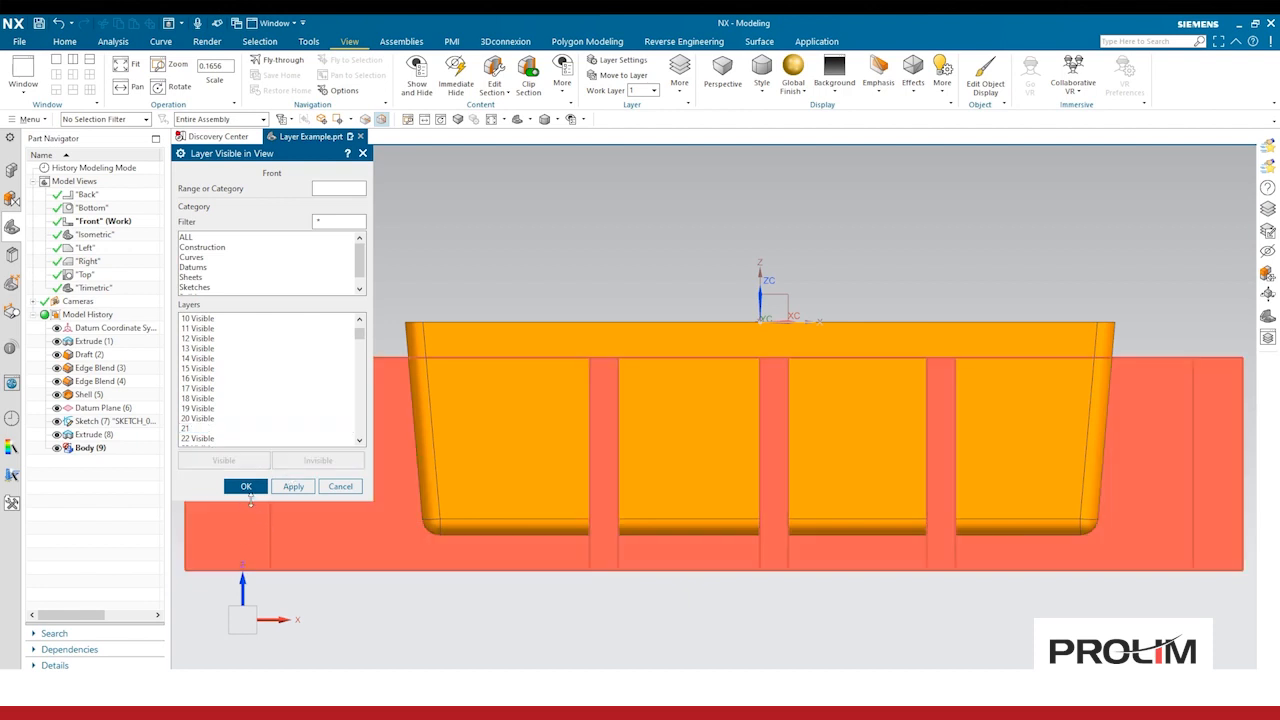
{"action": "left_click", "coordinate": [246, 486]}
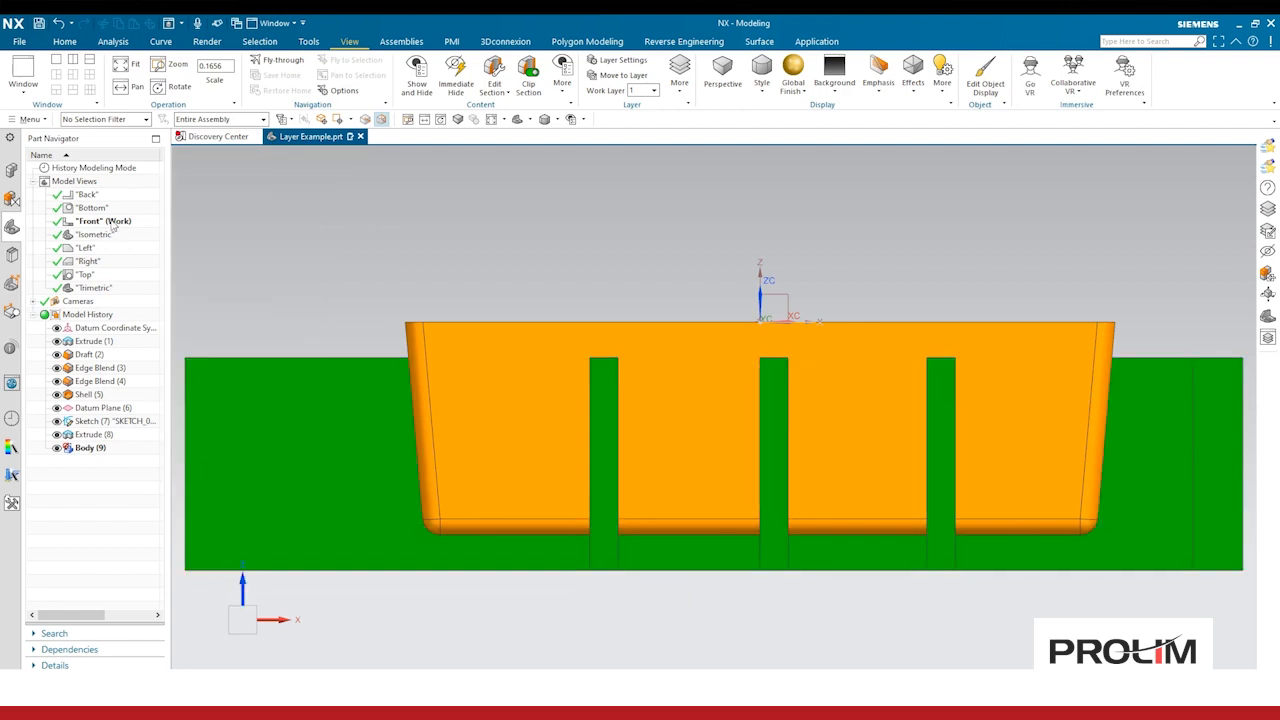
Step: Switch between the Front and Isometric views and rotate the model to inspect layer visibility
{"action": "right_click", "coordinate": [114, 226]}
{"action": "left_click", "coordinate": [140, 230]}
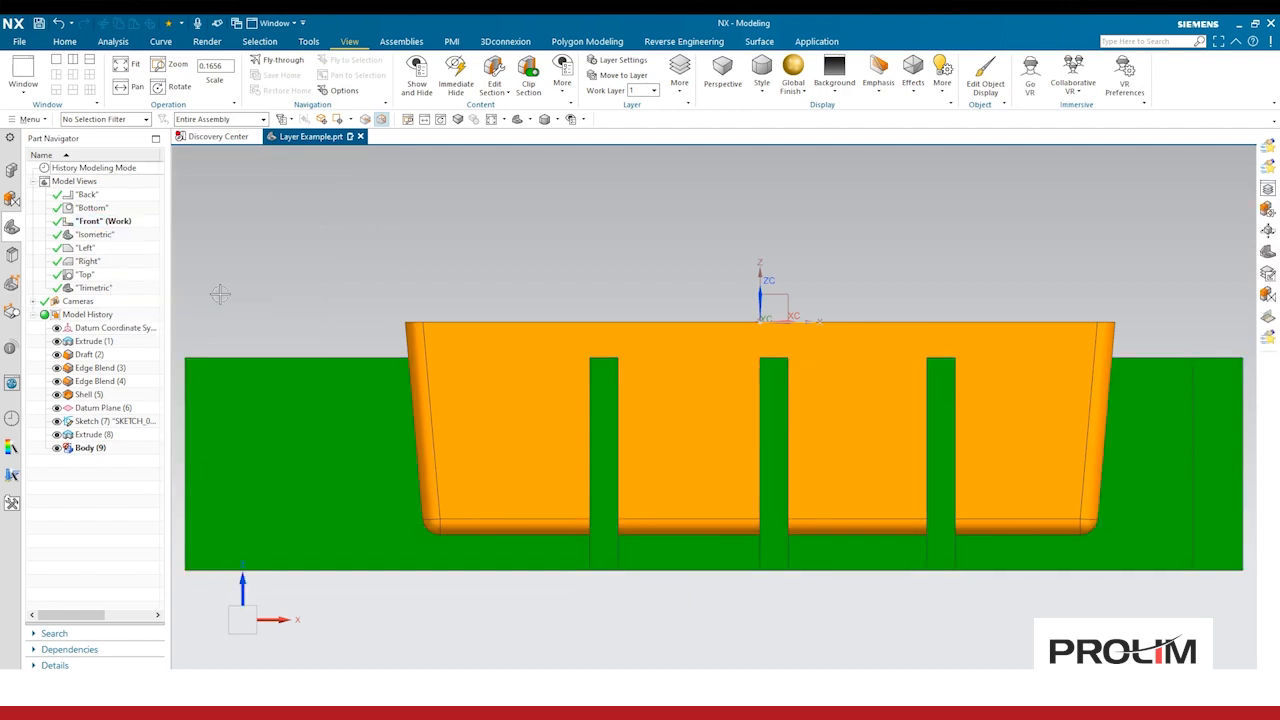
{"action": "middle_click_drag", "start_coordinate": [463, 266], "coordinate": [497, 286]}
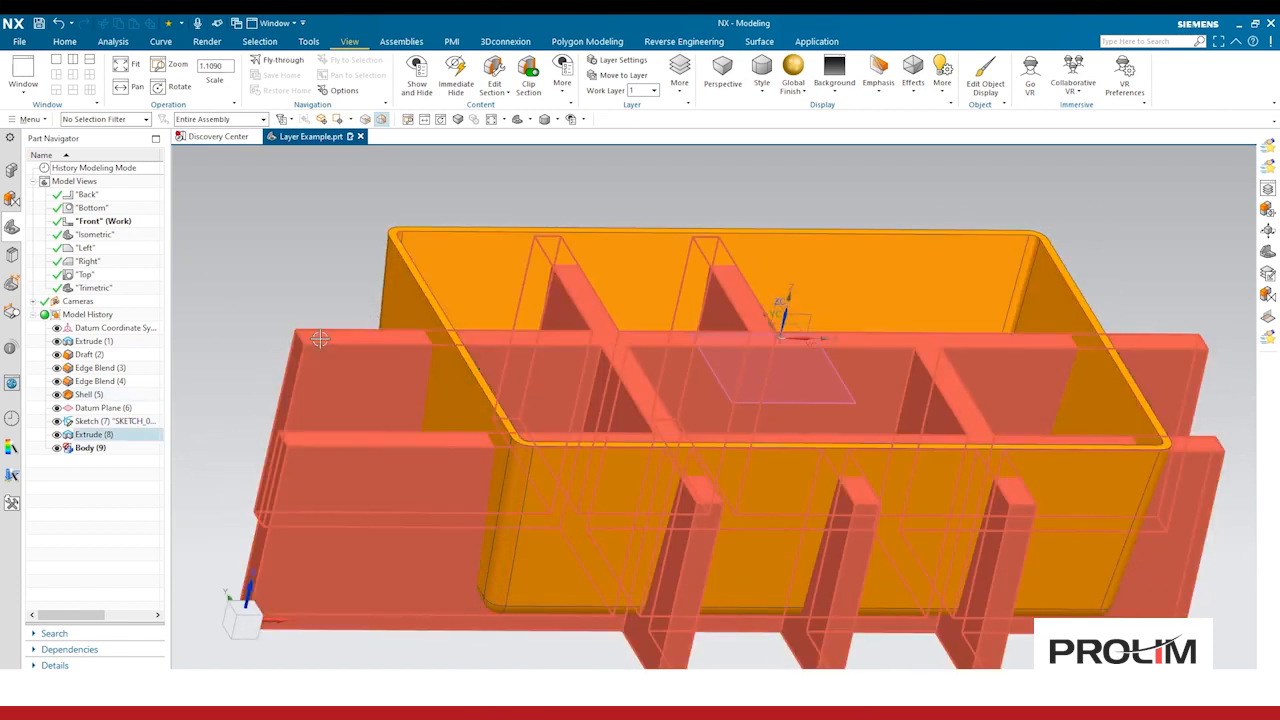
{"action": "double_click", "coordinate": [100, 234]}
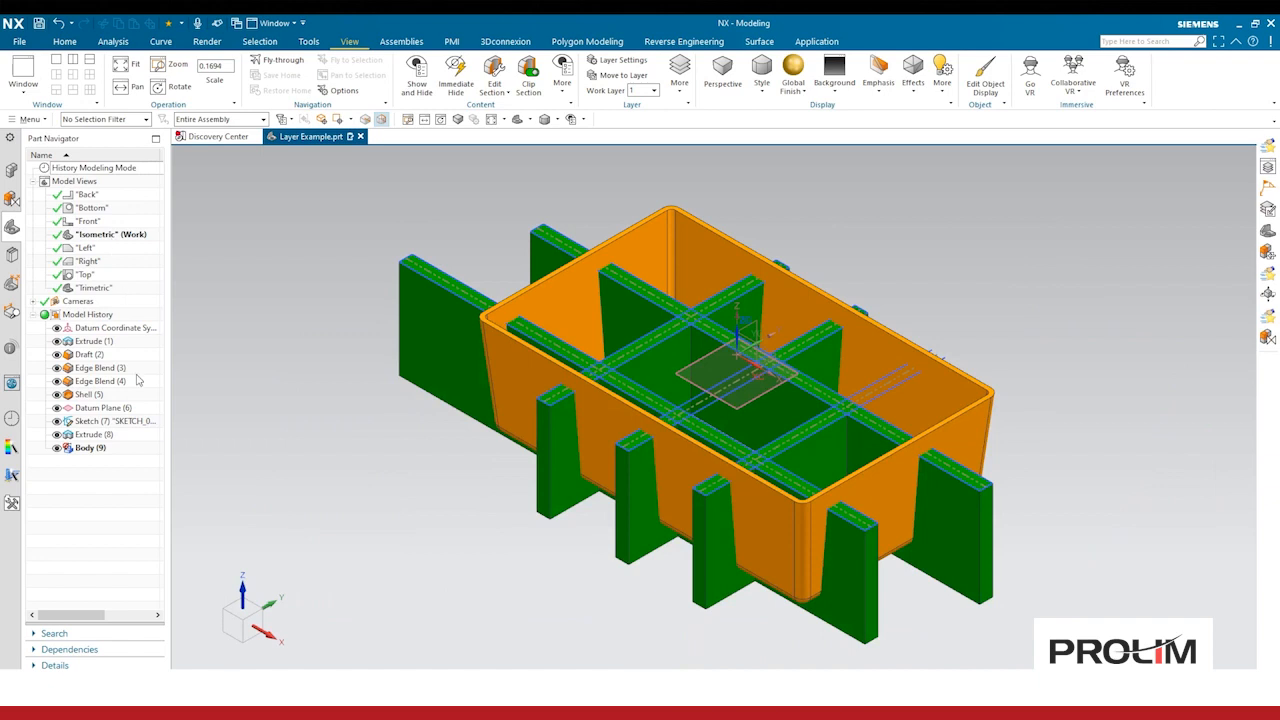
{"action": "double_click", "coordinate": [88, 221]}
{"action": "scroll", "coordinate": [429, 360], "scroll_direction": "up", "scroll_amount": 5}
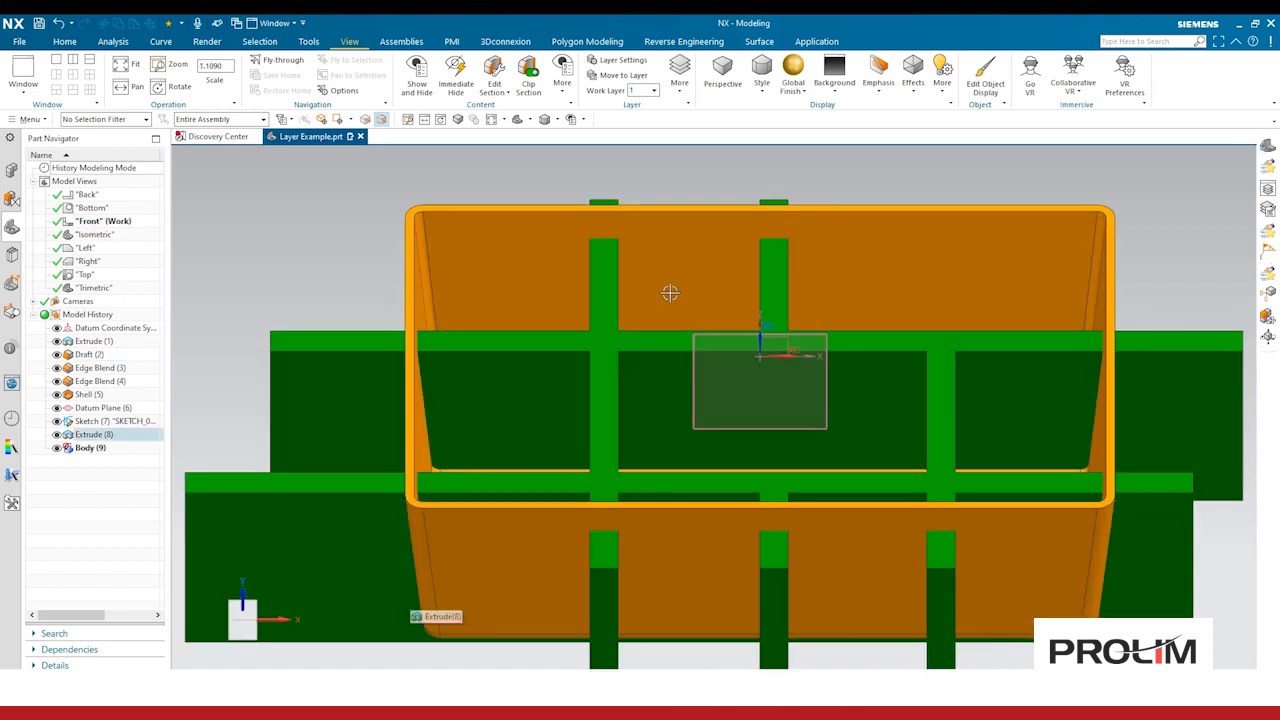
{"action": "double_click", "coordinate": [100, 234]}
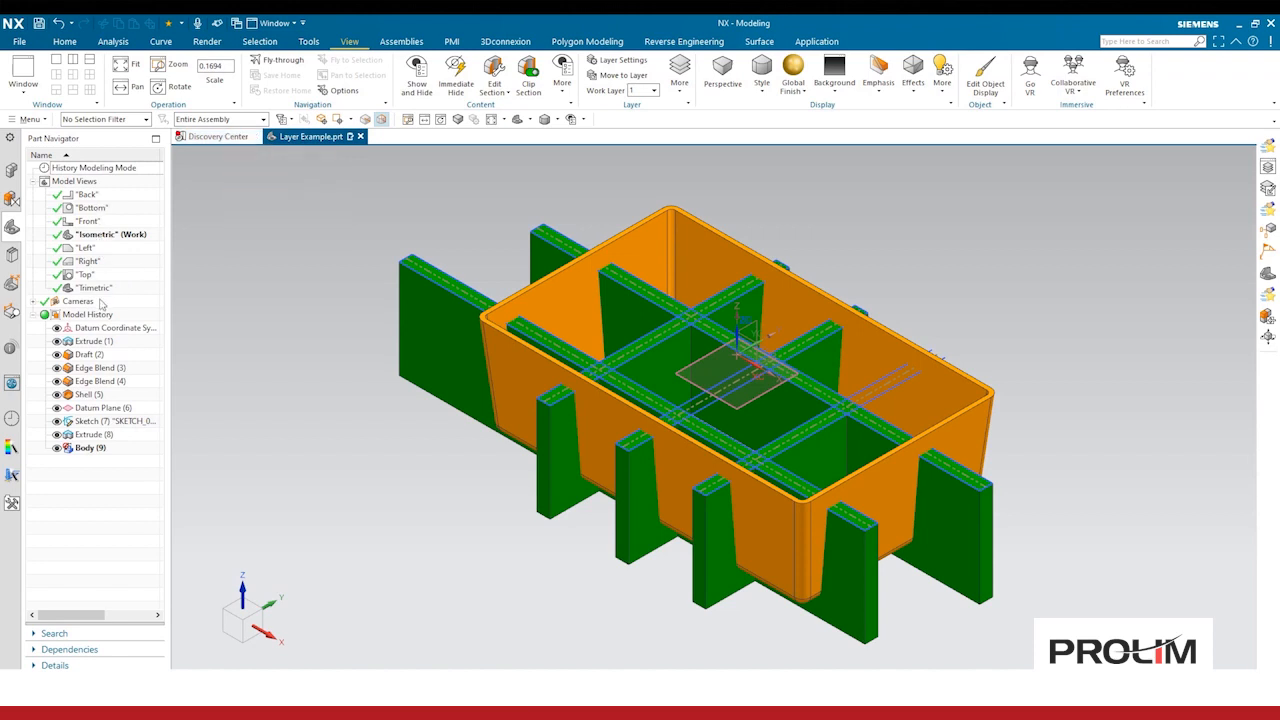
Step: Add a new model view and rename it Custom
{"action": "right_click", "coordinate": [87, 186]}
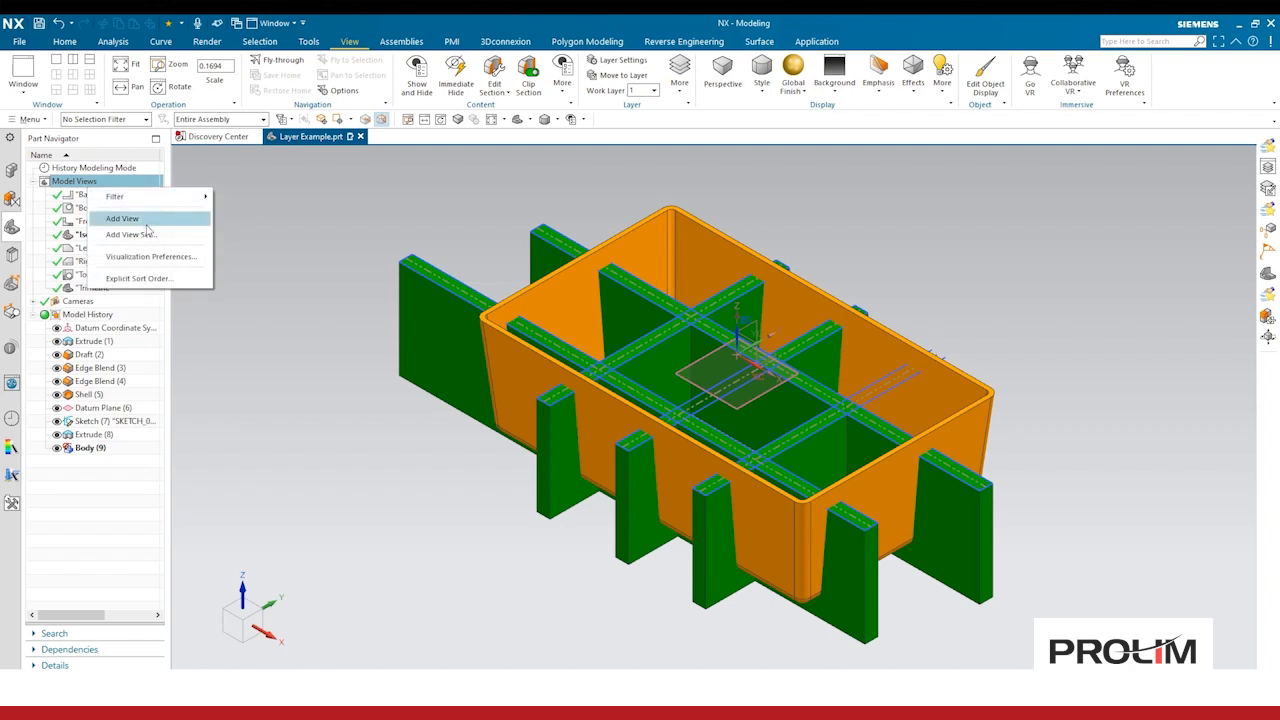
{"action": "left_click", "coordinate": [122, 218]}
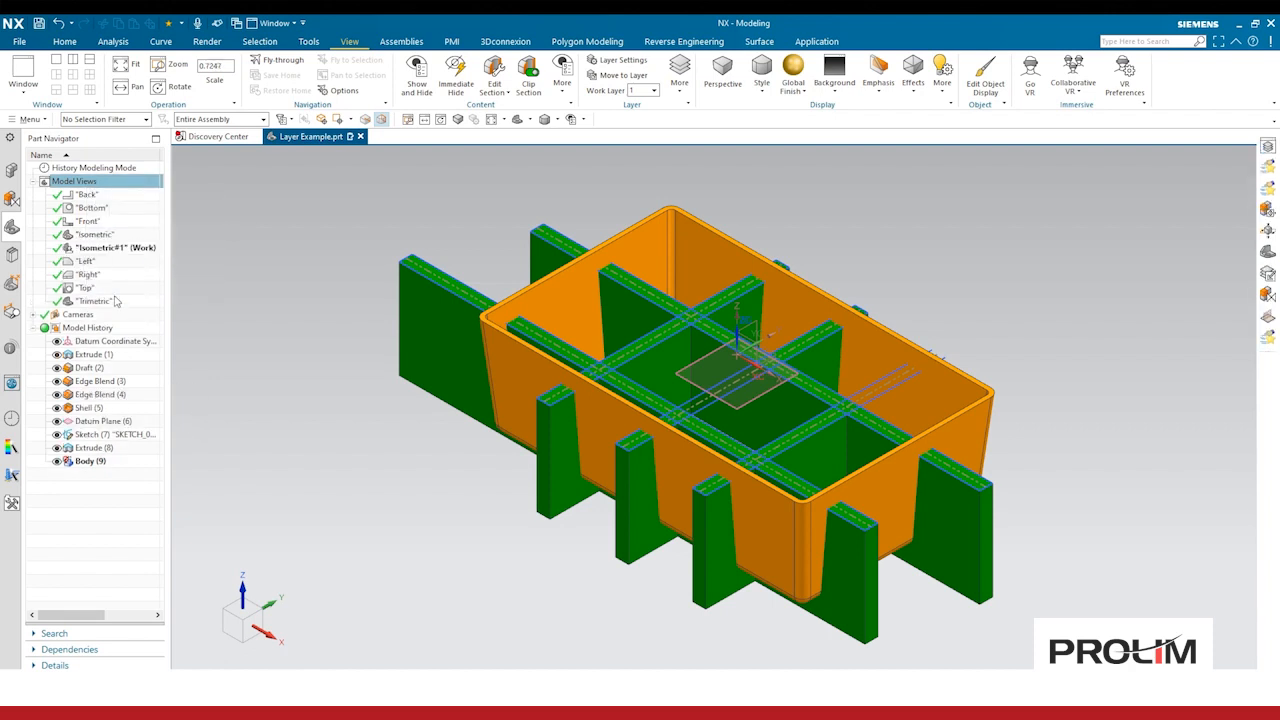
{"action": "right_click", "coordinate": [125, 255]}
{"action": "right_click", "coordinate": [125, 255]}
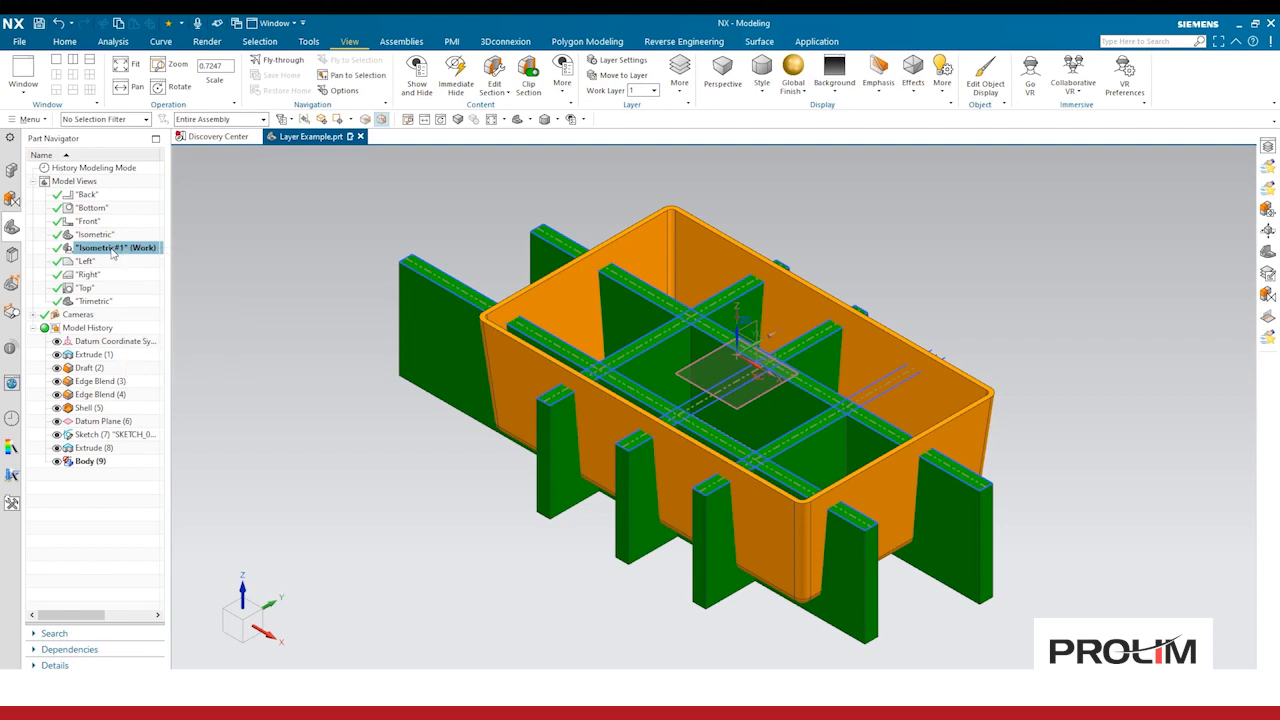
{"action": "left_click", "coordinate": [154, 343]}
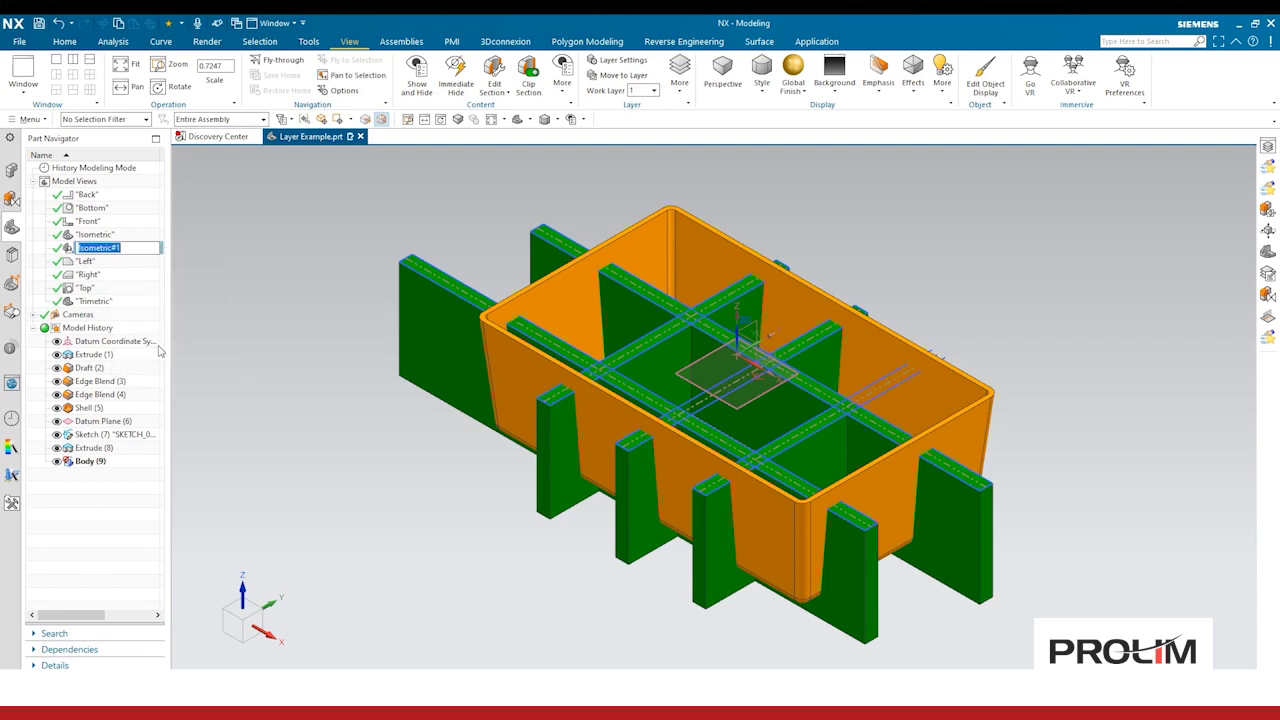
{"action": "type", "text": "Customer"}
{"action": "key", "text": "Return"}
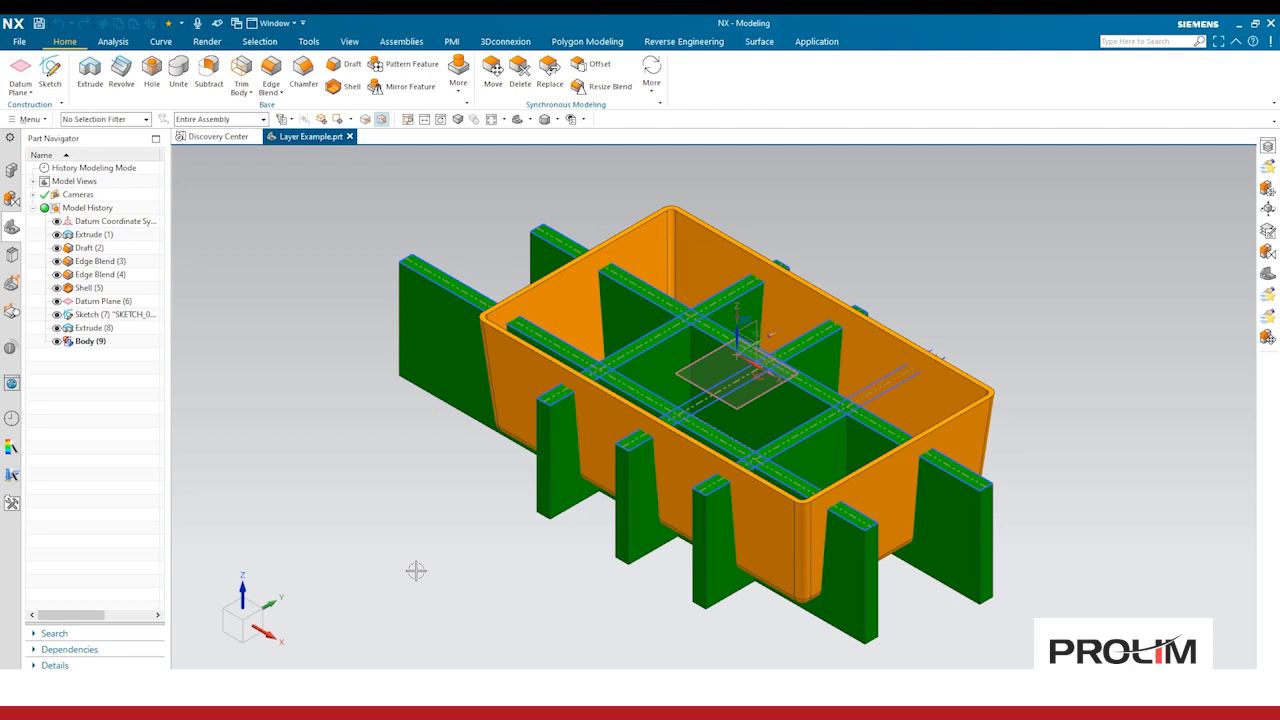
Step: Make layer 21 invisible in the Custom view using Layer Visible in View, then save the Custom view
{"action": "left_click", "coordinate": [32, 181]}
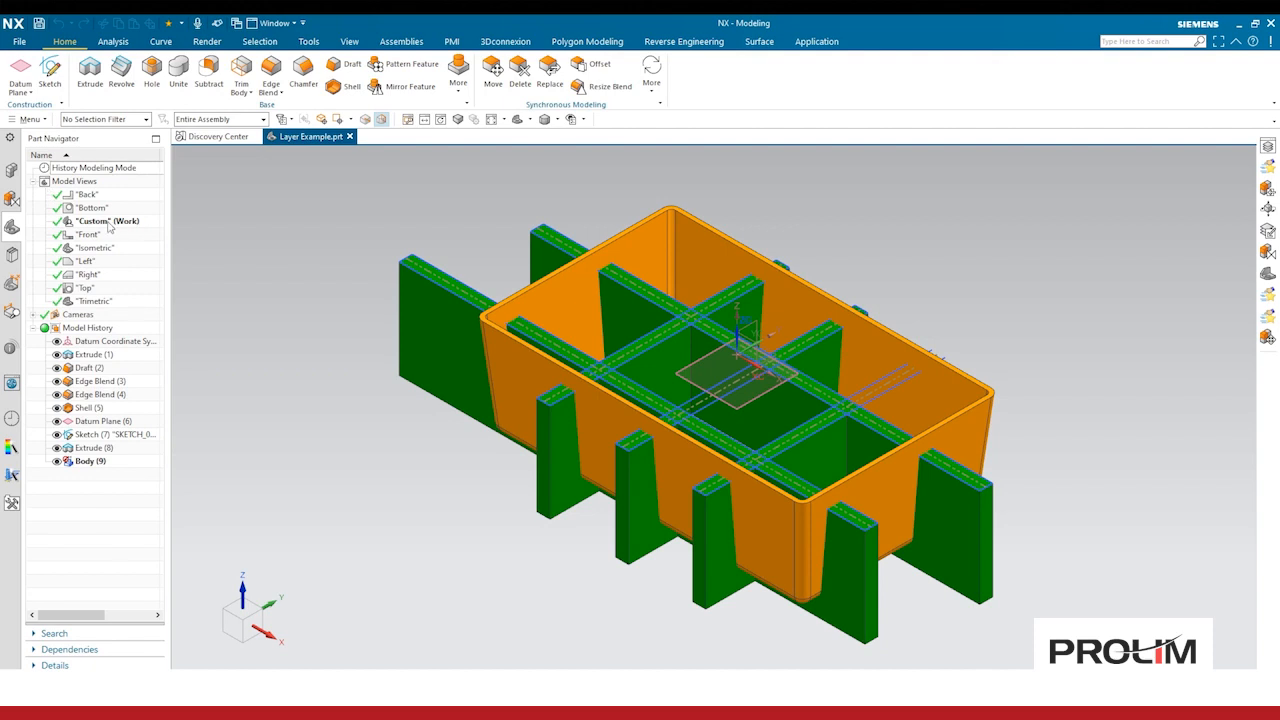
{"action": "left_click", "coordinate": [27, 119]}
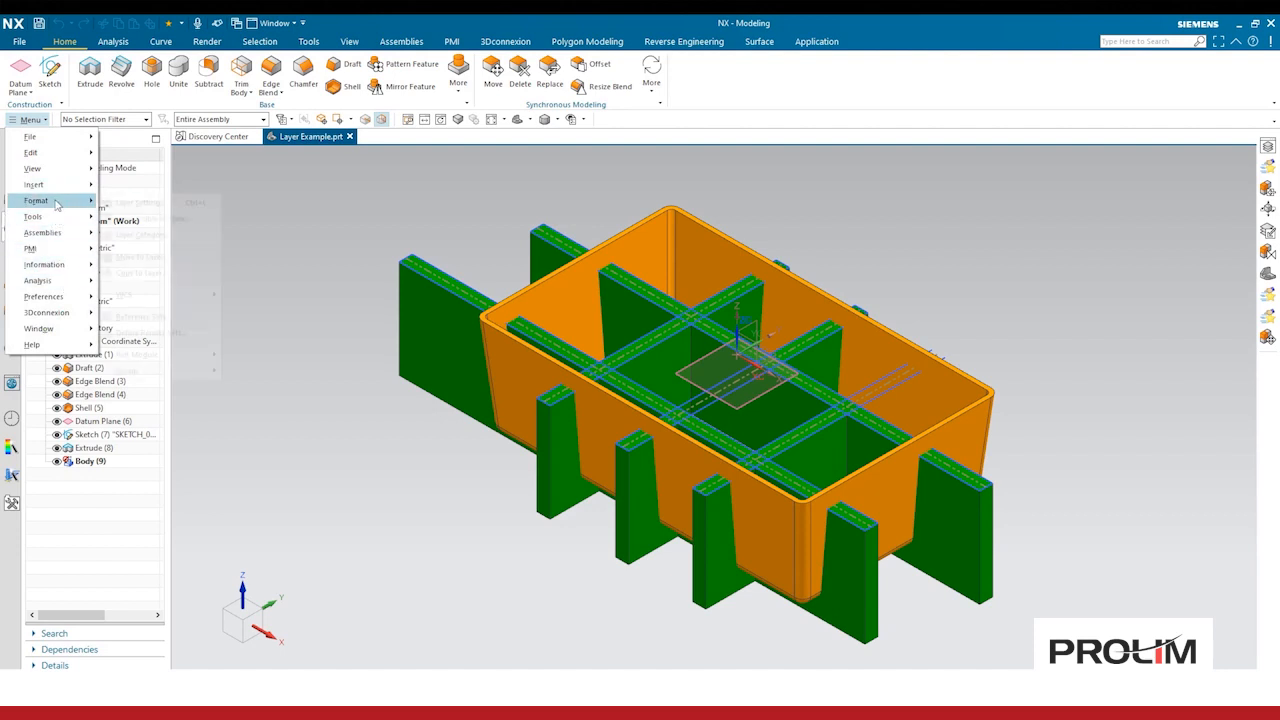
{"action": "mouse_move", "coordinate": [40, 200]}
{"action": "left_click", "coordinate": [150, 219]}
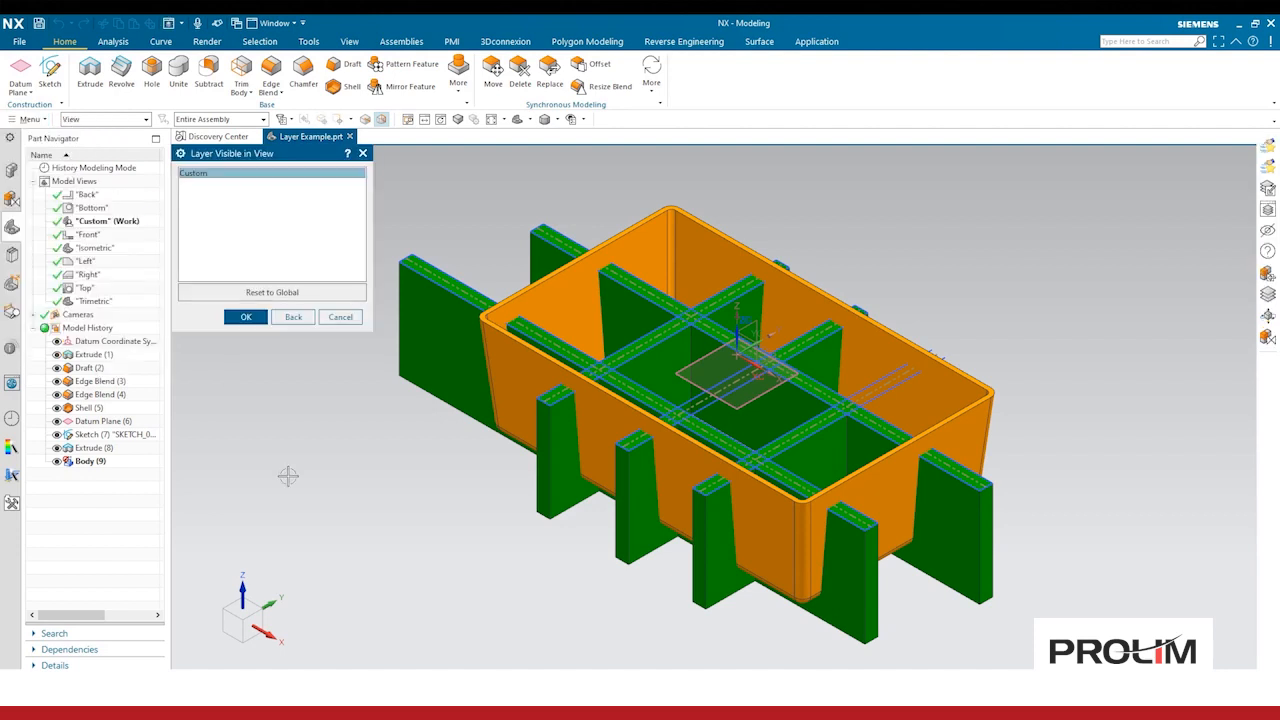
{"action": "left_click", "coordinate": [246, 316]}
{"action": "scroll", "coordinate": [265, 345], "scroll_direction": "down", "scroll_amount": 4}
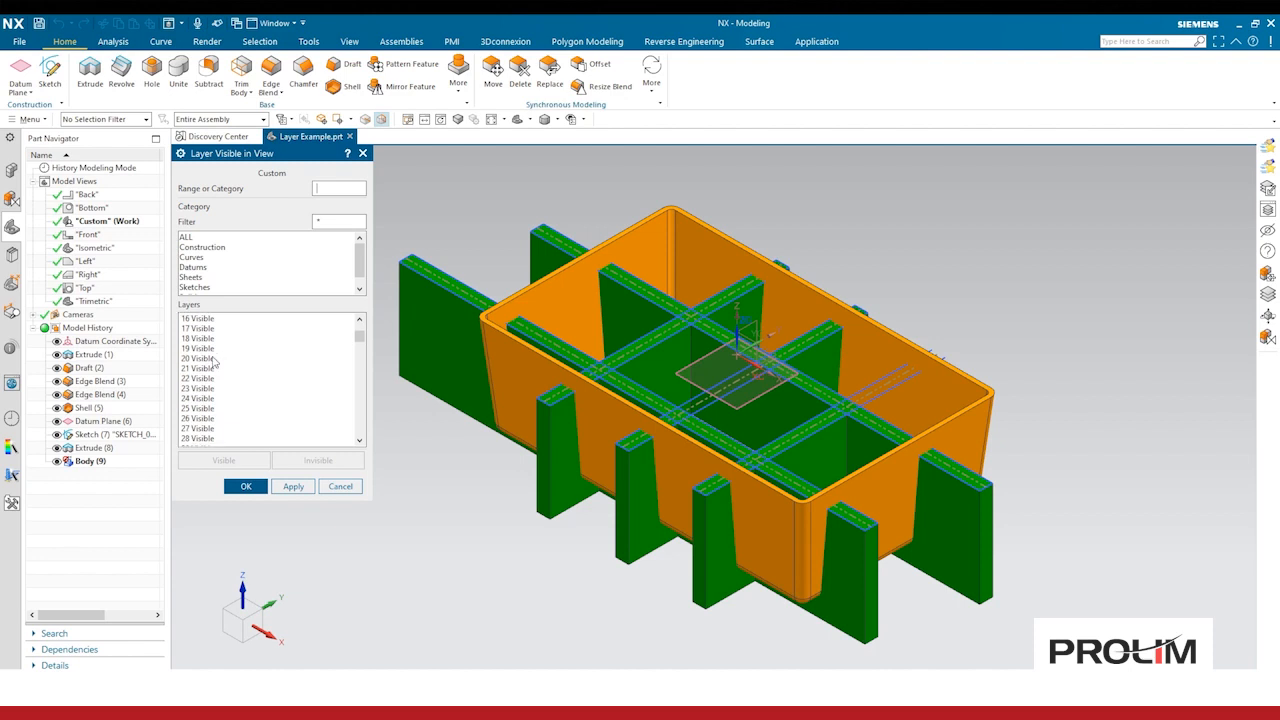
{"action": "left_click", "coordinate": [207, 370]}
{"action": "left_click", "coordinate": [316, 460]}
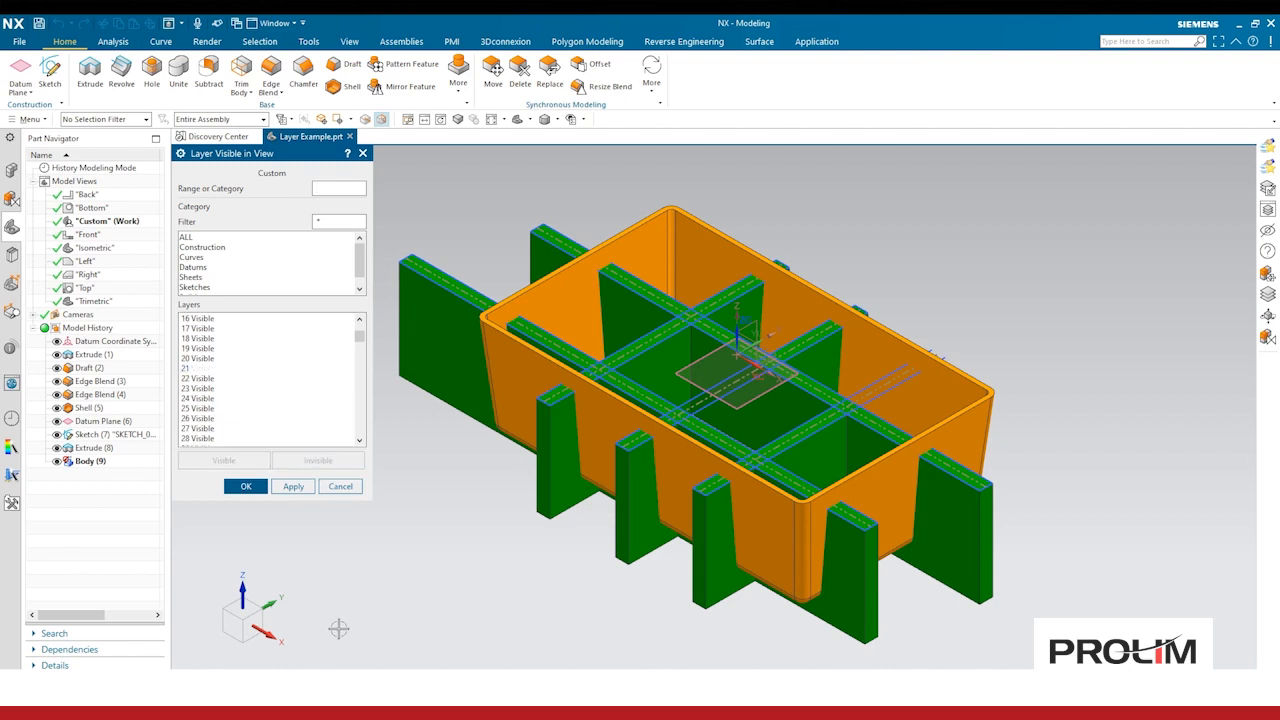
{"action": "left_click", "coordinate": [245, 486]}
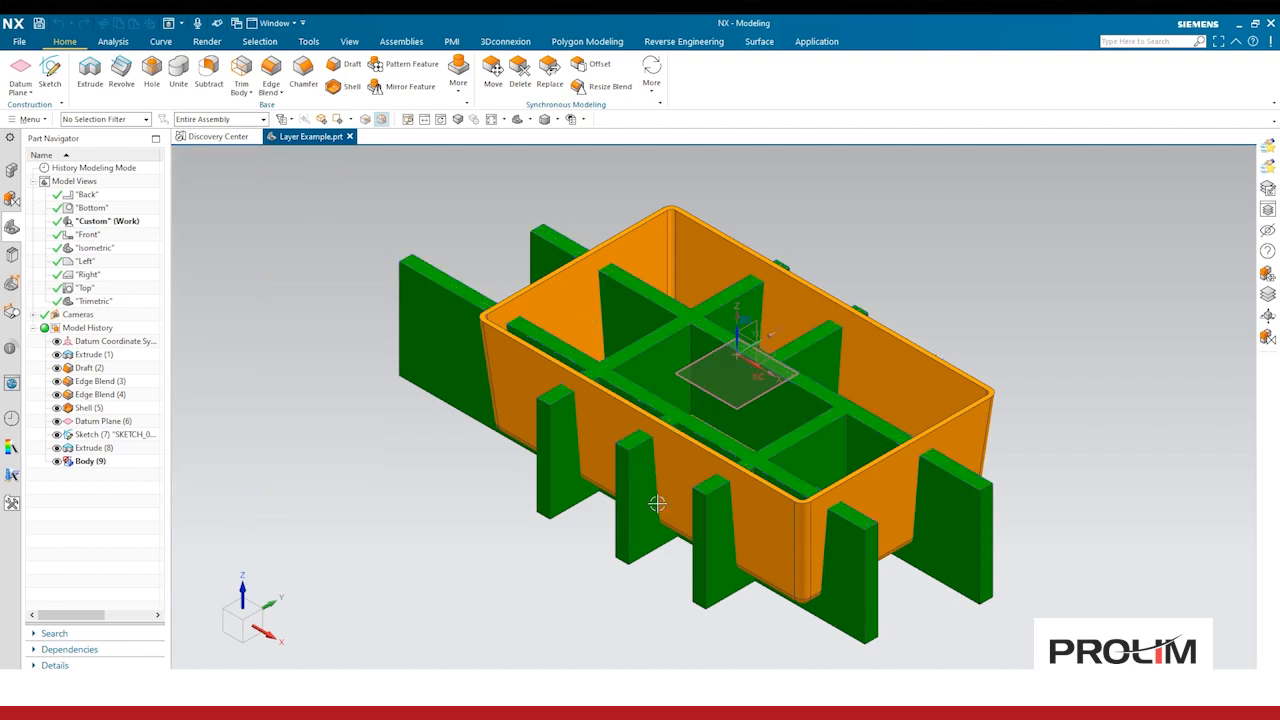
{"action": "right_click", "coordinate": [131, 222]}
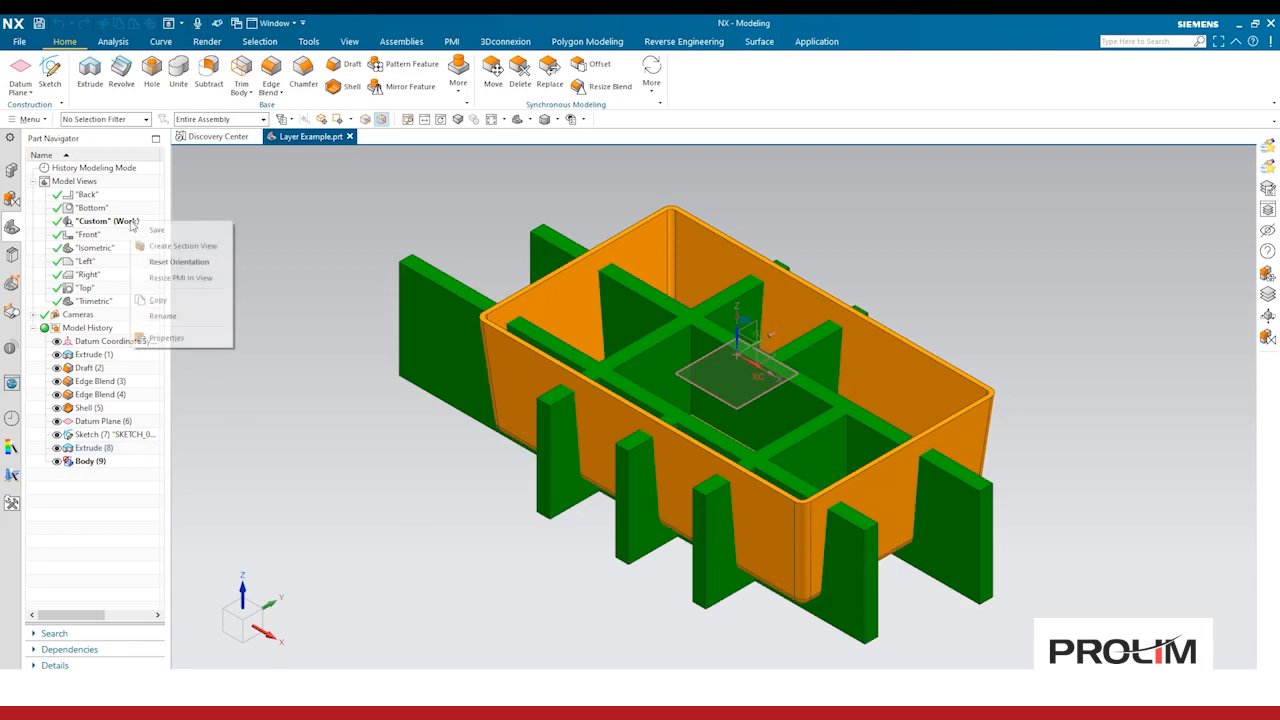
{"action": "left_click", "coordinate": [161, 232]}
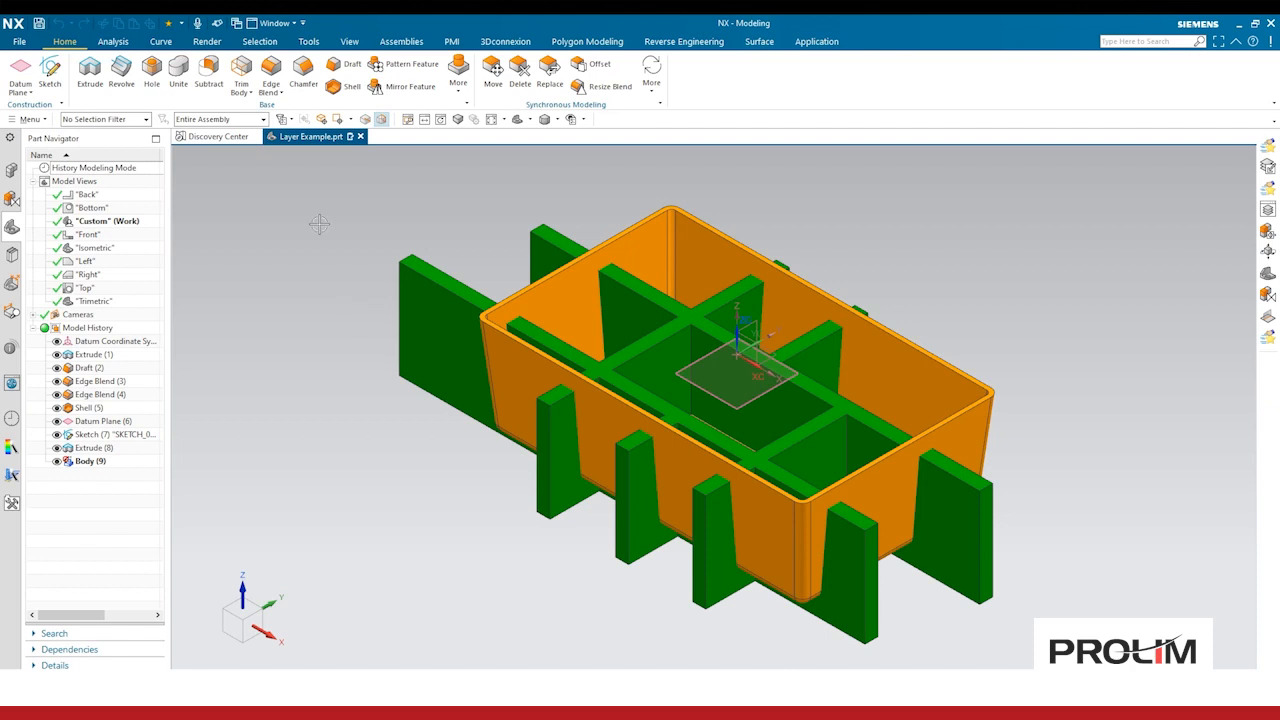
Step: Move the rib solid body to layer 21 and save the Custom view again
{"action": "left_click", "coordinate": [349, 41]}
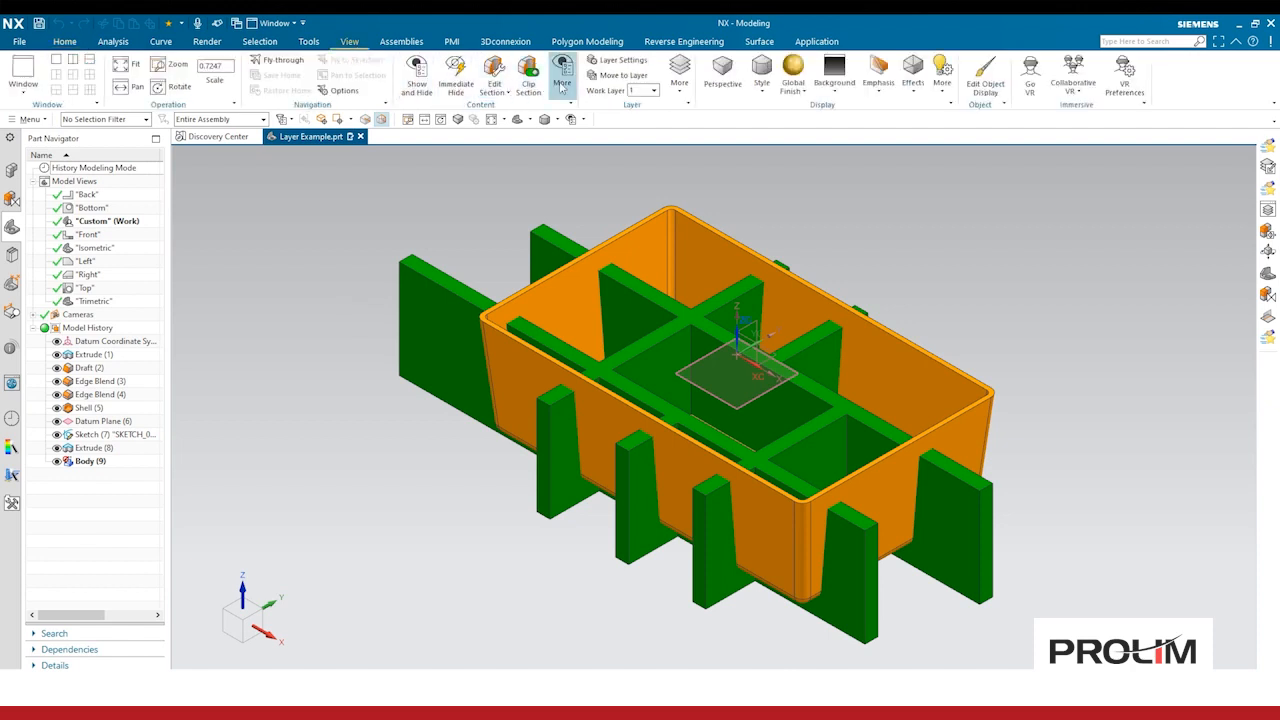
{"action": "left_click", "coordinate": [620, 75]}
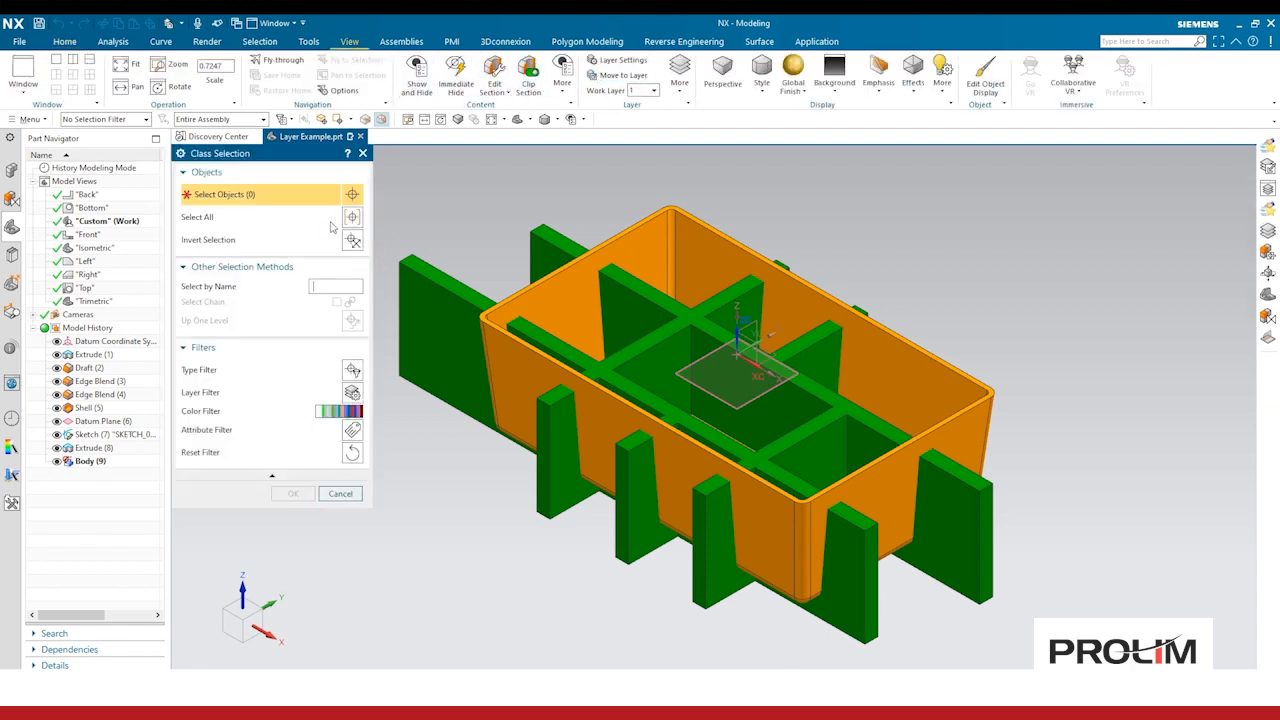
{"action": "left_click", "coordinate": [106, 119]}
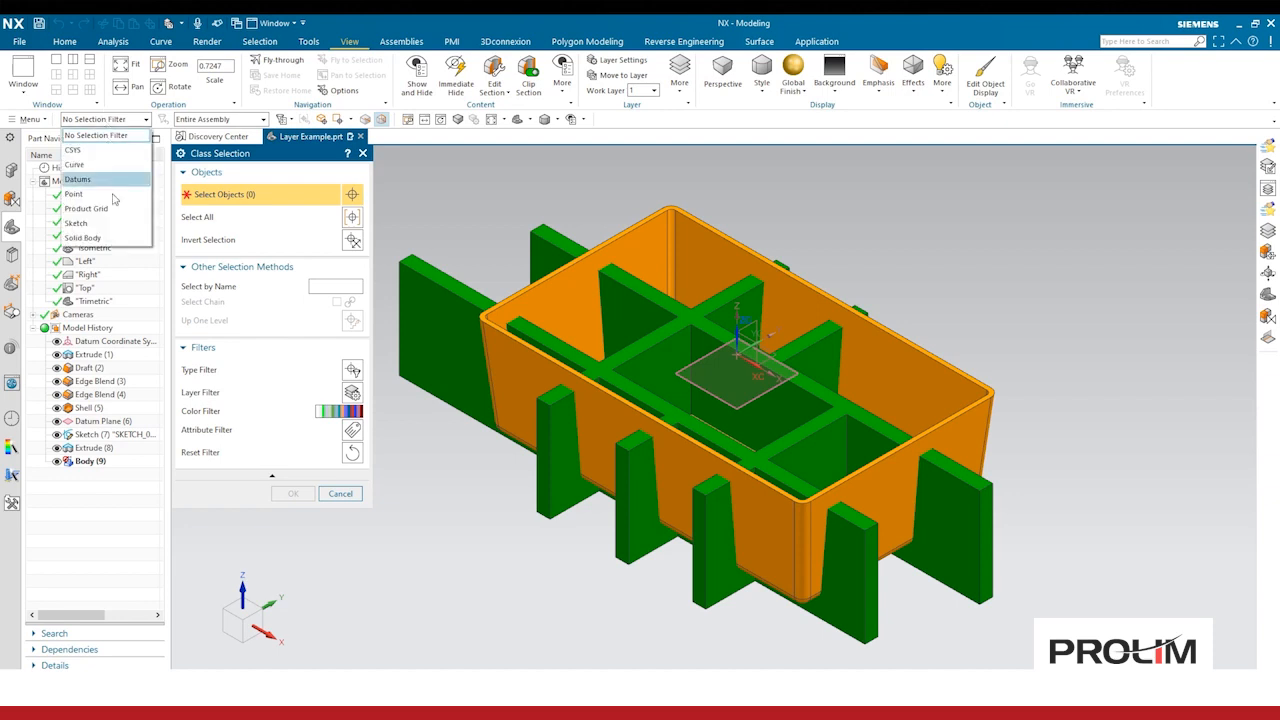
{"action": "left_click", "coordinate": [82, 238]}
{"action": "left_click", "coordinate": [414, 347]}
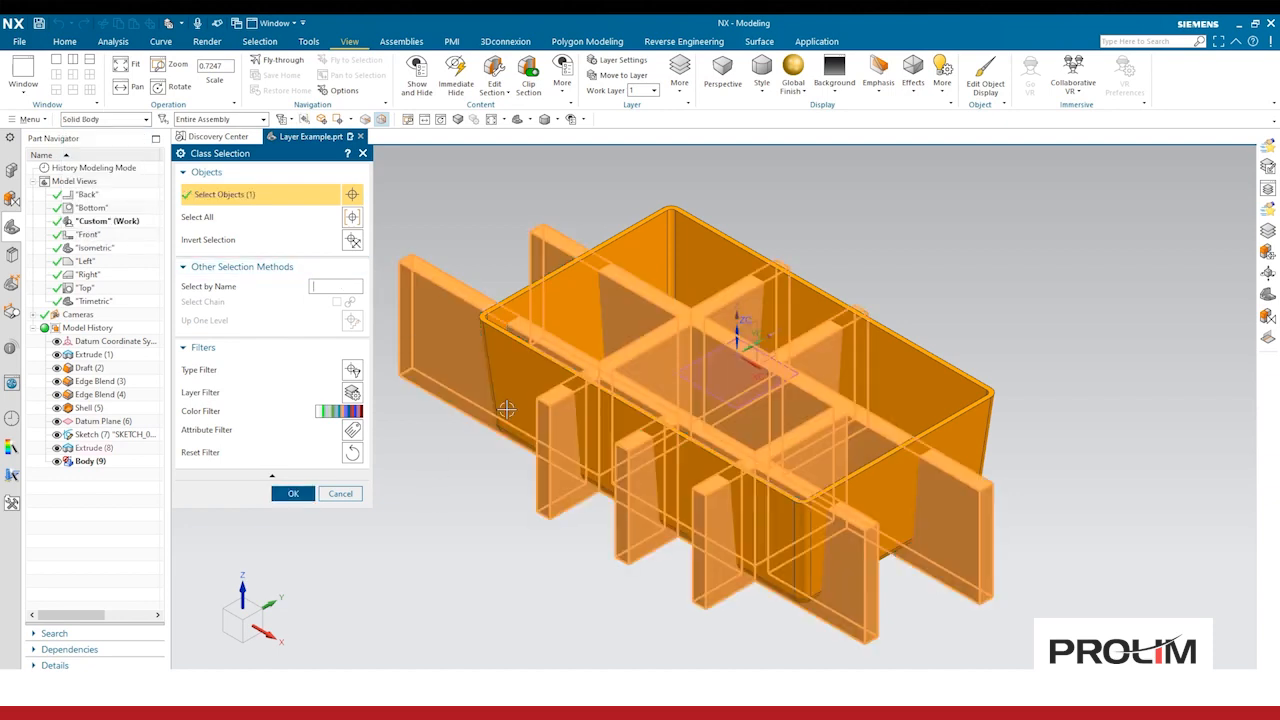
{"action": "left_click", "coordinate": [293, 494]}
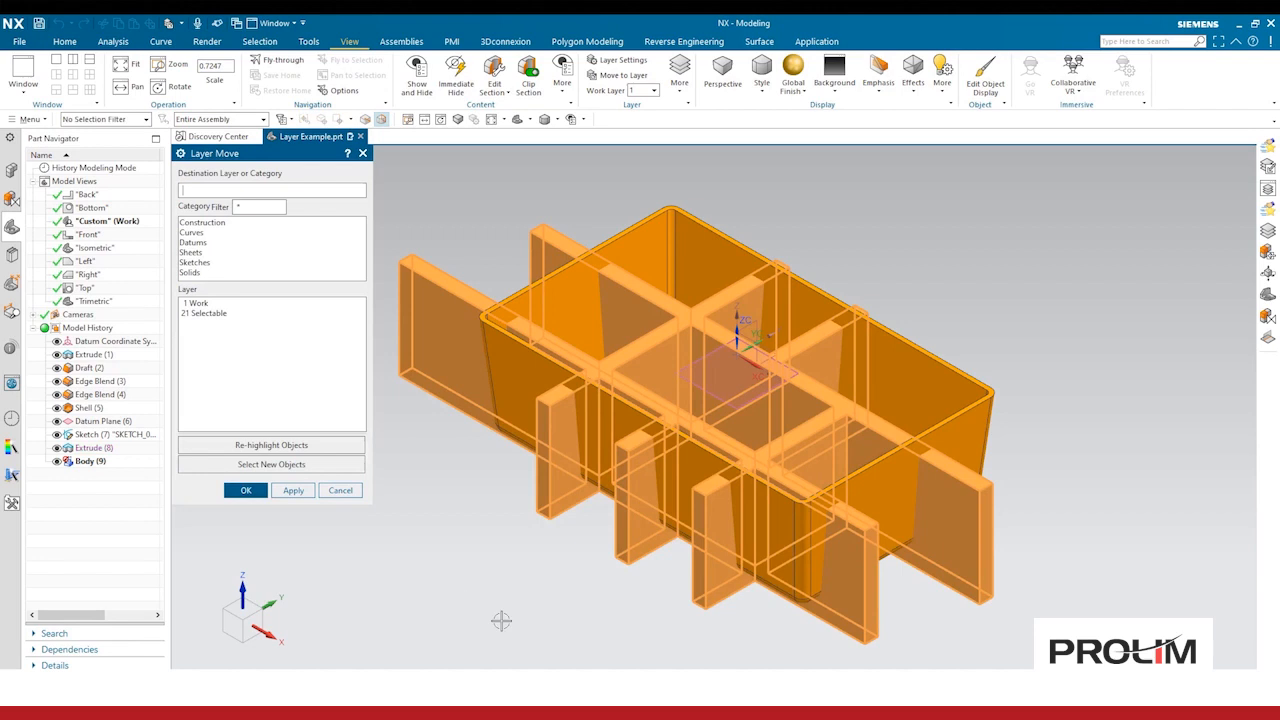
{"action": "left_click", "coordinate": [216, 314]}
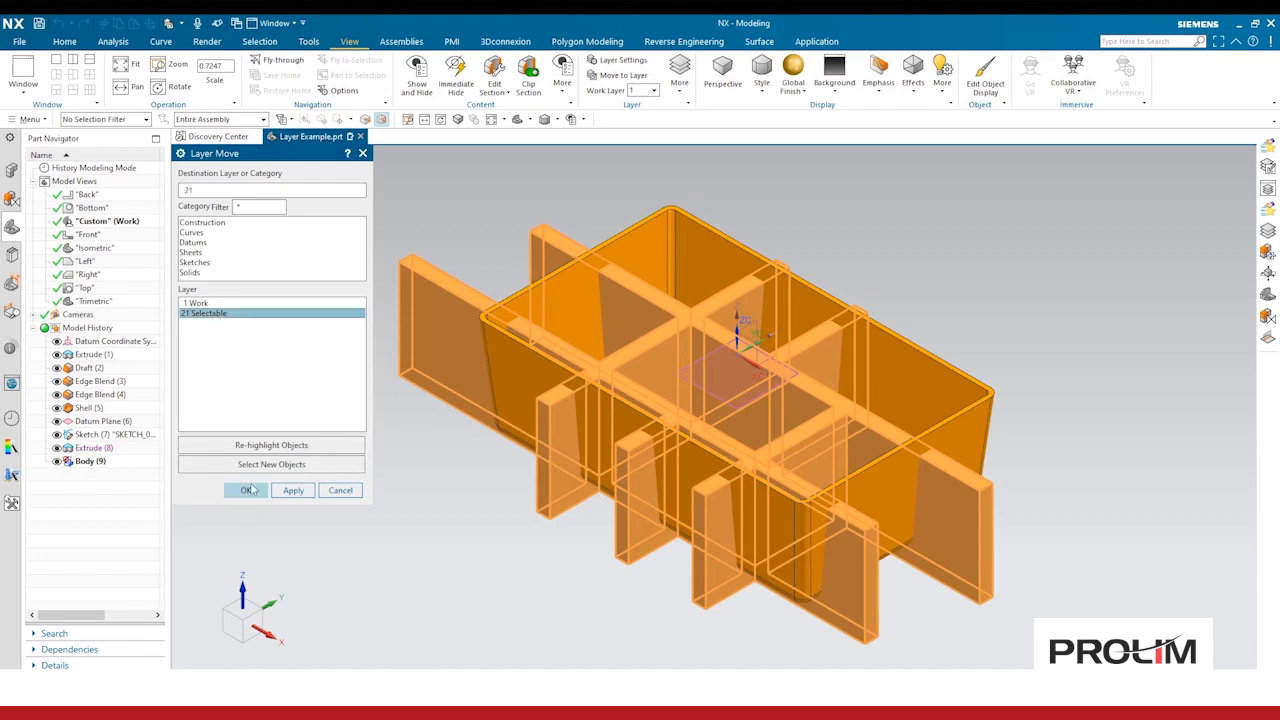
{"action": "left_click", "coordinate": [247, 491]}
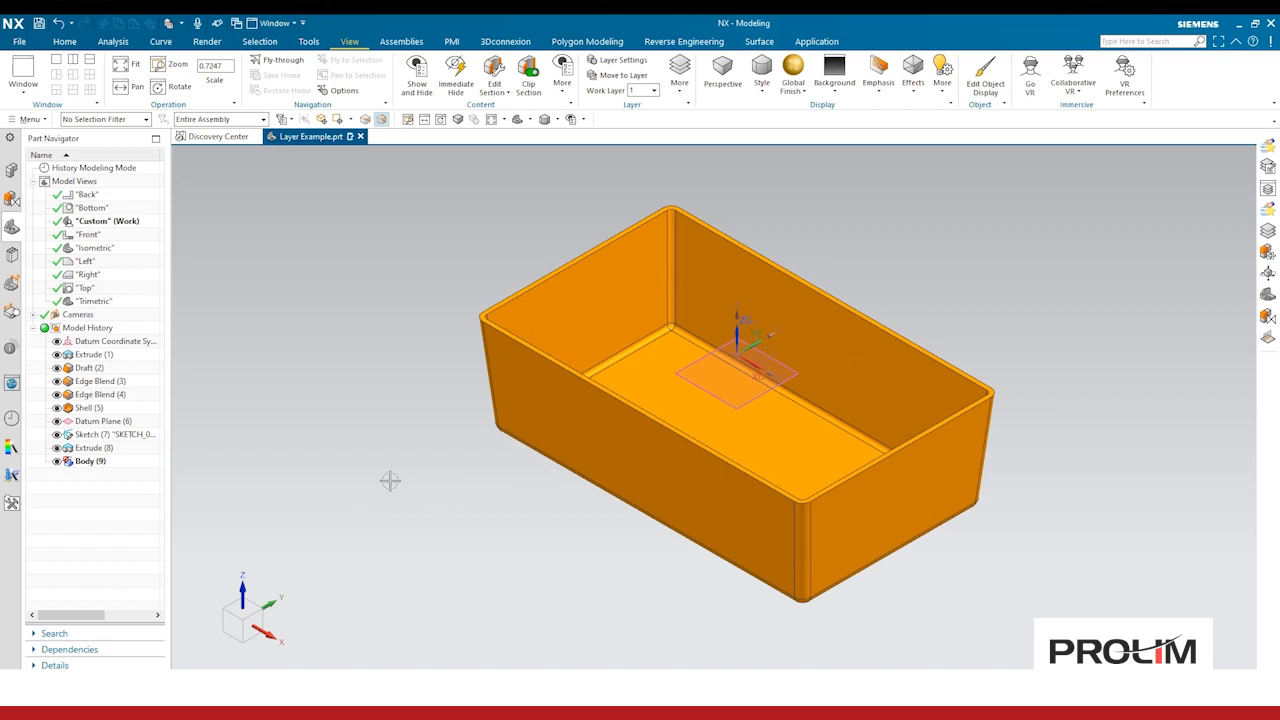
{"action": "right_click", "coordinate": [87, 217]}
{"action": "left_click", "coordinate": [107, 225]}
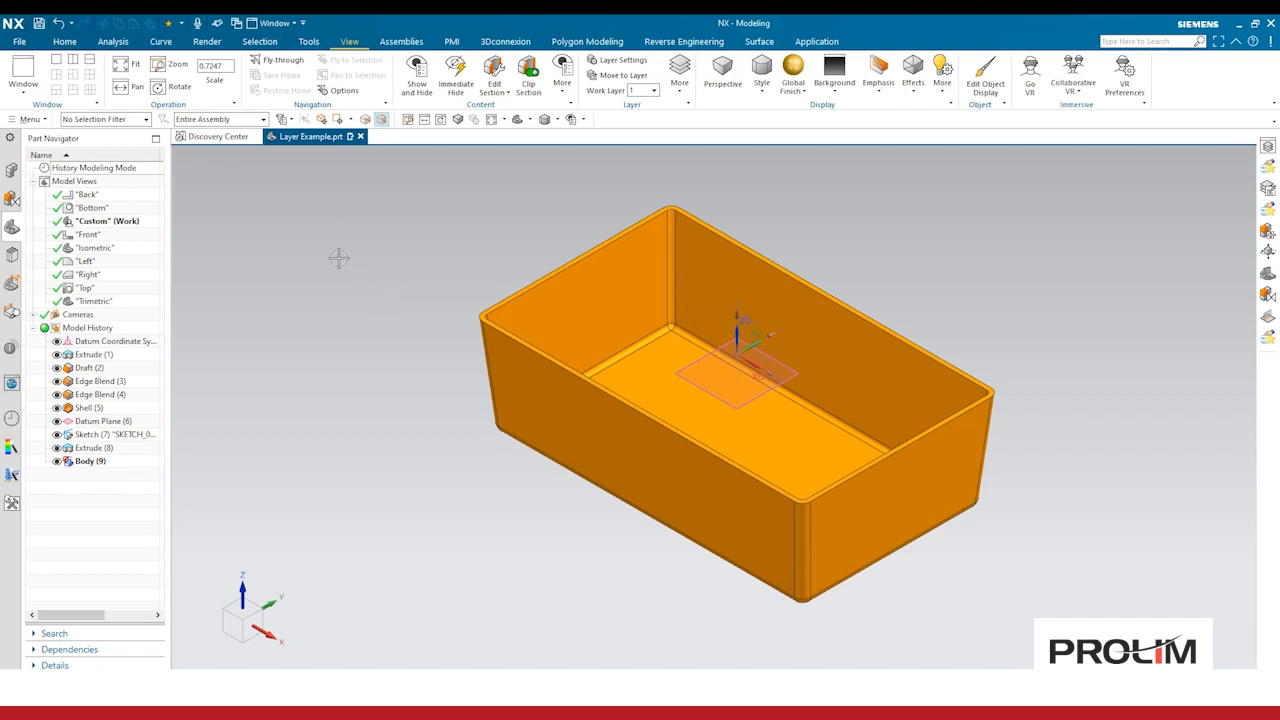
Step: Switch to the Drafting application and create a drawing sheet from the A-size template
{"action": "left_click", "coordinate": [809, 42]}
{"action": "left_click", "coordinate": [191, 76]}
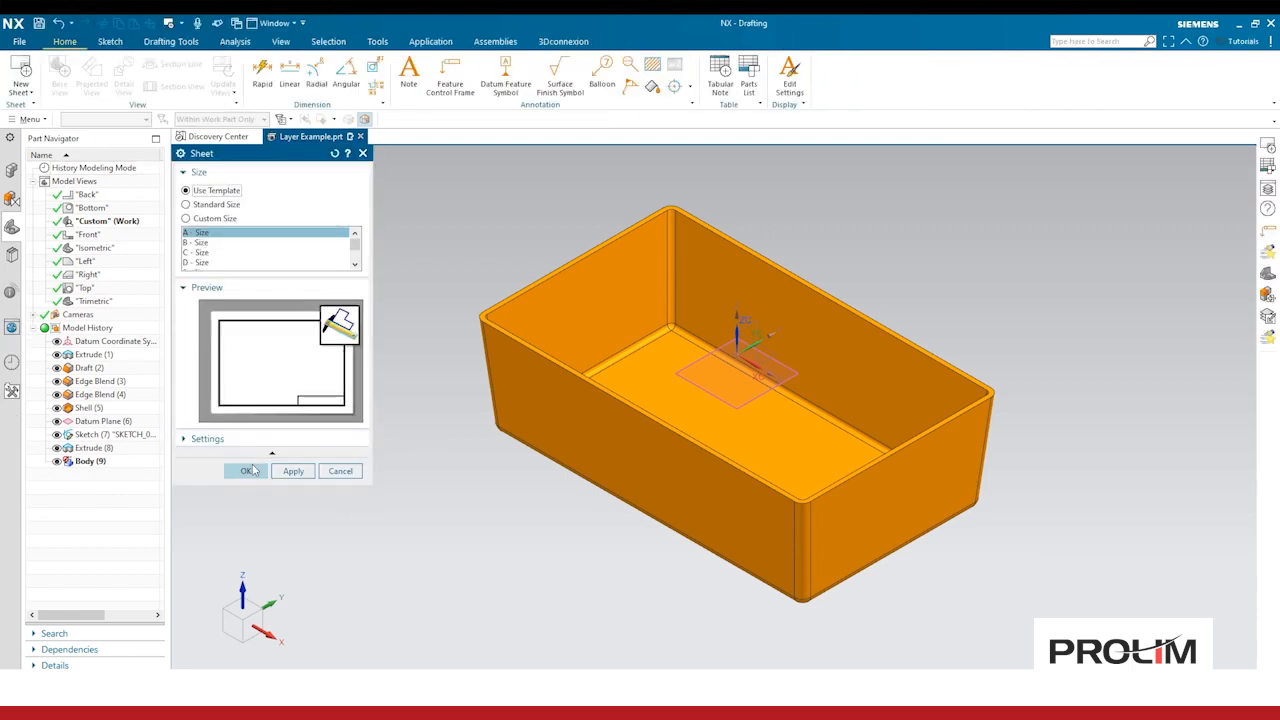
{"action": "left_click", "coordinate": [245, 471]}
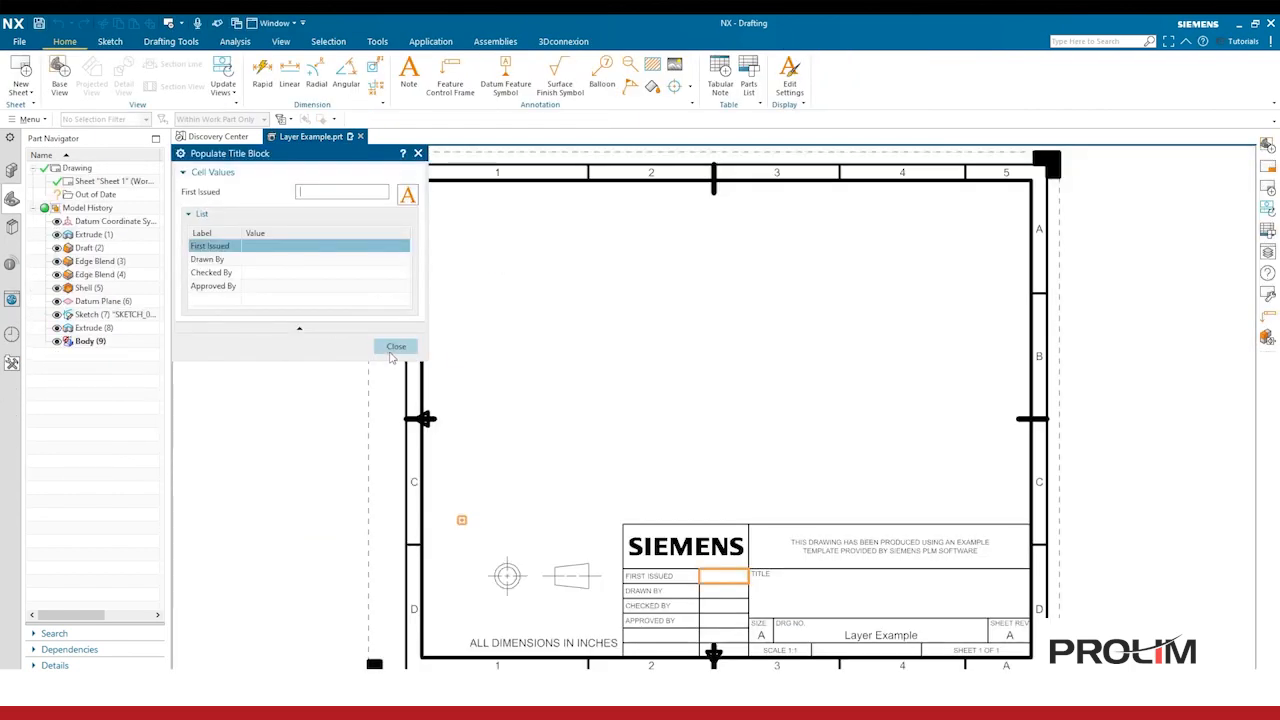
{"action": "left_click", "coordinate": [386, 346]}
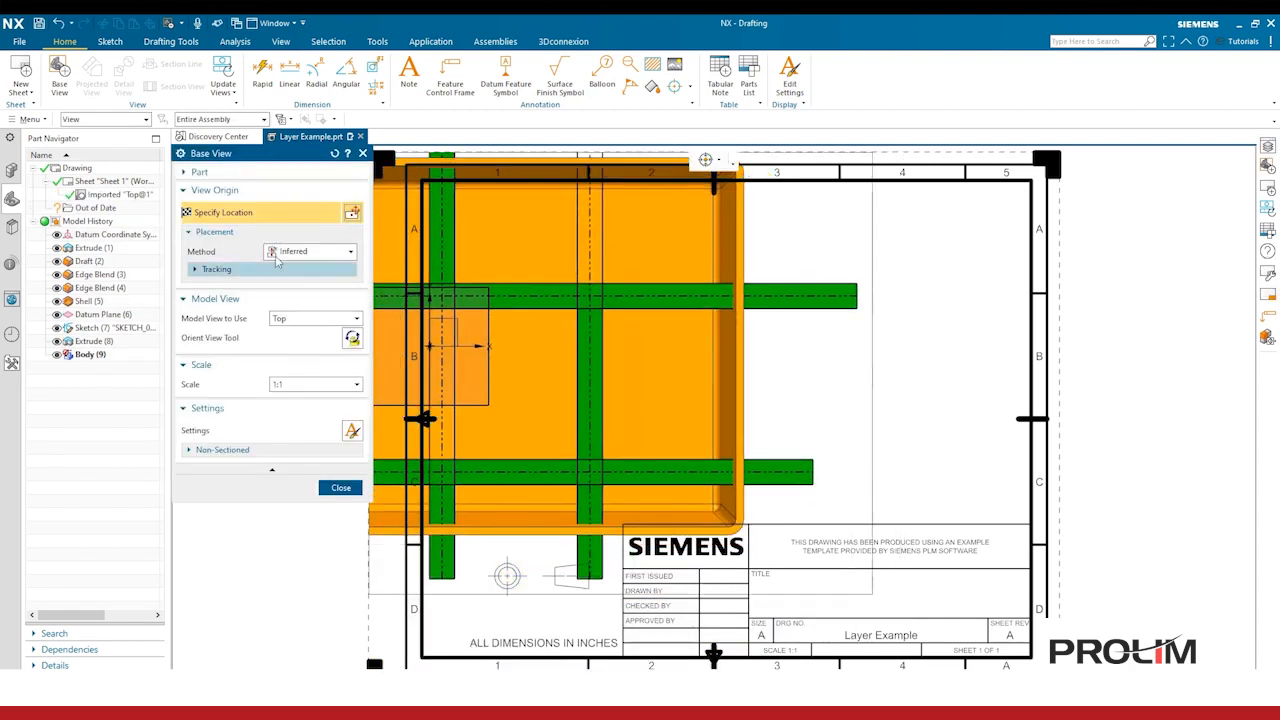
Step: Place a base view using the Custom model view at 1:2 scale on the sheet, skipping projected views
{"action": "left_click", "coordinate": [321, 319]}
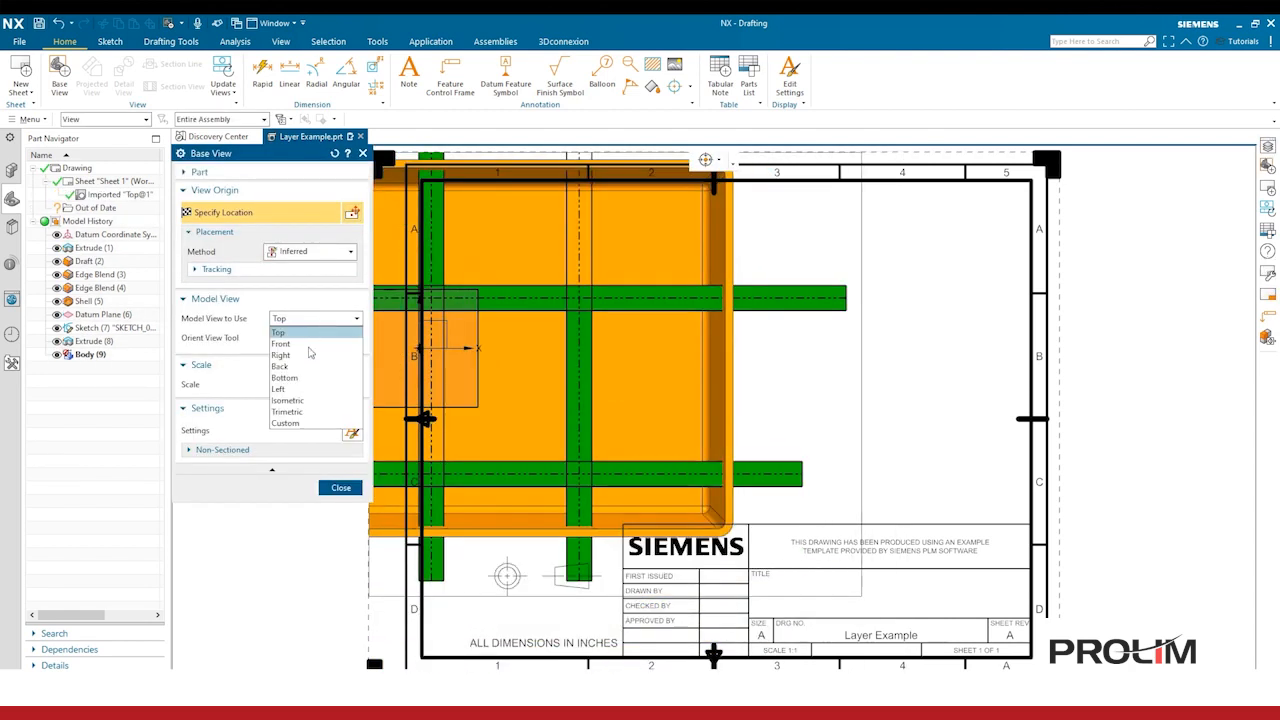
{"action": "left_click", "coordinate": [312, 423]}
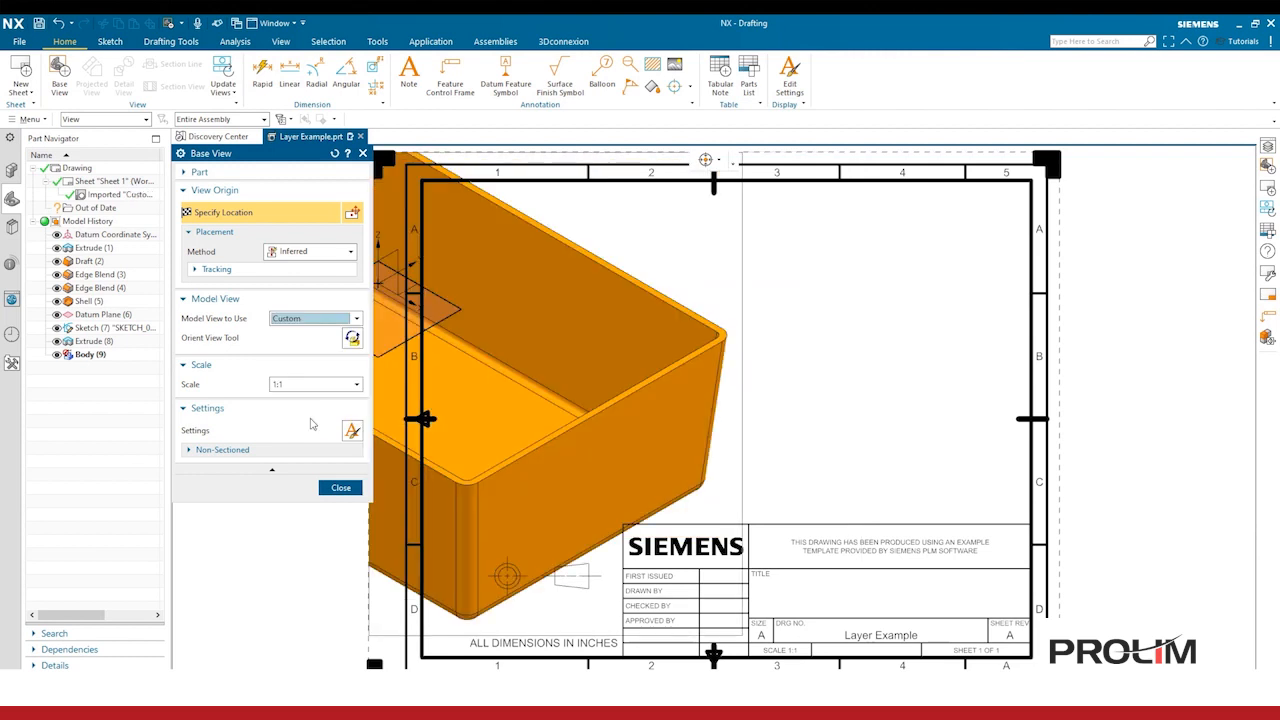
{"action": "left_click", "coordinate": [312, 385]}
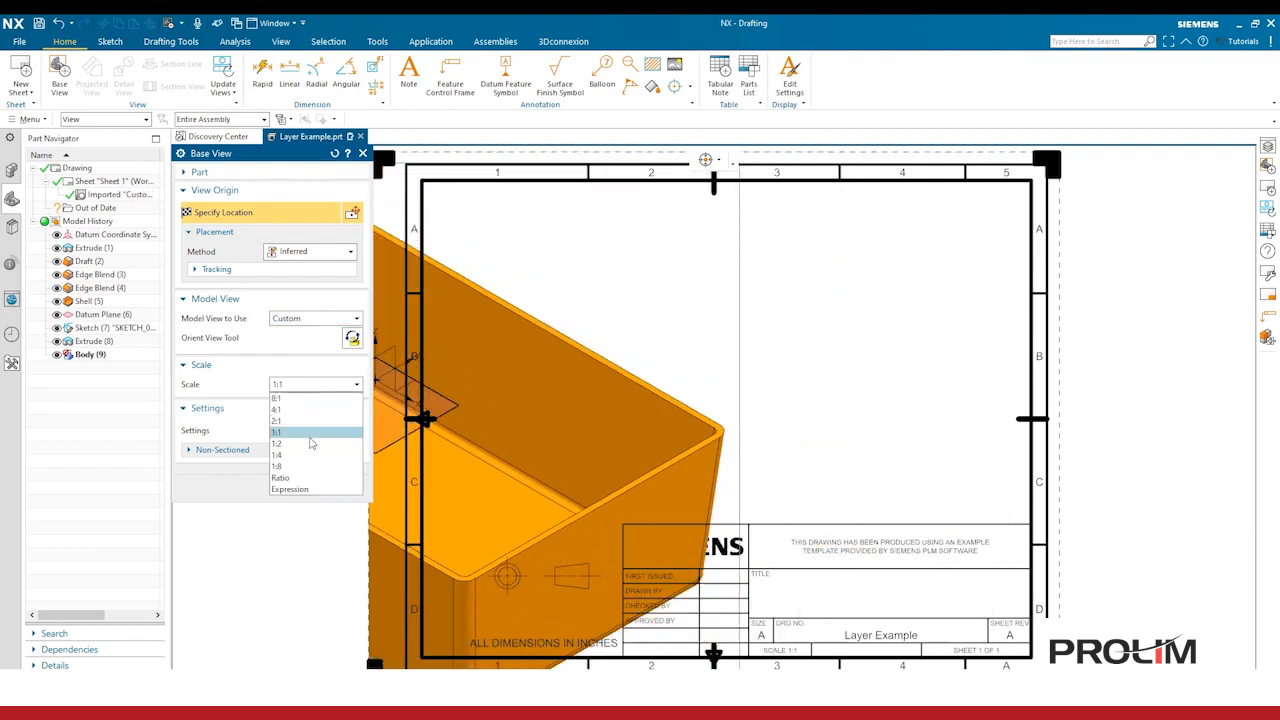
{"action": "left_click", "coordinate": [315, 444]}
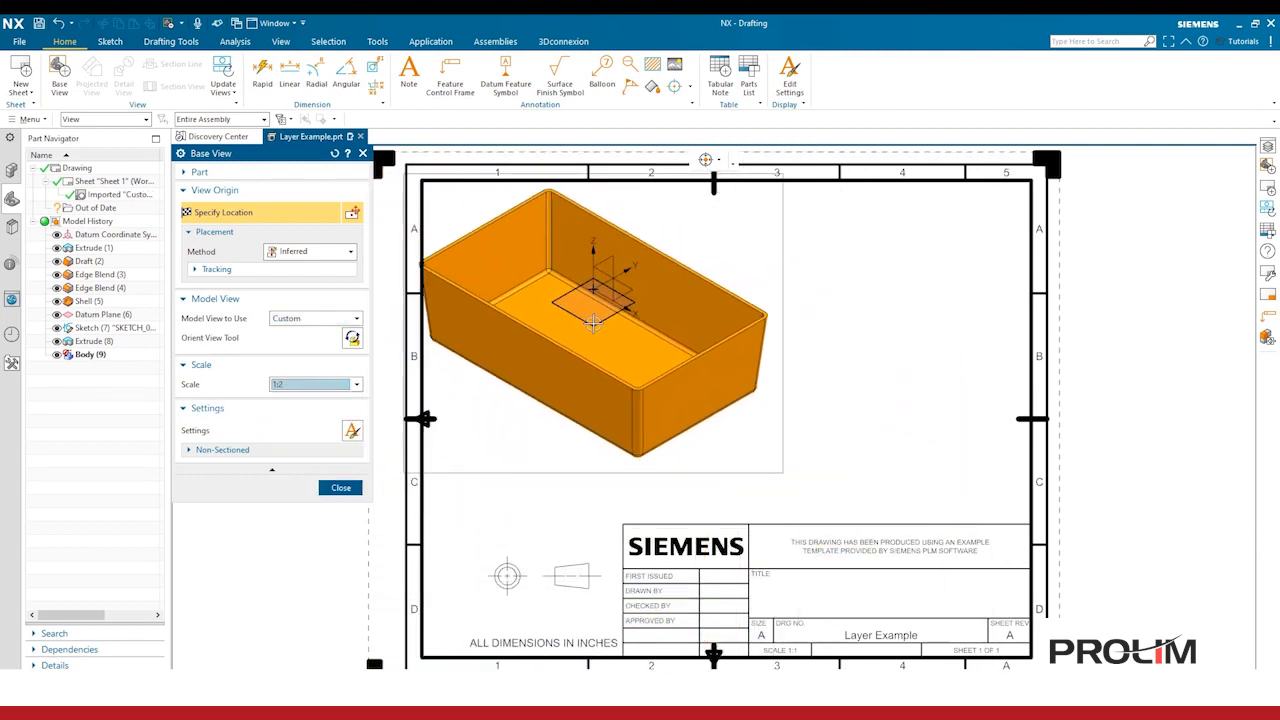
{"action": "left_click", "coordinate": [593, 295]}
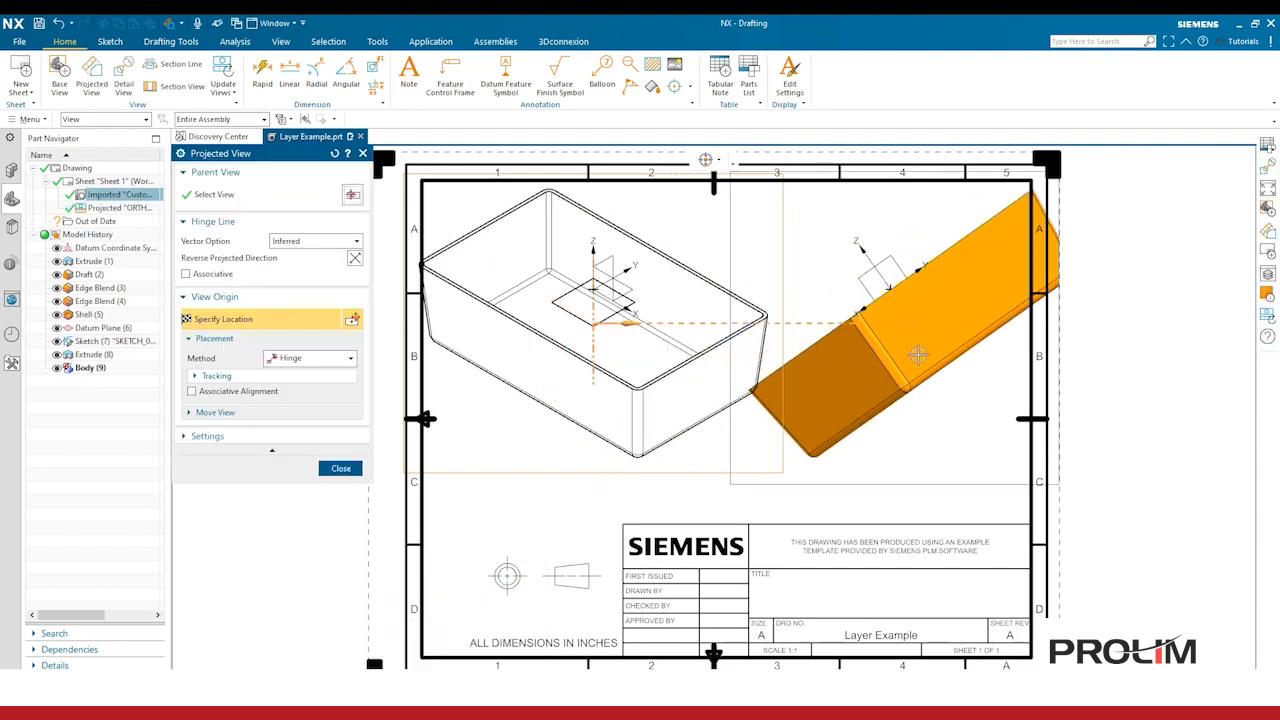
{"action": "left_click", "coordinate": [340, 469]}
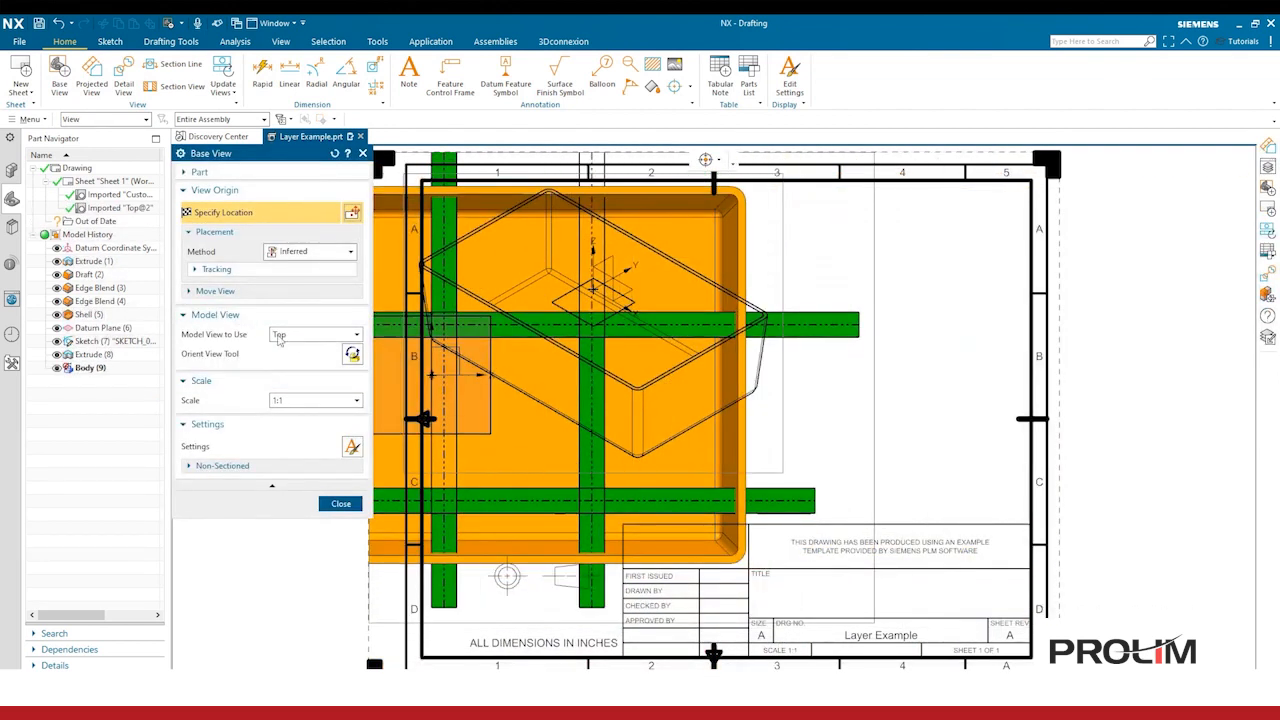
Step: Close the Base View dialog and reposition the Custom view slightly on the sheet
{"action": "left_click", "coordinate": [307, 338]}
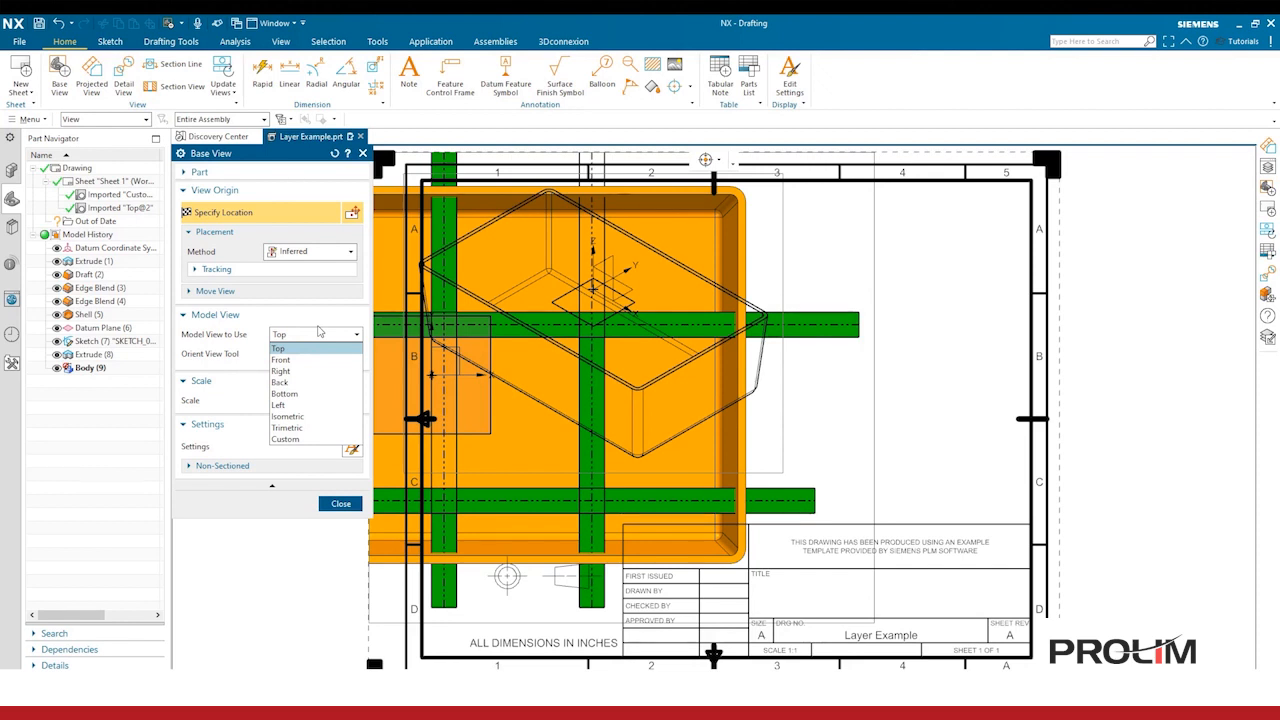
{"action": "left_click", "coordinate": [347, 504]}
{"action": "left_click", "coordinate": [345, 504]}
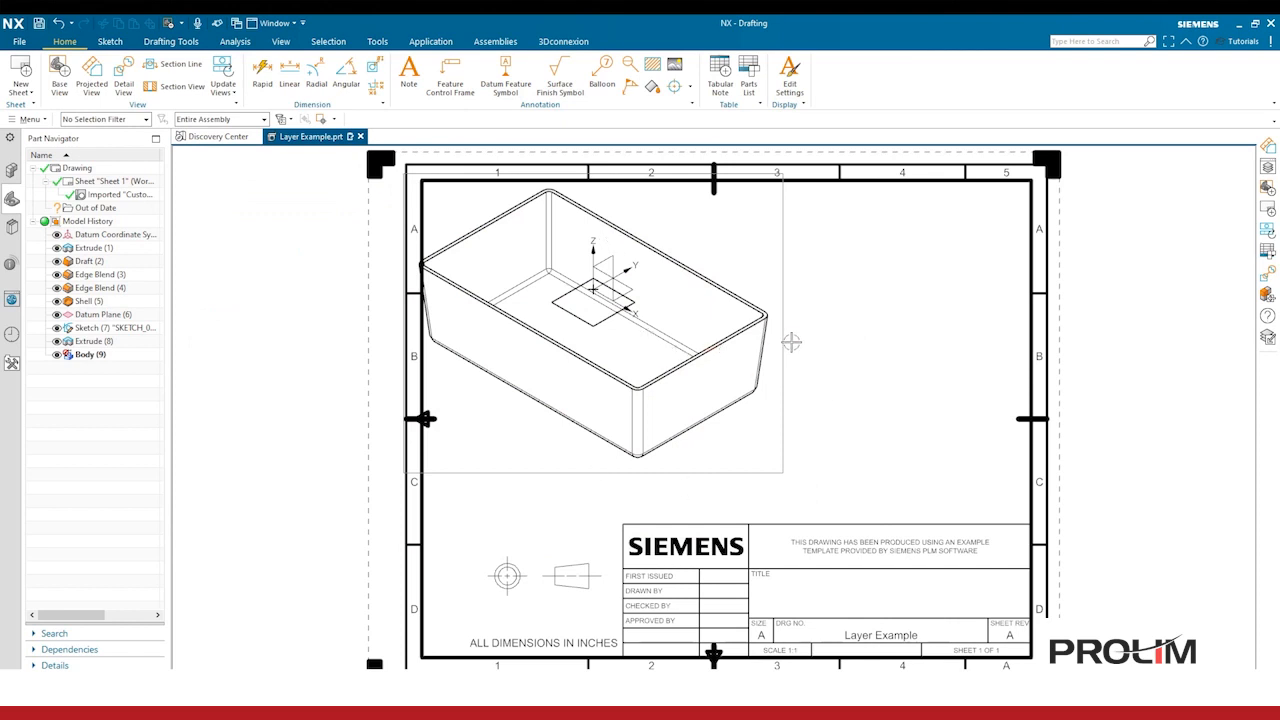
{"action": "left_click_drag", "start_coordinate": [791, 342], "coordinate": [810, 350]}
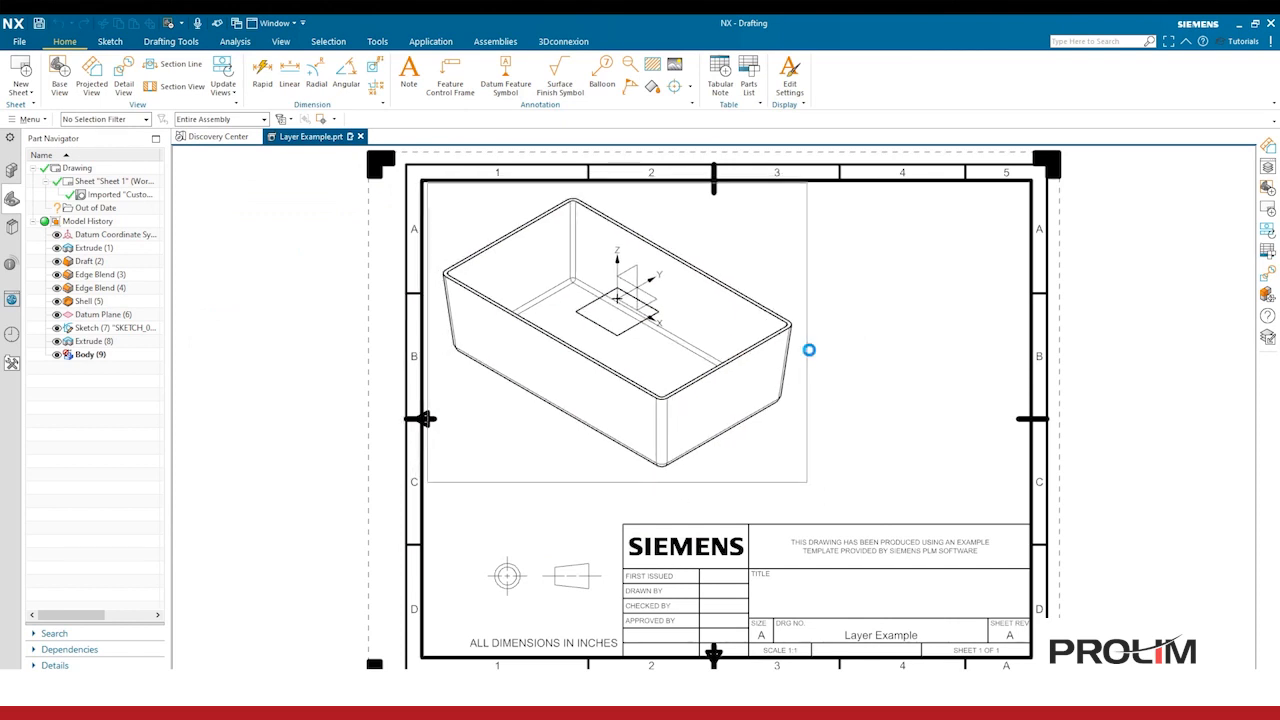